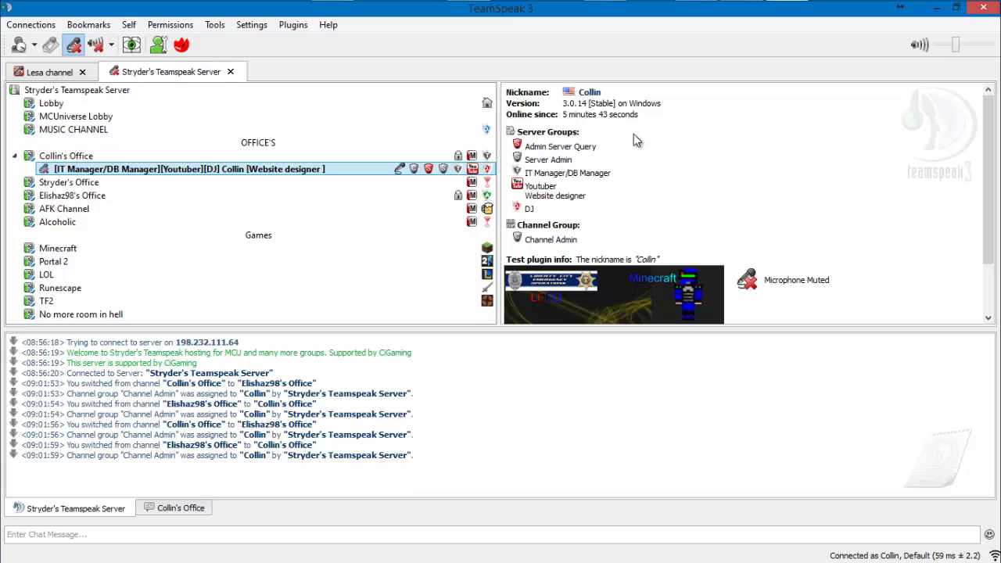
Examine the TeamSpeak server's details and the information of the Lobby and the occupied office channel.
left_click(141, 91)
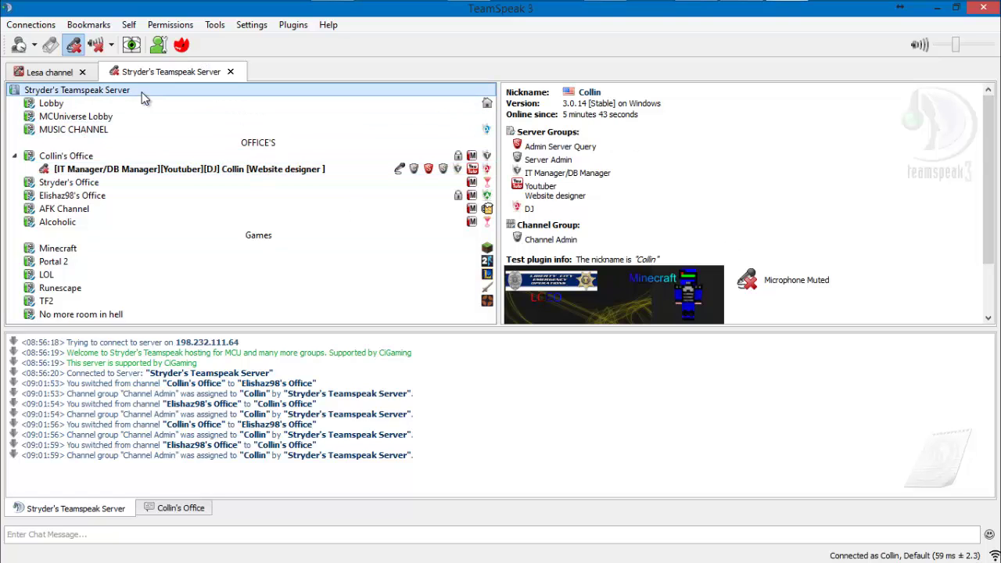
left_click(136, 156)
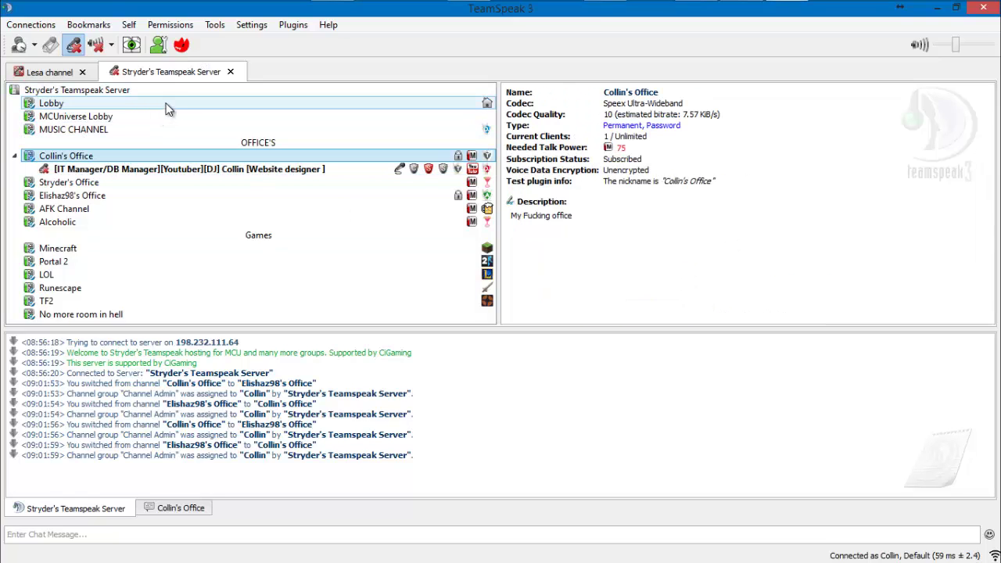
left_click(139, 102)
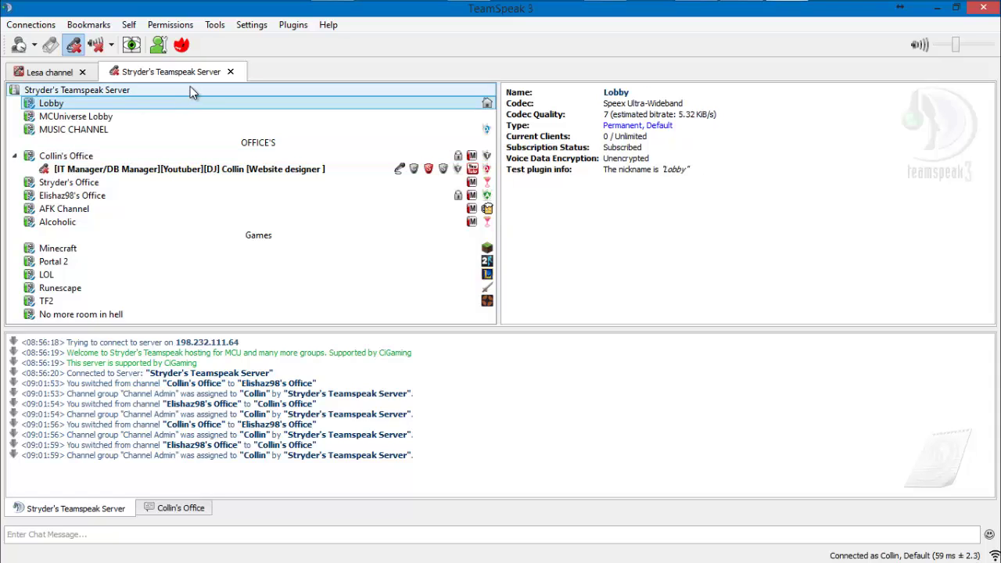
left_click(148, 90)
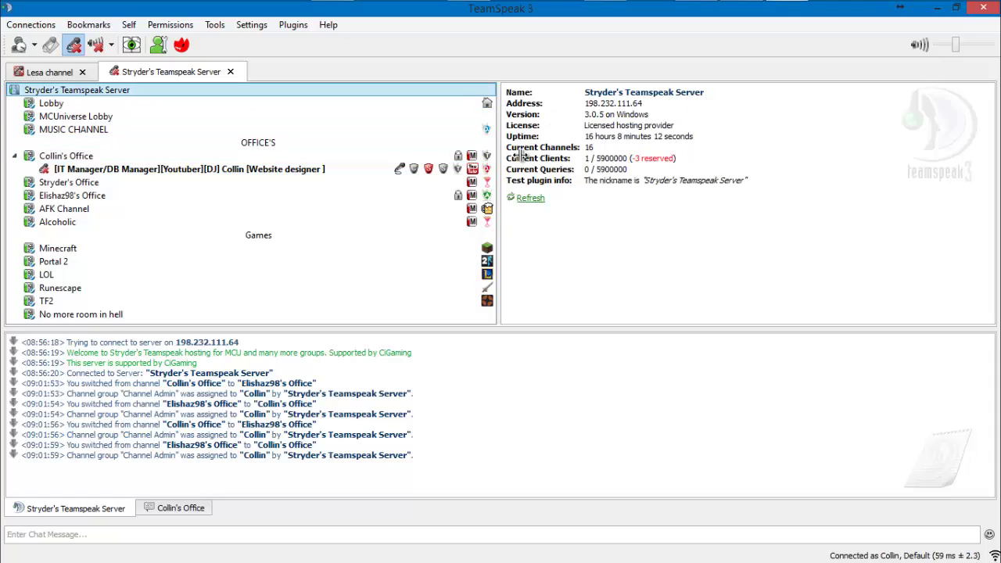
left_click(230, 126)
left_click(222, 102)
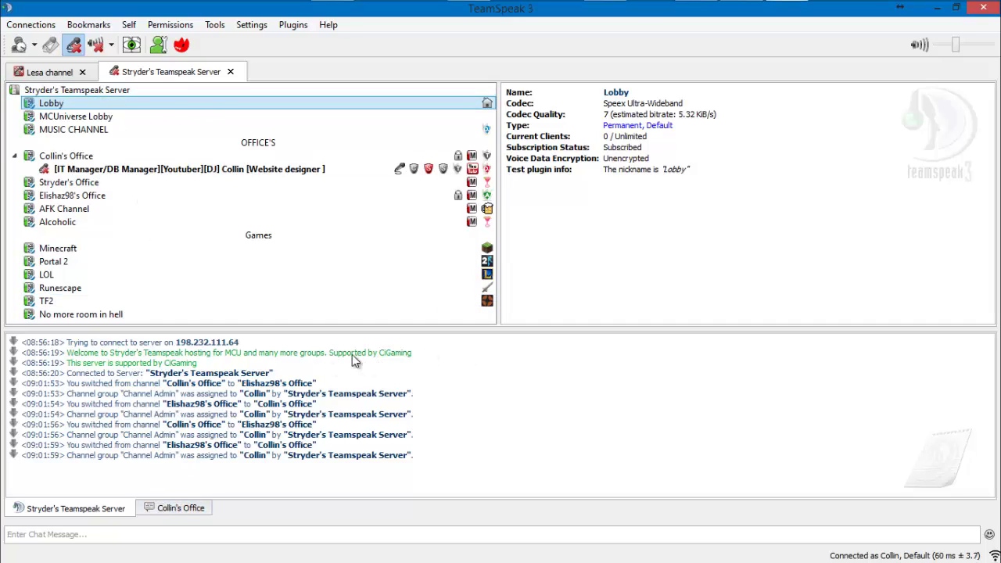
left_click(111, 157)
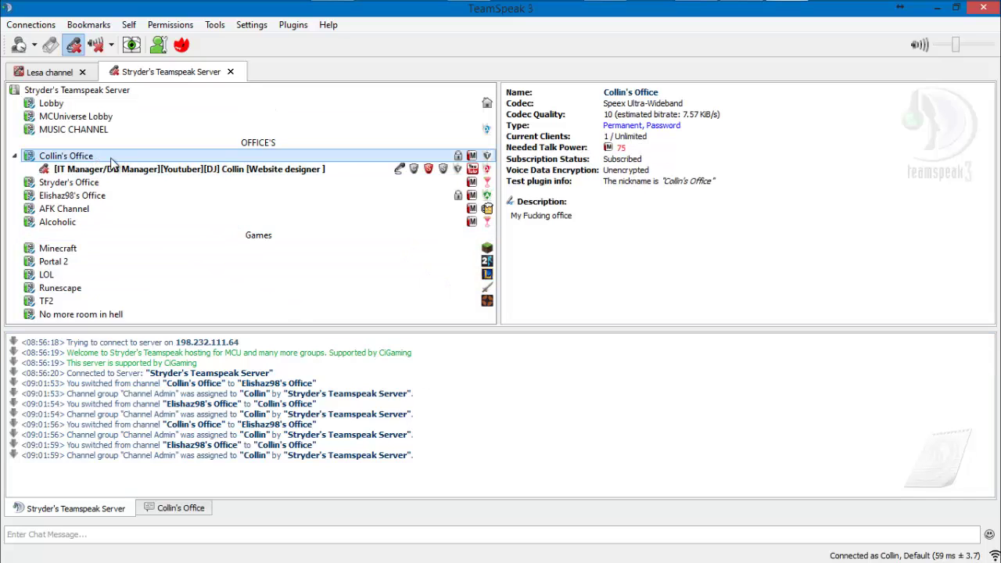
Examine the connected client's server and channel groups, and compare the details of the No more room in hell, office and Lobby channels.
left_click(325, 170)
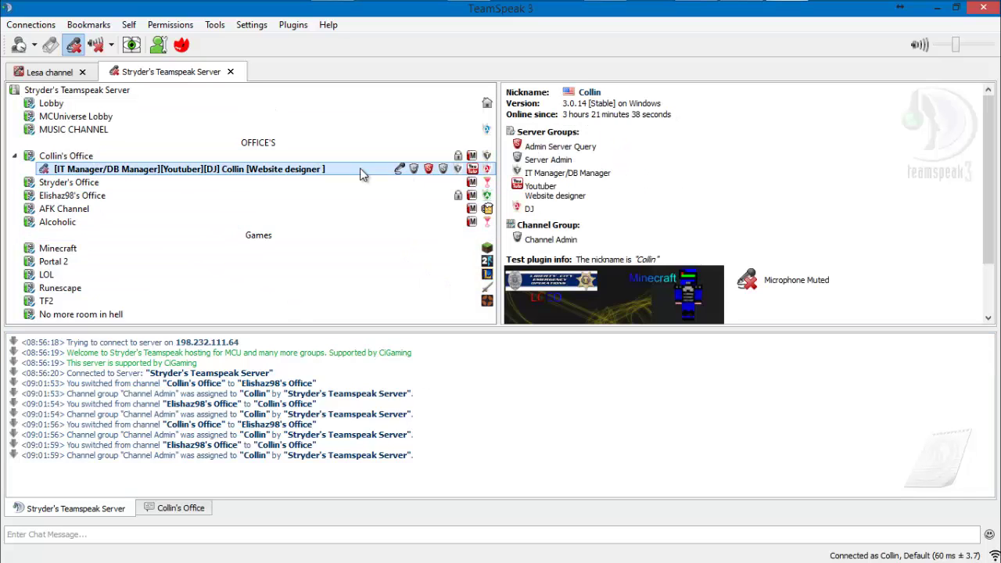
scroll(531, 176, "down", 1)
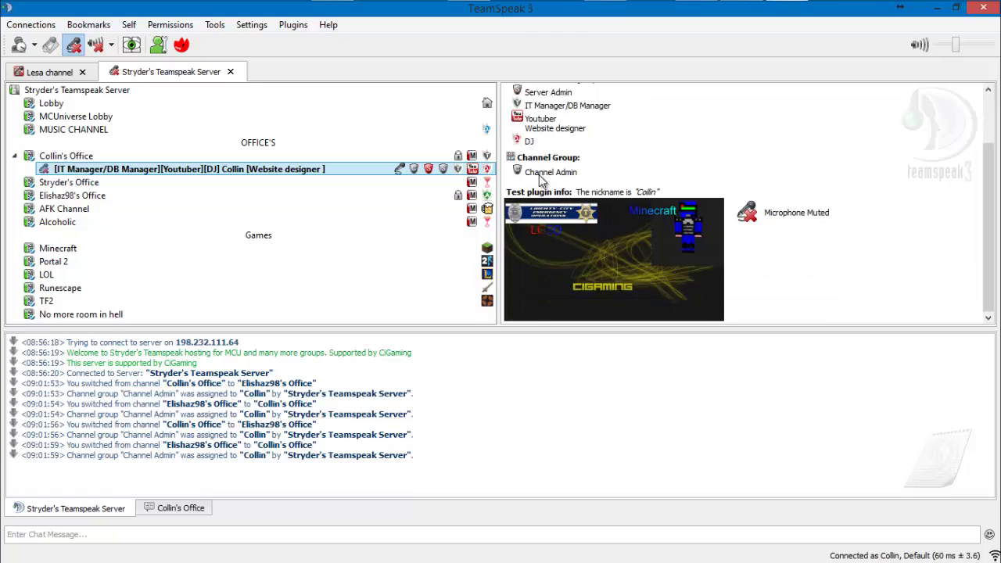
scroll(535, 182, "up", 1)
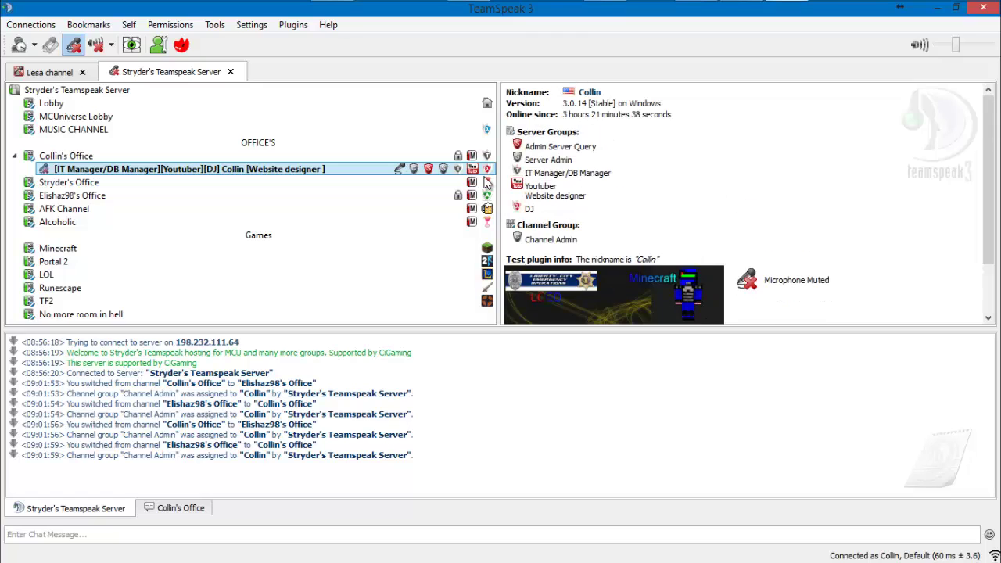
left_click(228, 314)
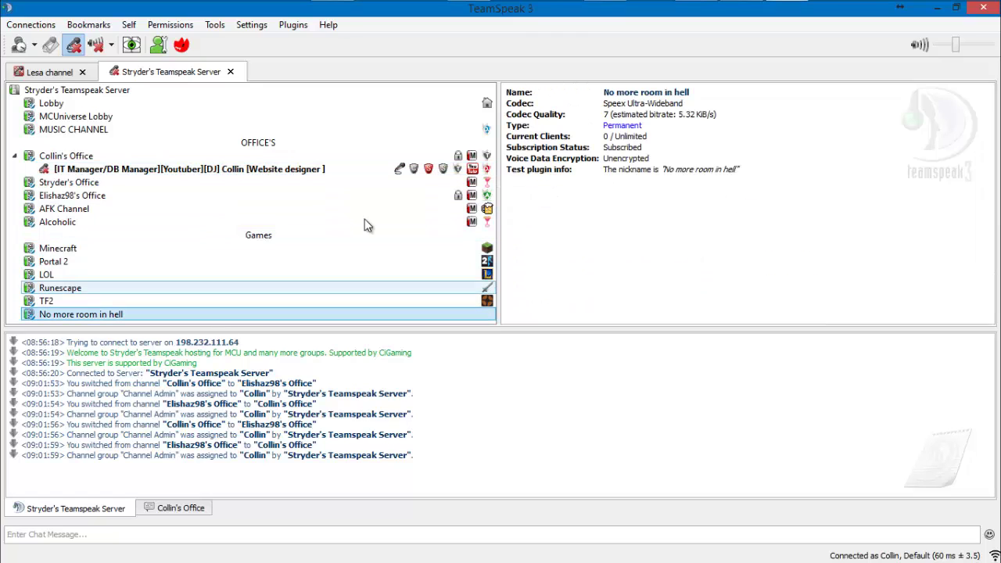
left_click(258, 168)
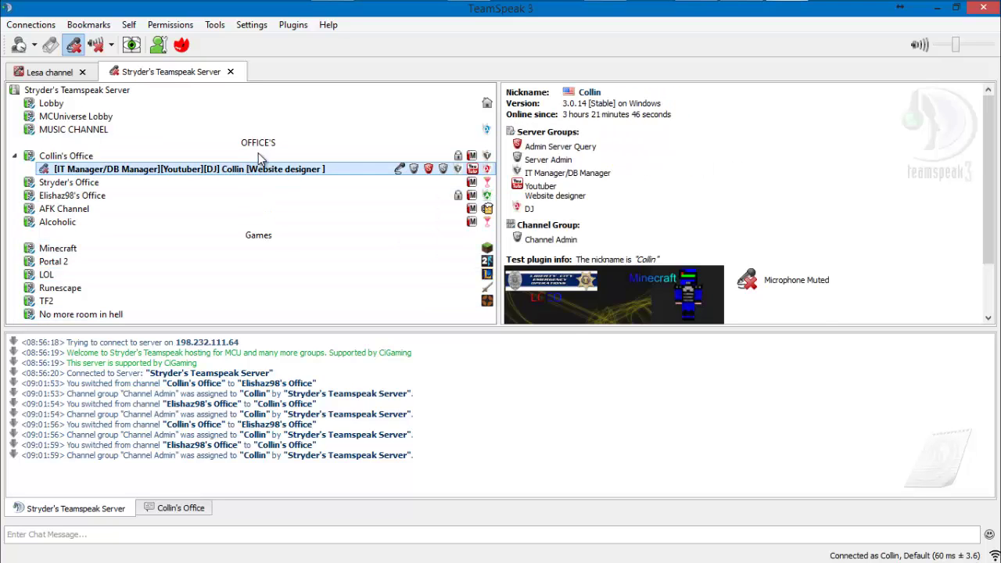
left_click(258, 155)
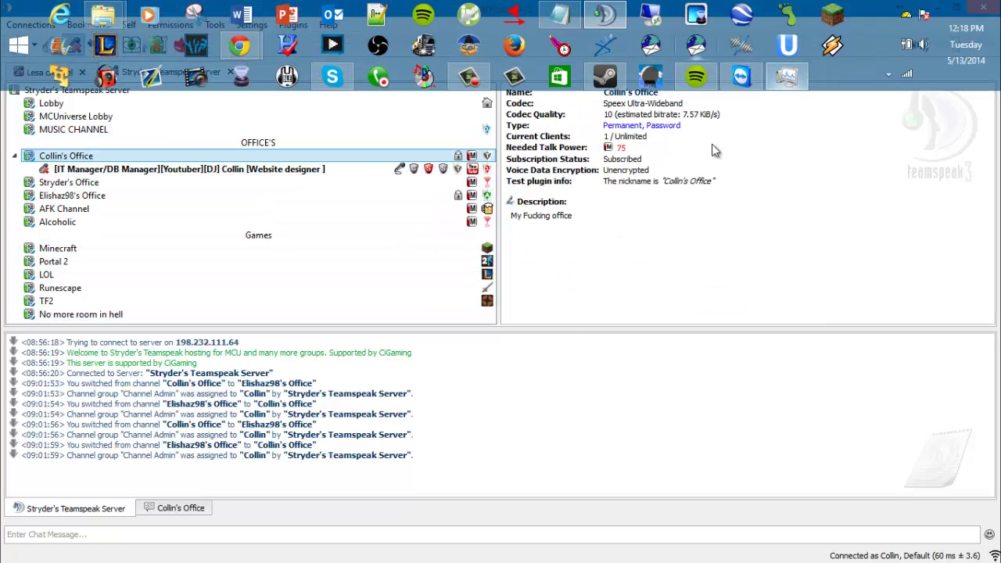
left_click(116, 117)
left_click(92, 157)
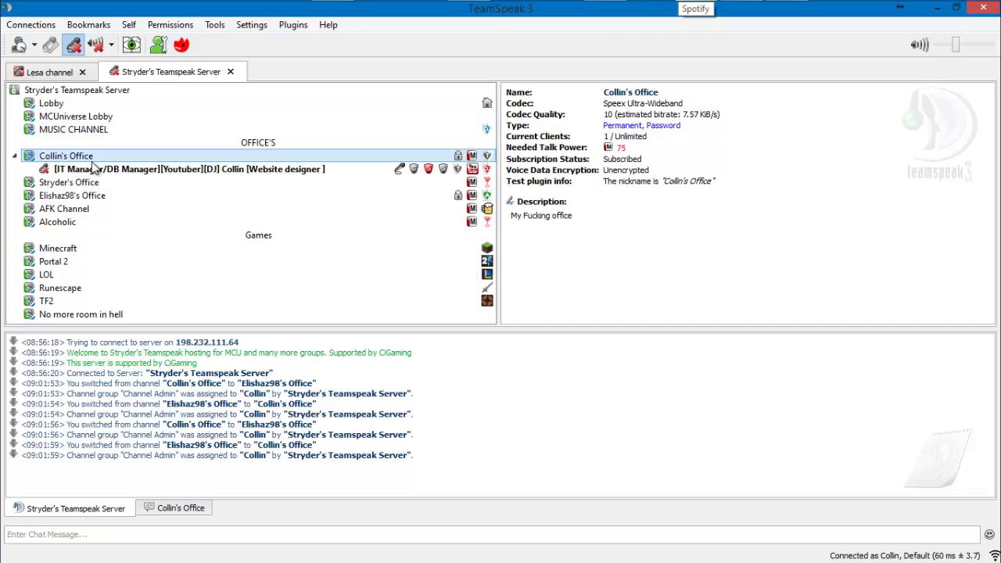
left_click(92, 107)
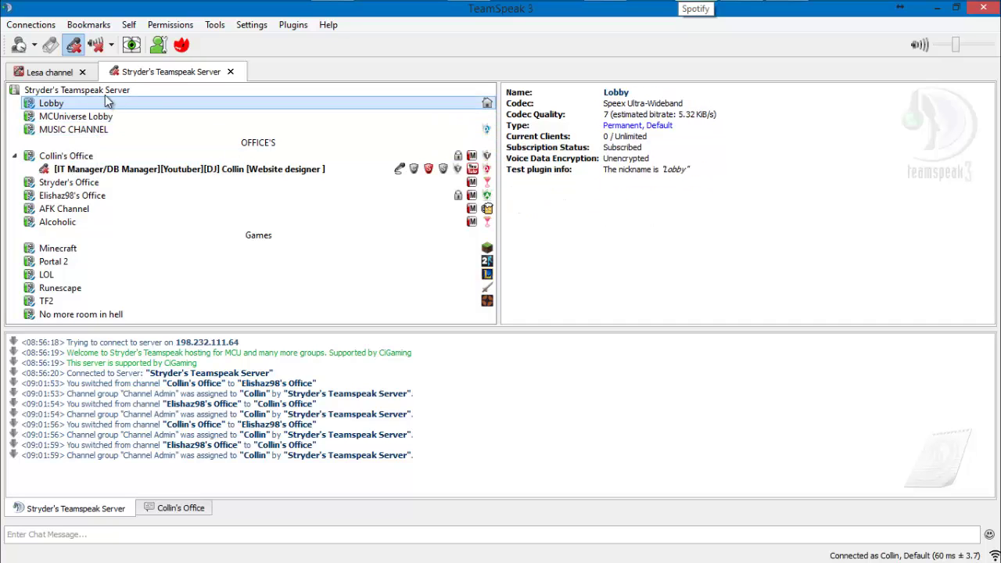
Open YaTQA from the Start screen to view its bookmark for 198.232.111.64, and close the app.
left_click(205, 275)
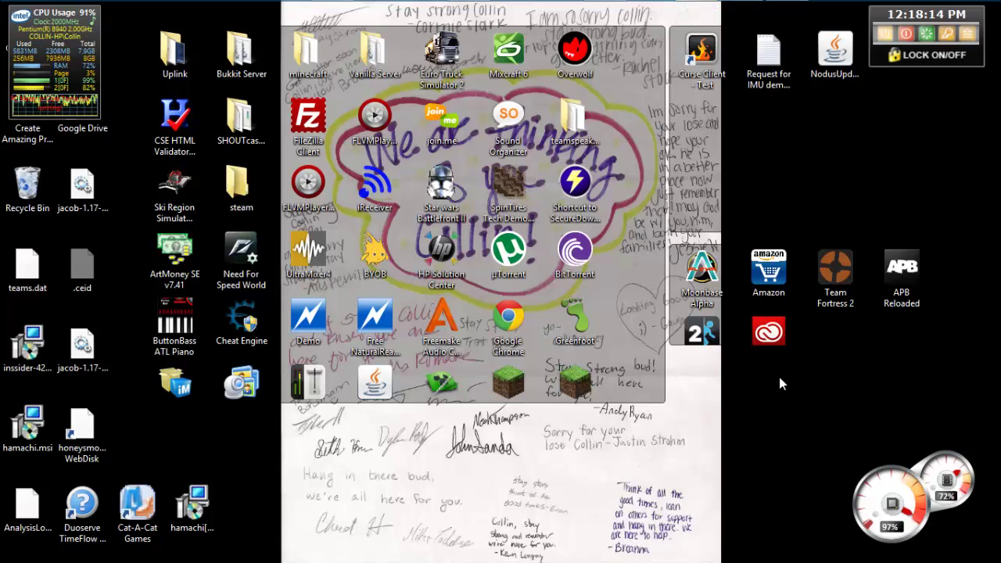
key("super")
type("ytq")
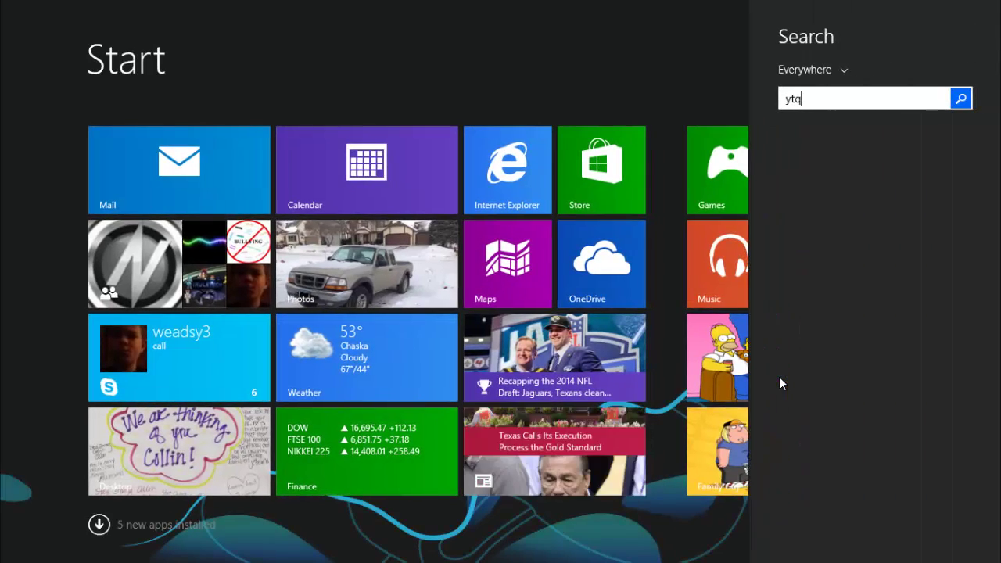
key("BackSpace")
key("BackSpace")
key("BackSpace")
type("ya")
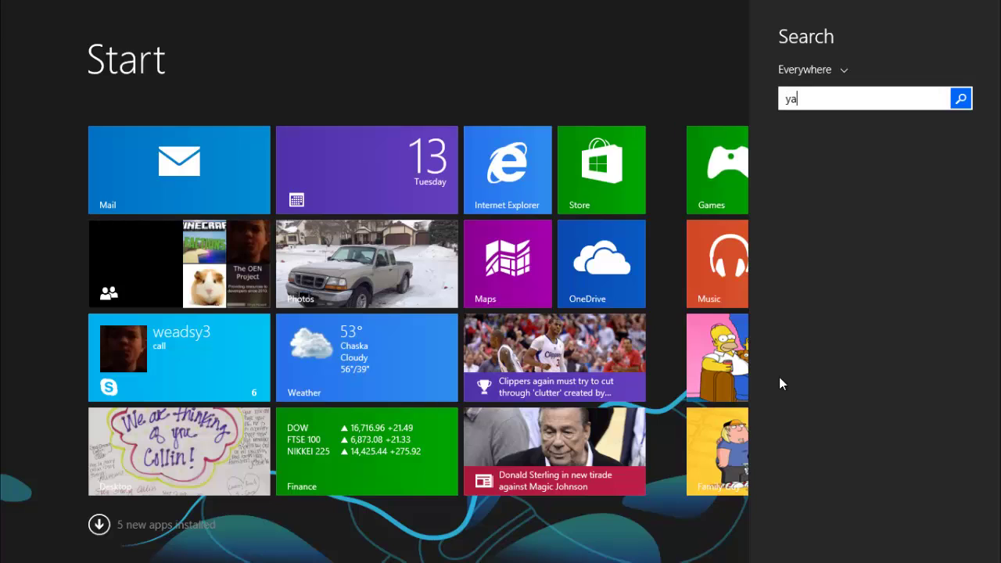
type("tQA")
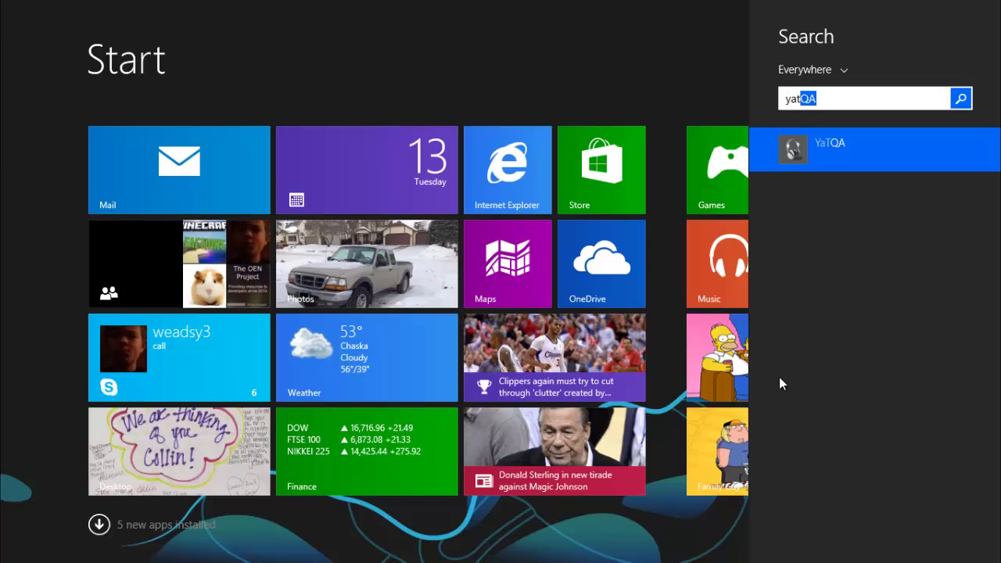
key("Return")
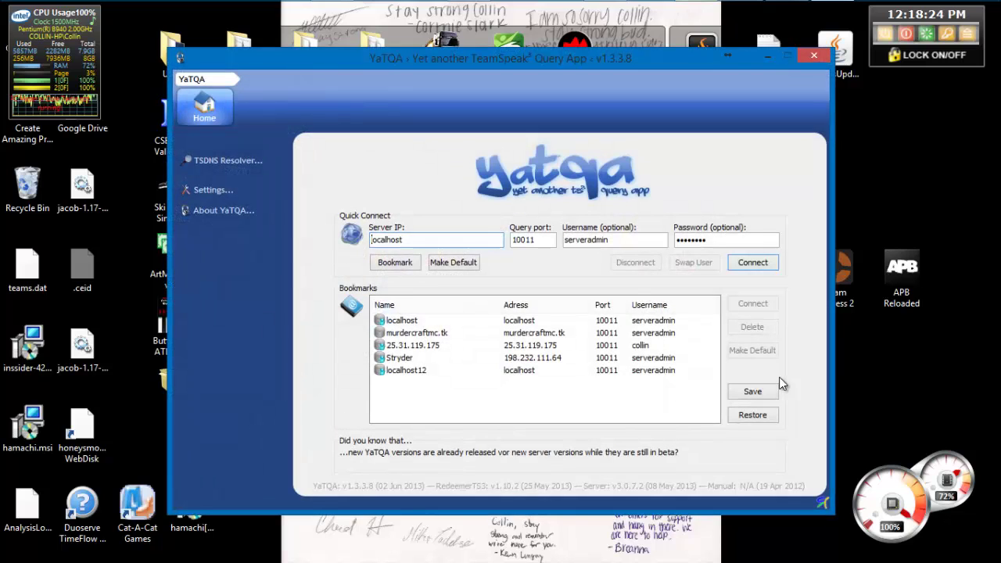
left_click(646, 359)
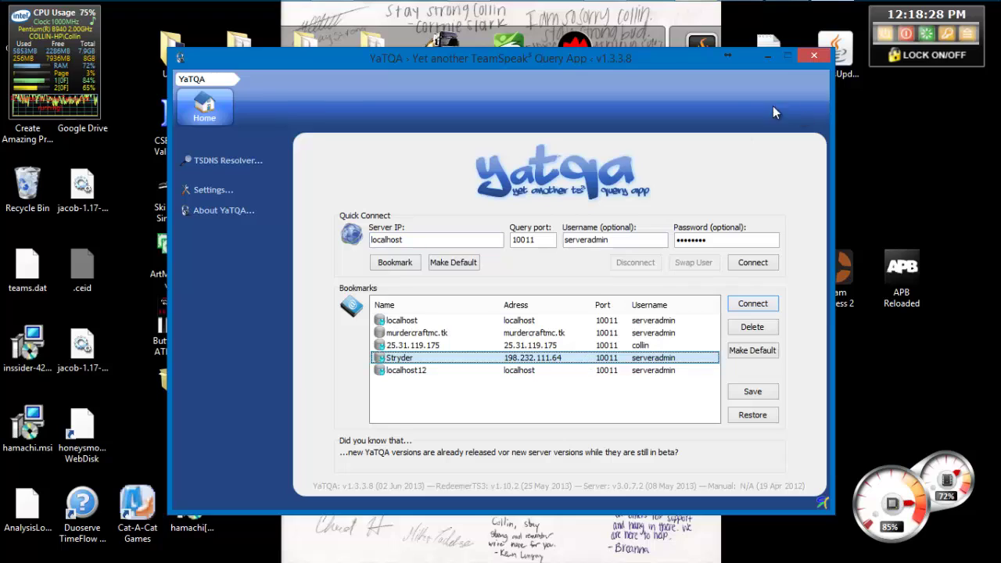
left_click(813, 55)
Search the computer for putty and open PuTTY.
key("super")
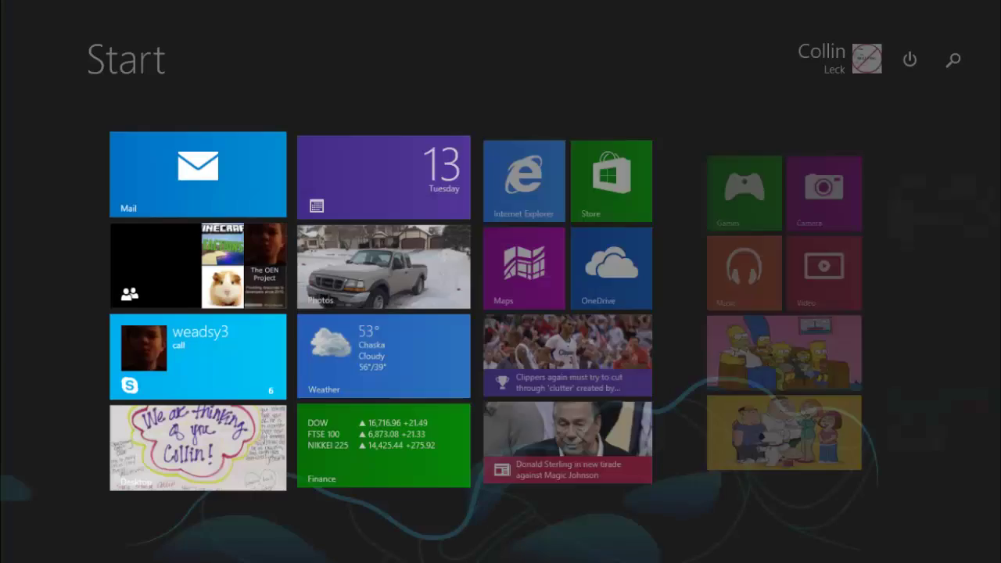
type("ss")
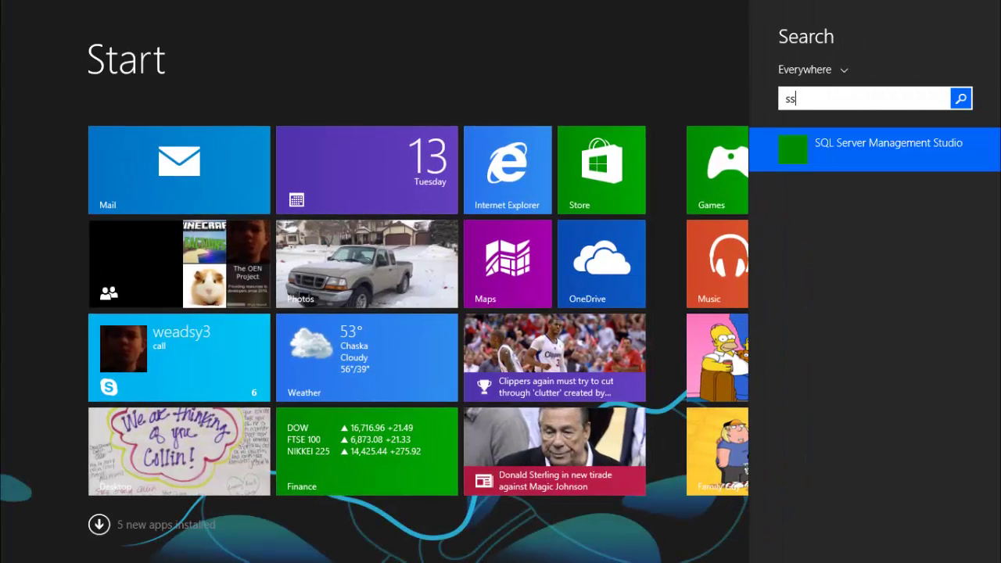
key("BackSpace")
key("BackSpace")
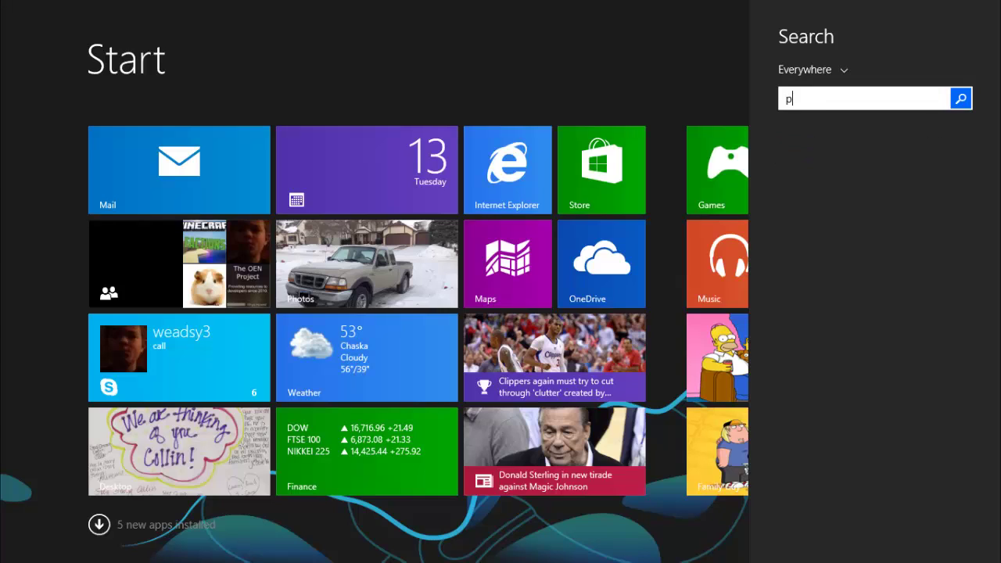
type("putty")
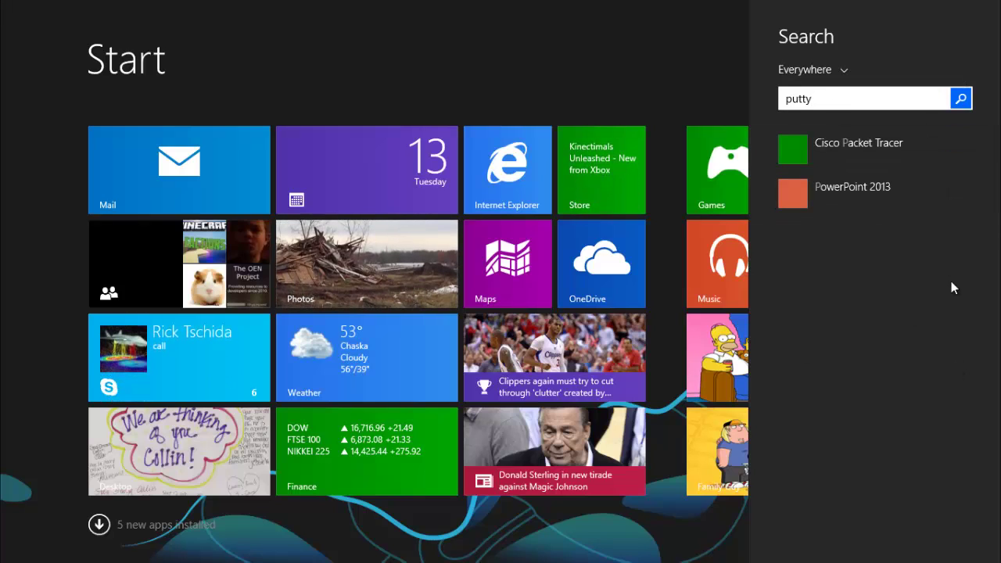
left_click(823, 160)
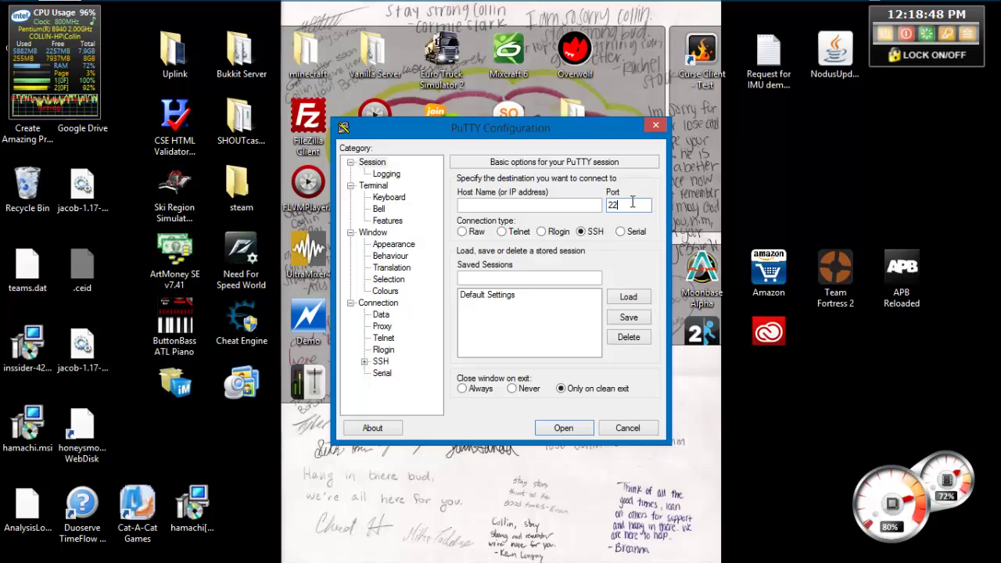
Set the PuTTY session's port to 10011.
type("1")
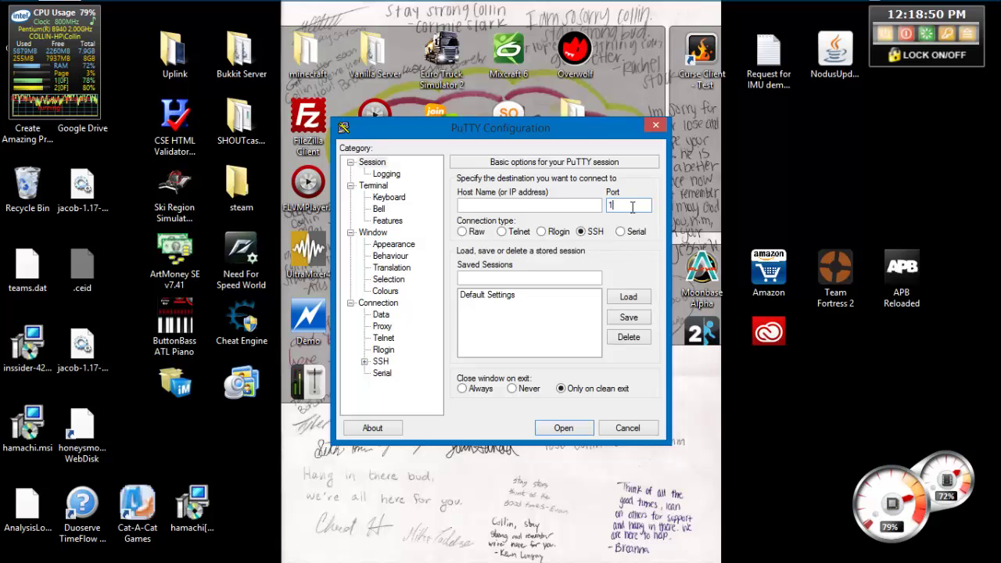
type("0")
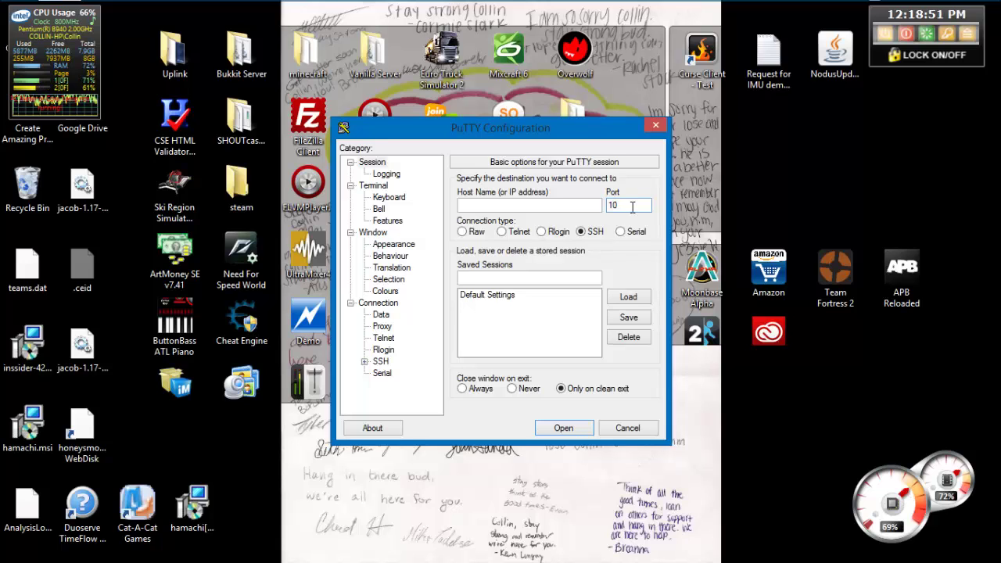
type("011")
key("Tab")
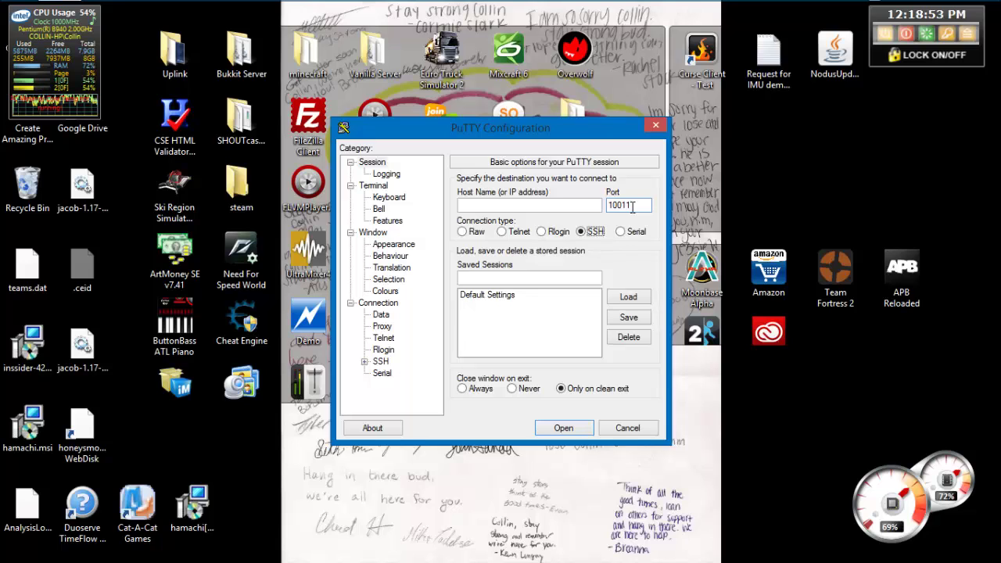
key("shift+Tab")
key("shift+Tab")
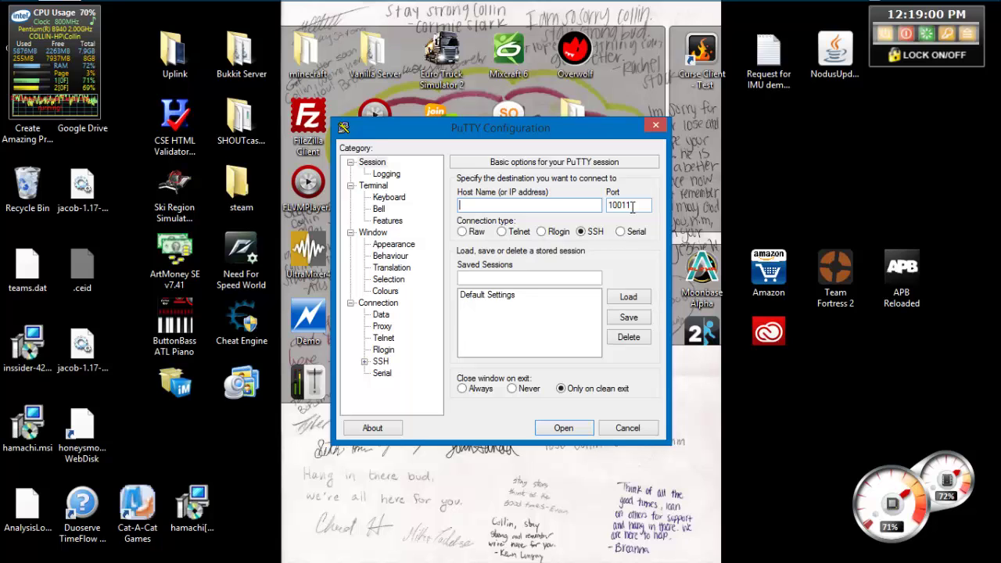
Set the host to 198.232.111.64 and open the SSH session.
type("198.2")
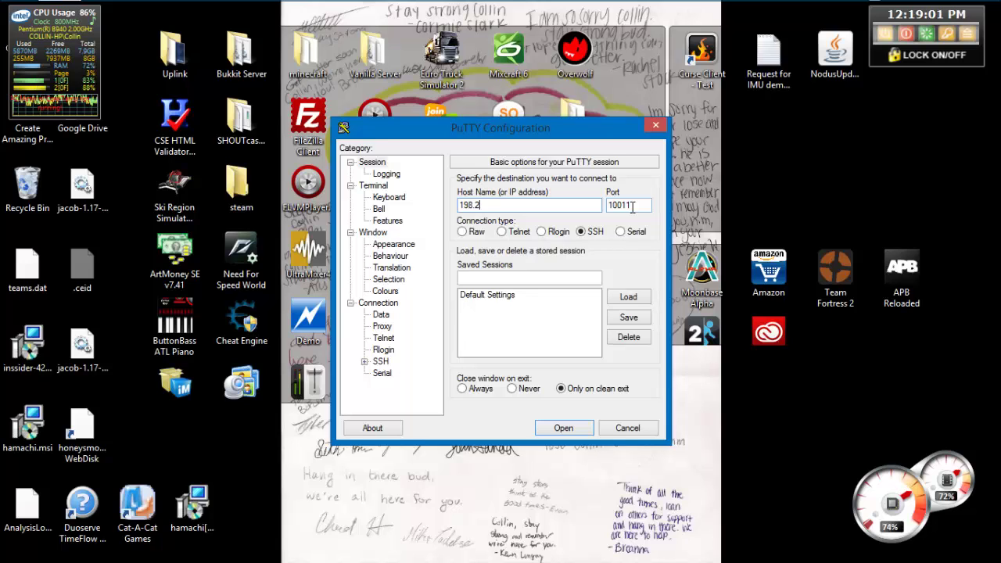
type("32.111.64")
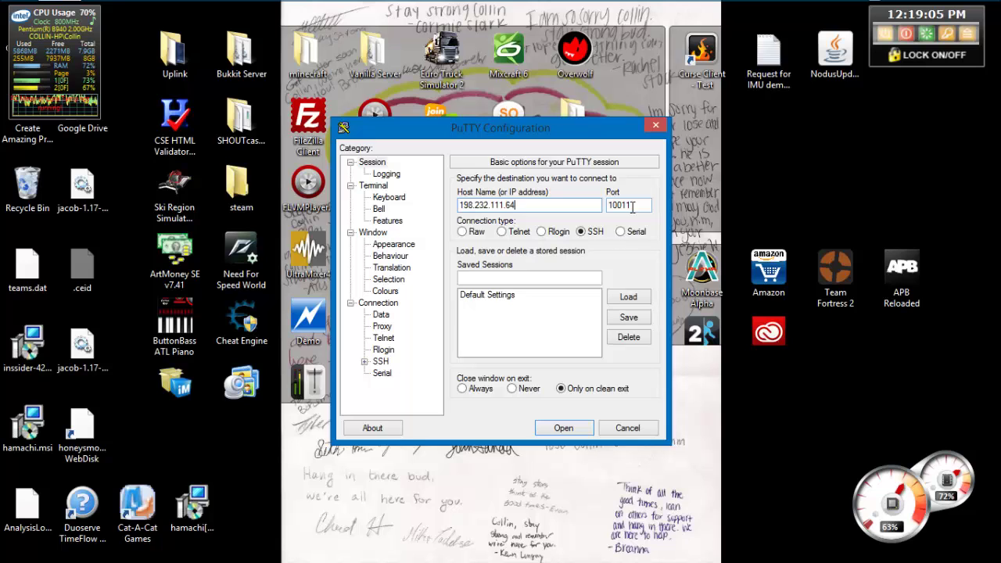
left_click(632, 206)
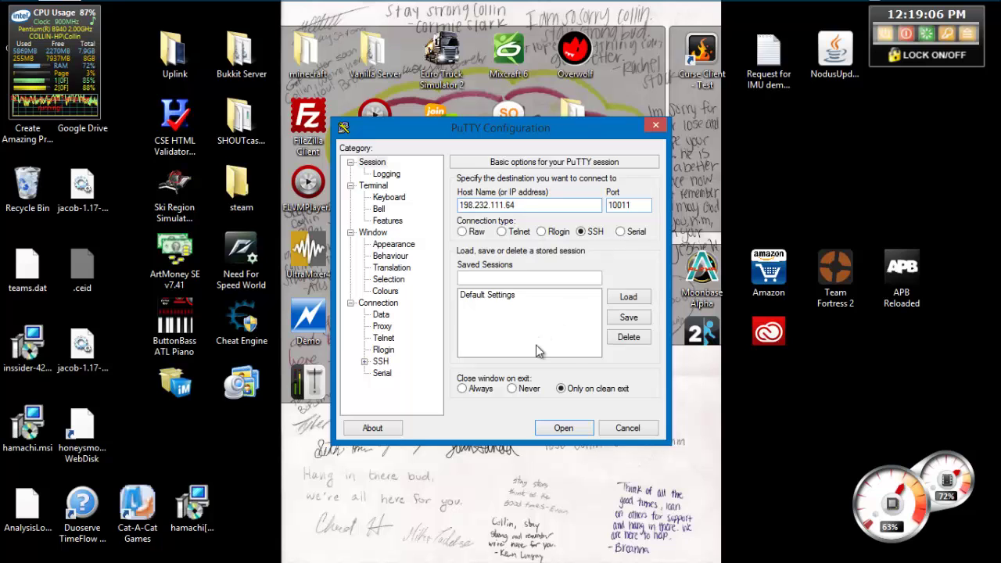
left_click(563, 429)
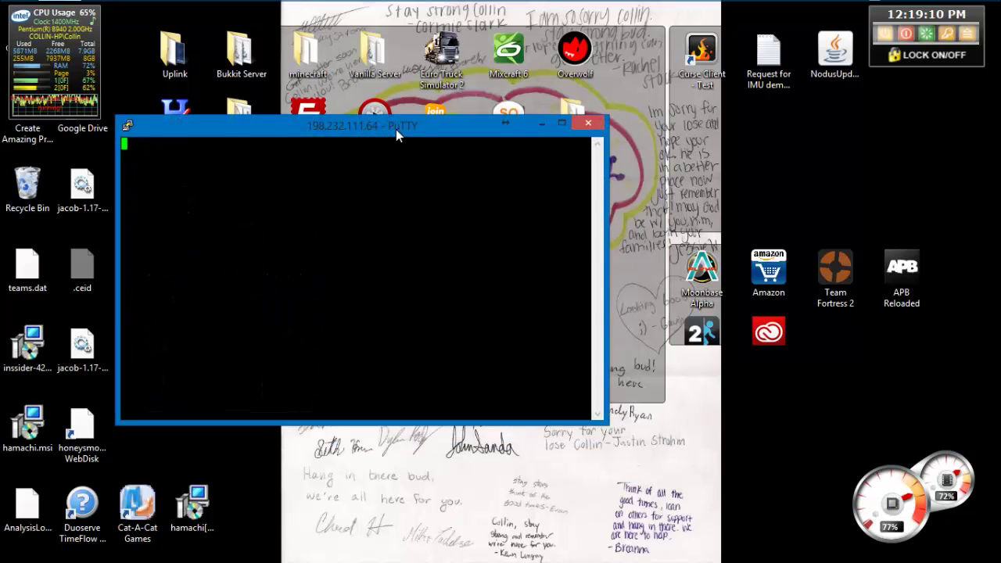
Close the PuTTY session to 198.232.111.64 and confirm the exit.
left_click_drag(396, 129, 597, 135)
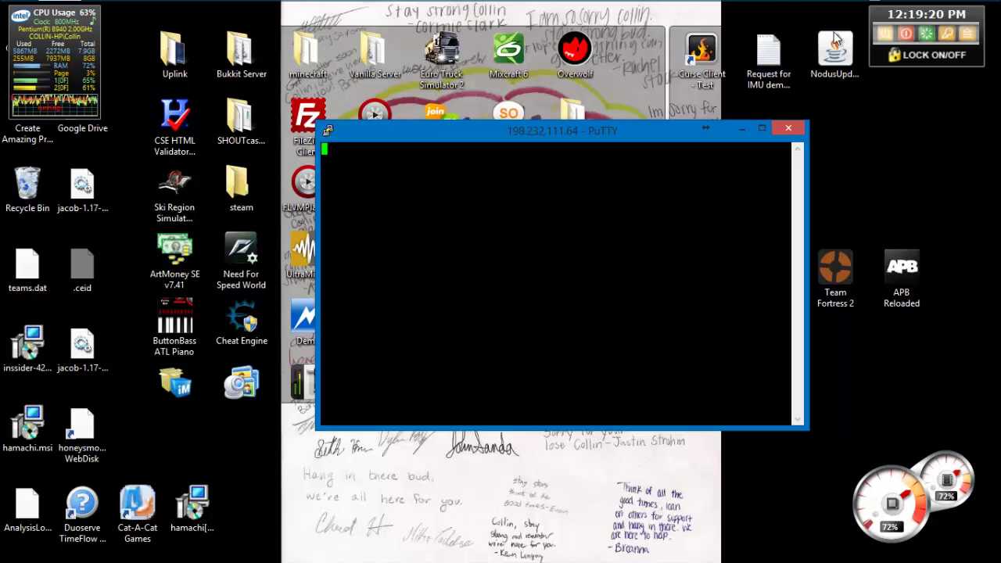
left_click(789, 128)
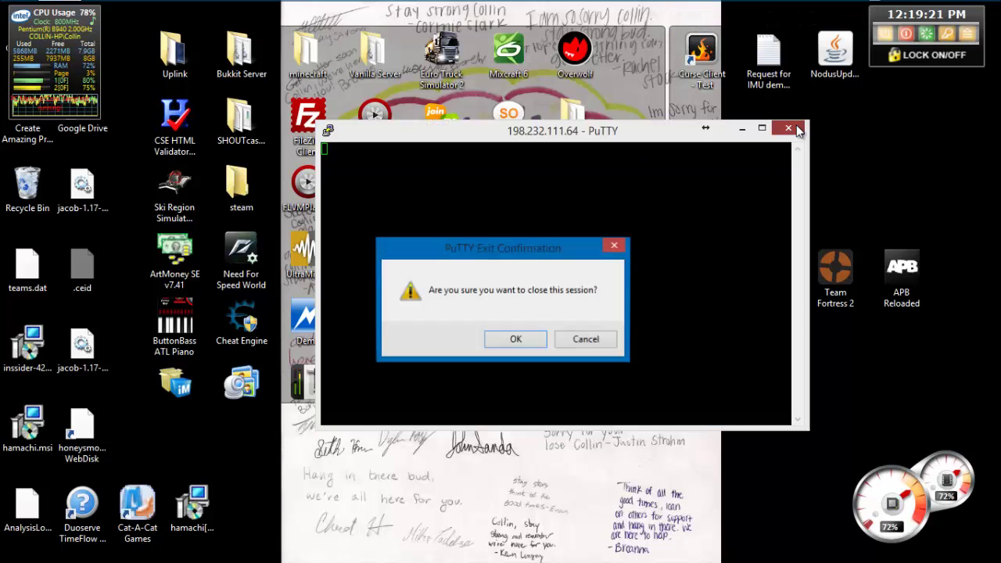
left_click(520, 349)
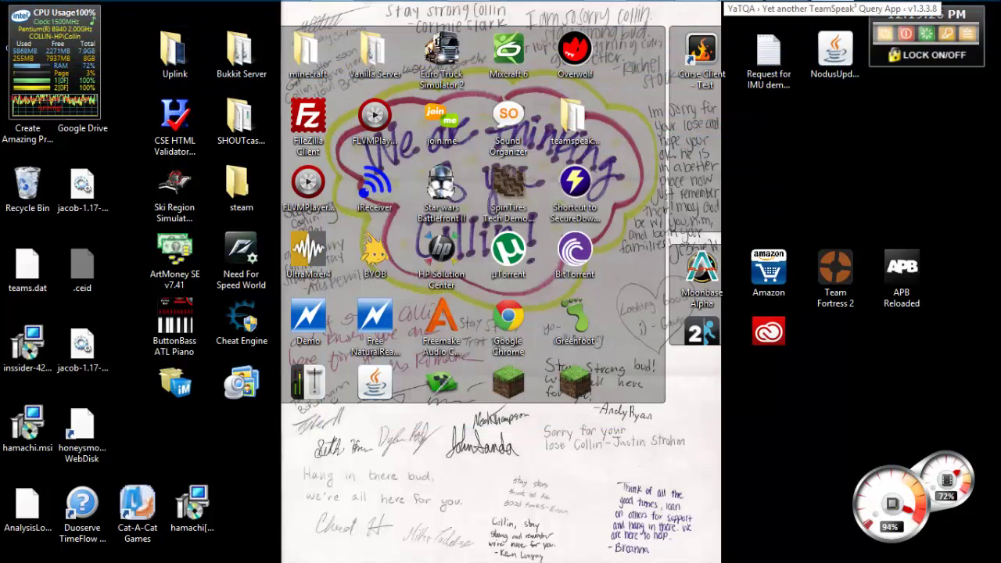
Switch to YaTQA and connect to the bookmarked server at 198.232.111.64 as serveradmin.
left_click_drag(941, 102, 528, 72)
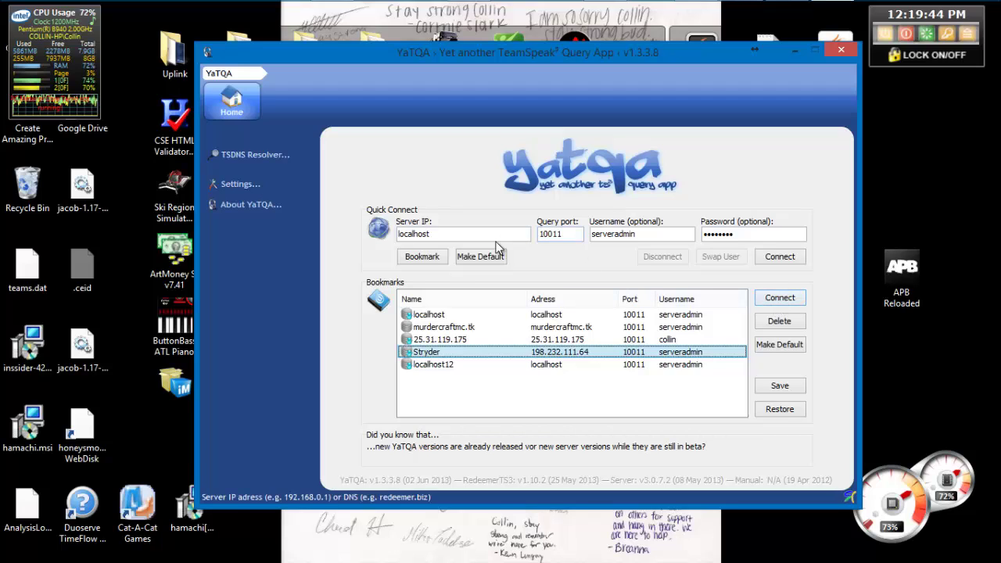
left_click(791, 300)
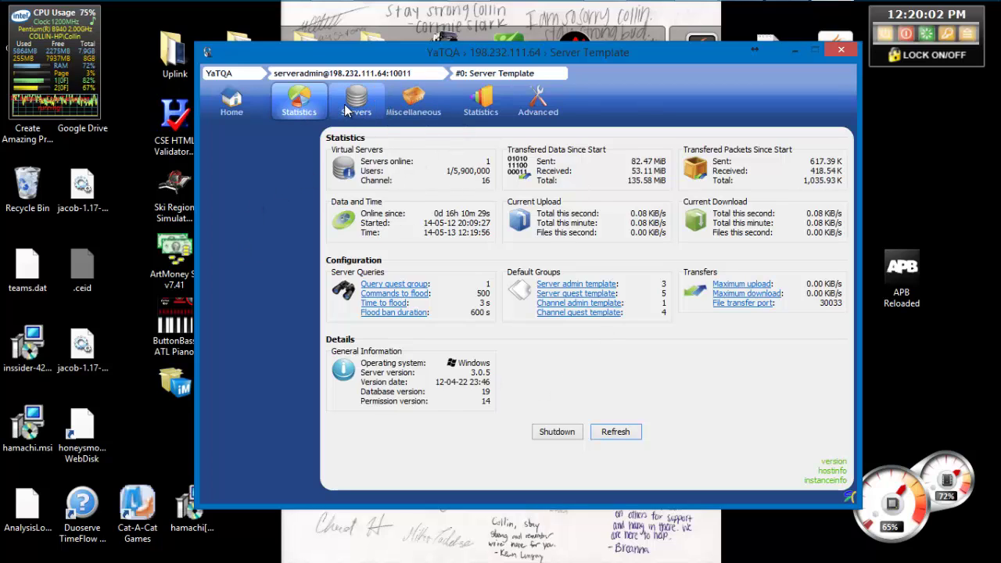
Examine the instance statistics, the messaging and snapshot tools, and the server template's general and advanced settings.
left_click(233, 105)
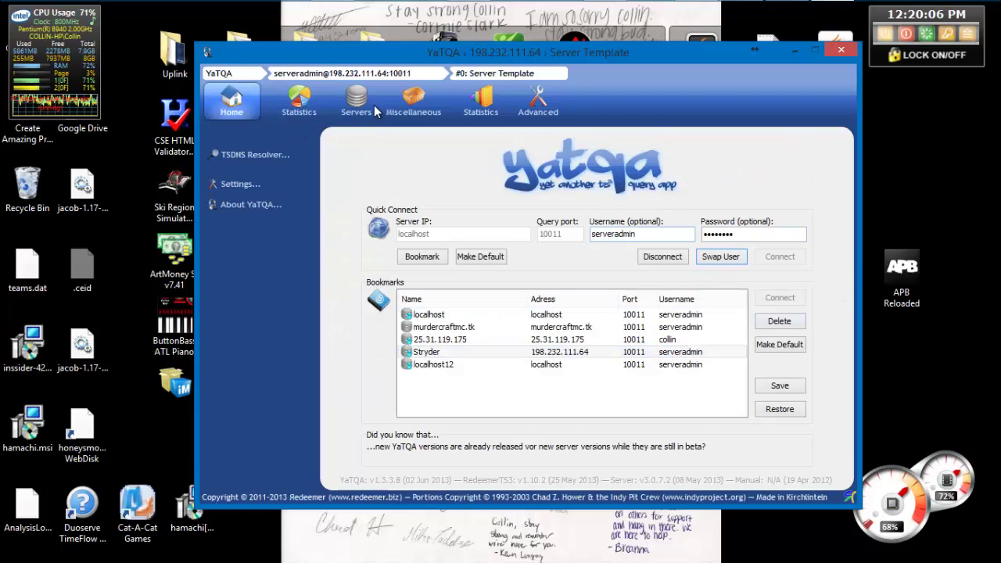
left_click(305, 114)
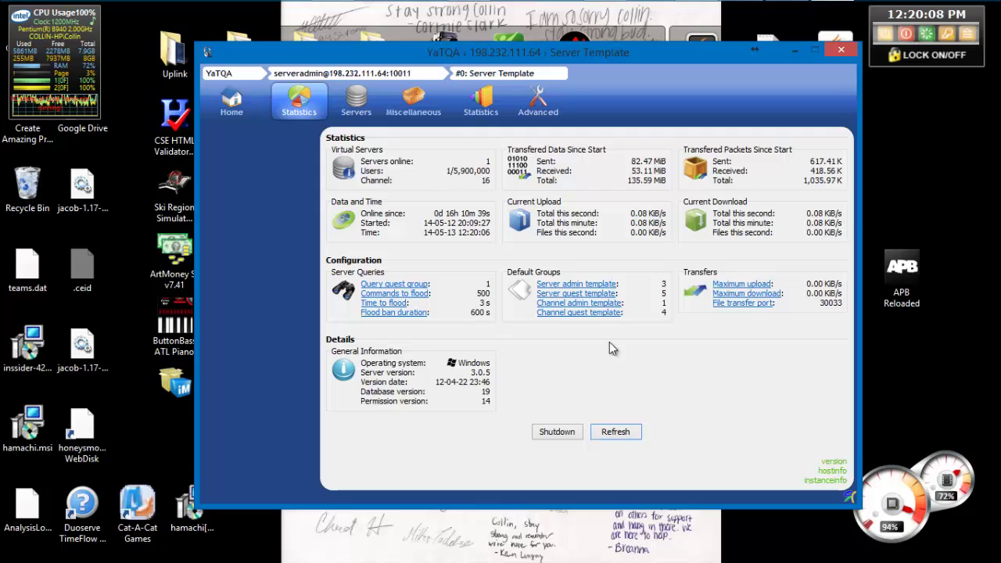
left_click(358, 114)
left_click(415, 106)
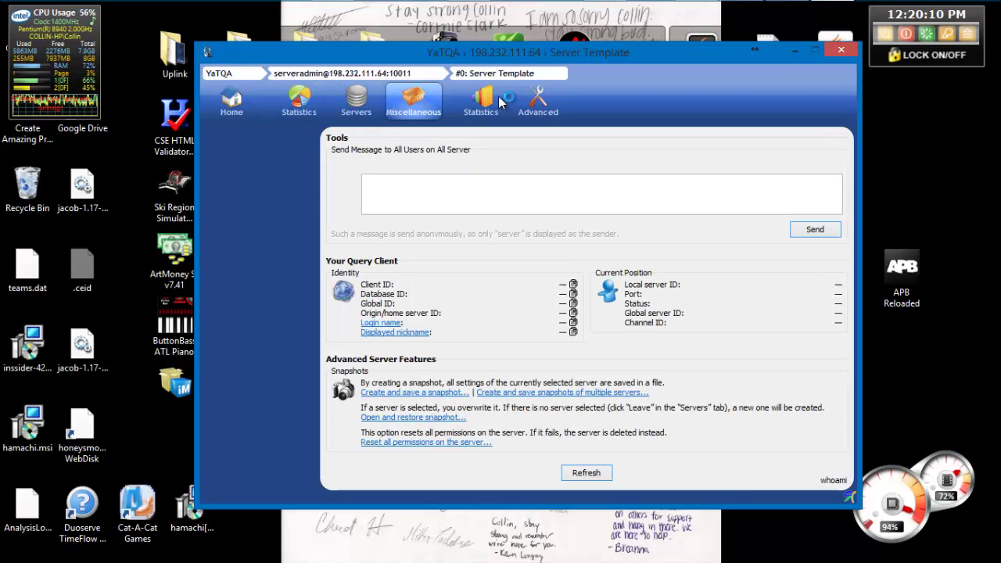
left_click(480, 105)
left_click(540, 106)
left_click(492, 107)
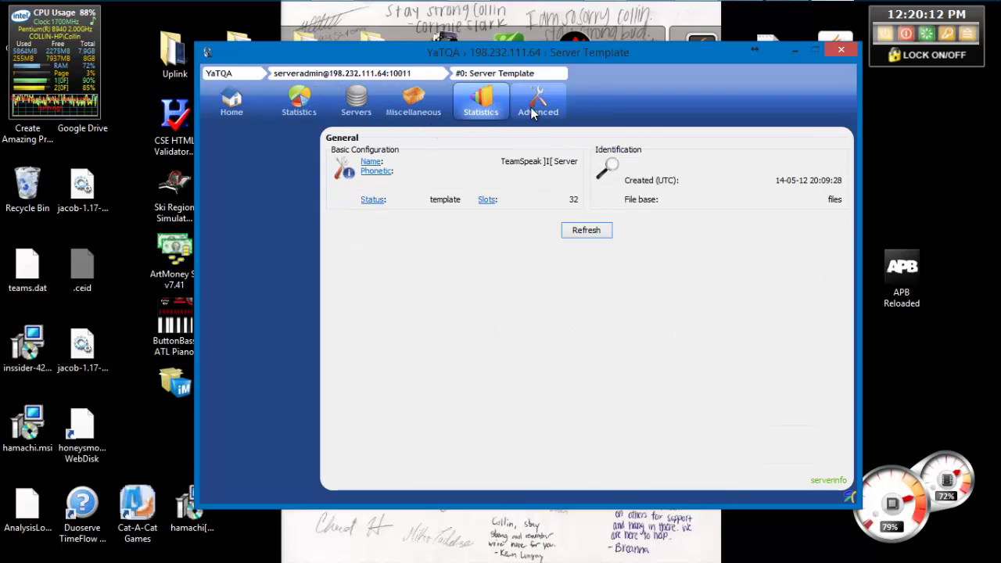
left_click(538, 106)
left_click(485, 107)
left_click(538, 105)
left_click(485, 108)
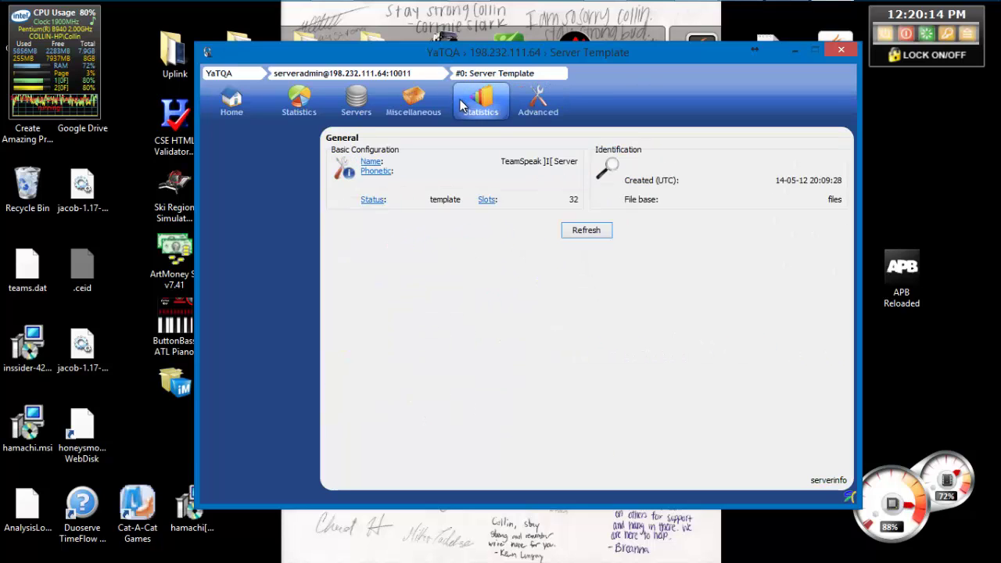
left_click(413, 105)
left_click(538, 106)
left_click(482, 105)
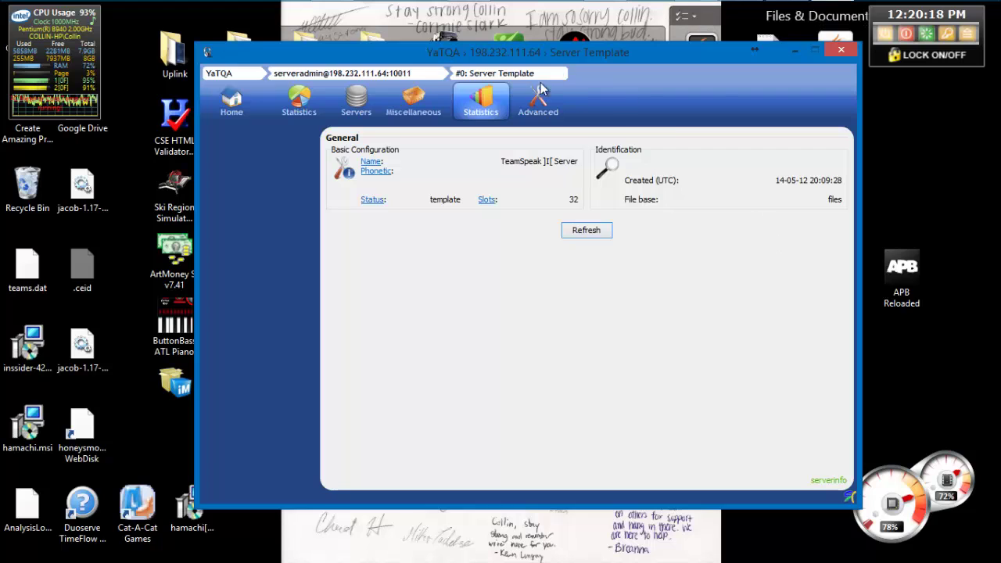
left_click(539, 105)
left_click(413, 106)
left_click(299, 106)
List the virtual servers and select the TeamSpeak server running on port 9987 for management.
left_click(356, 101)
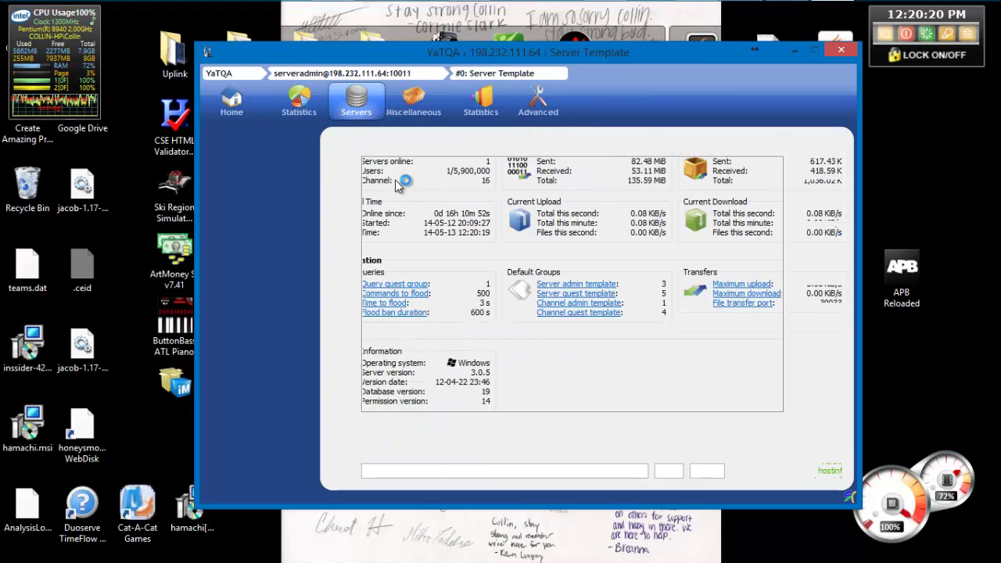
left_click(313, 105)
left_click(358, 109)
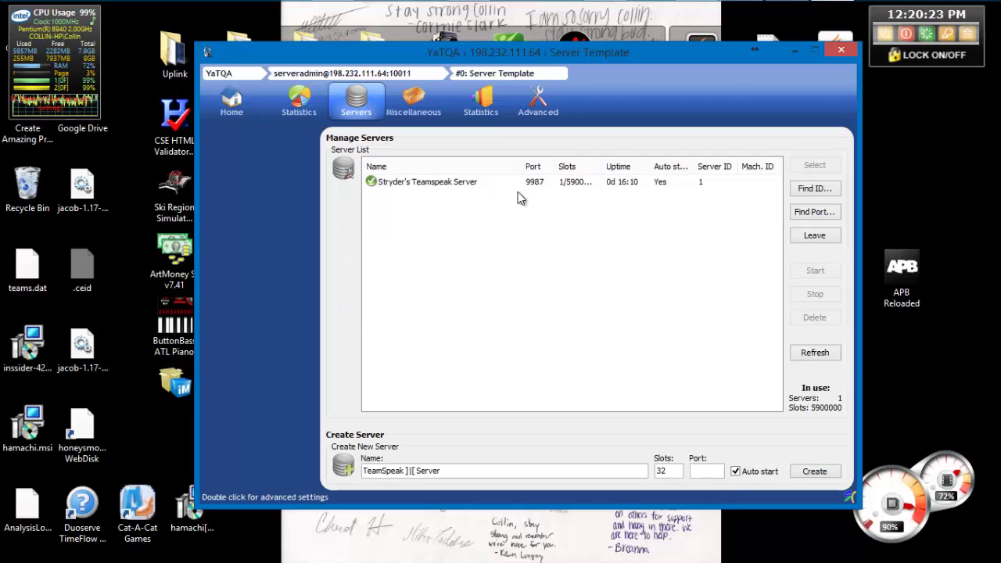
left_click(587, 185)
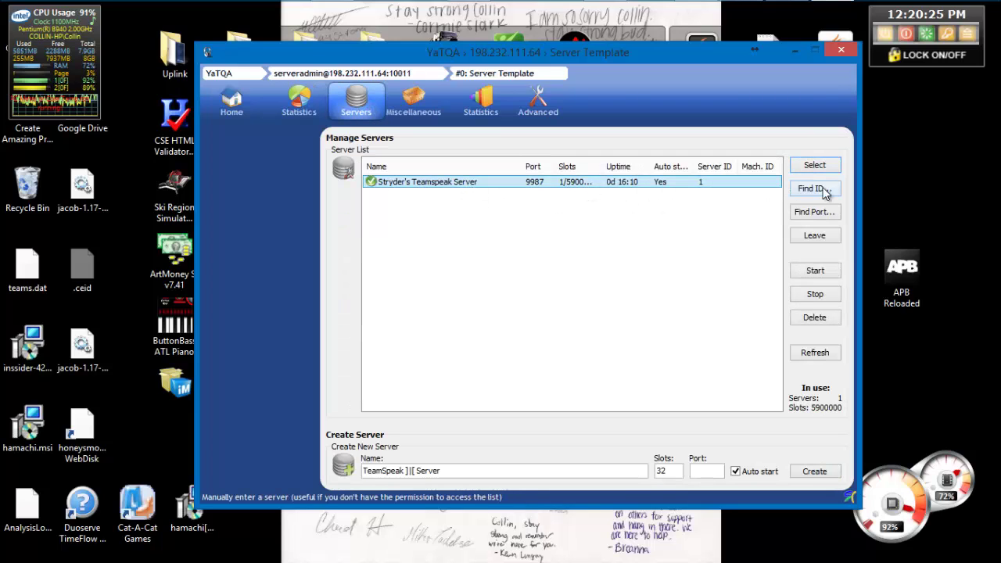
left_click(815, 165)
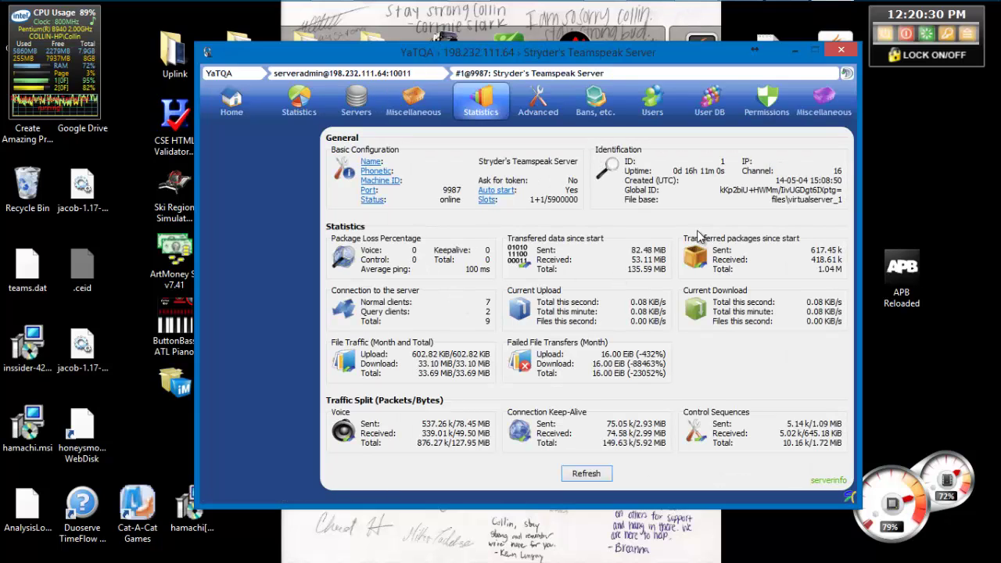
Examine the instance statistics, query client details, and the selected server's own statistics, advanced settings and user list.
left_click(299, 102)
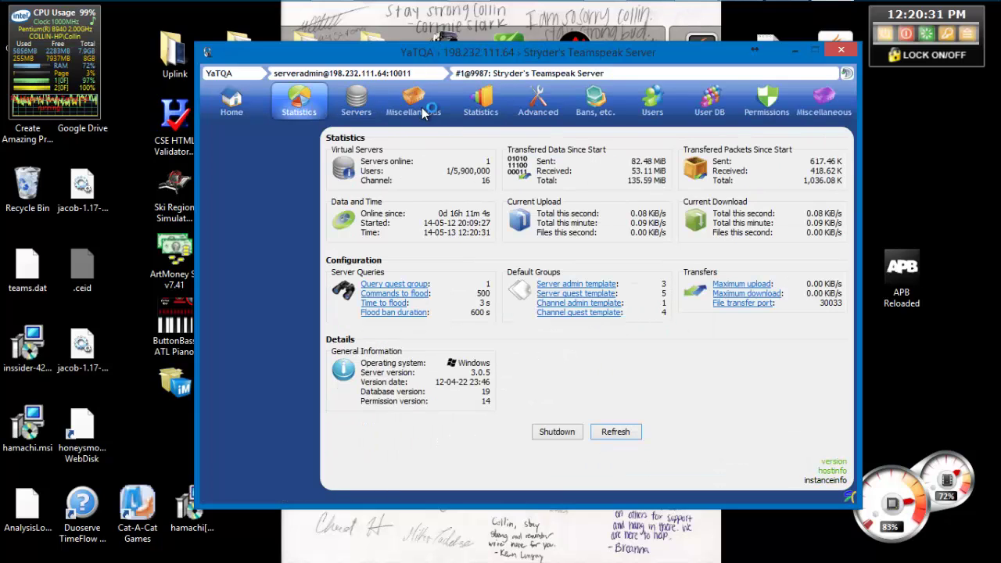
left_click(414, 101)
left_click(480, 104)
left_click(408, 99)
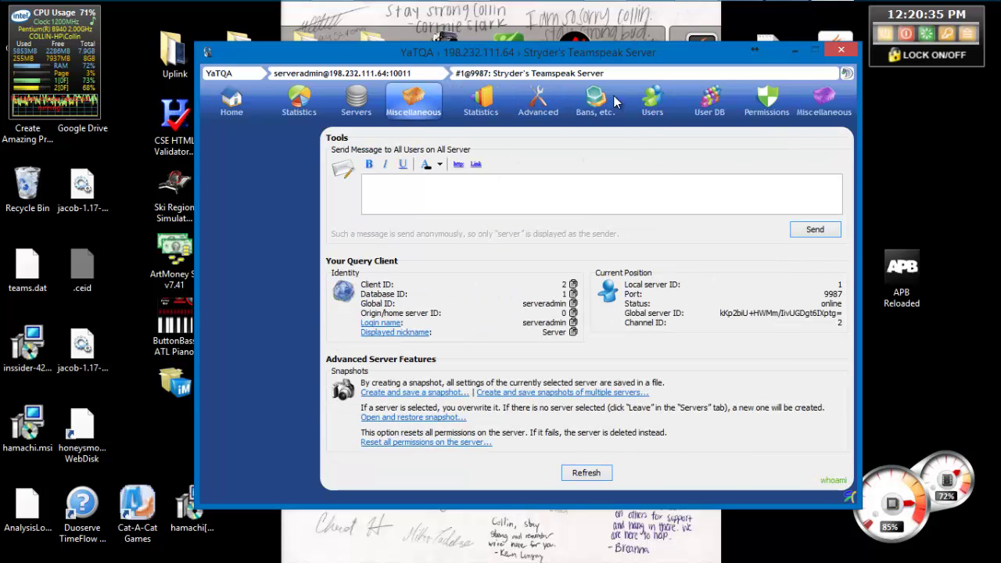
left_click(481, 101)
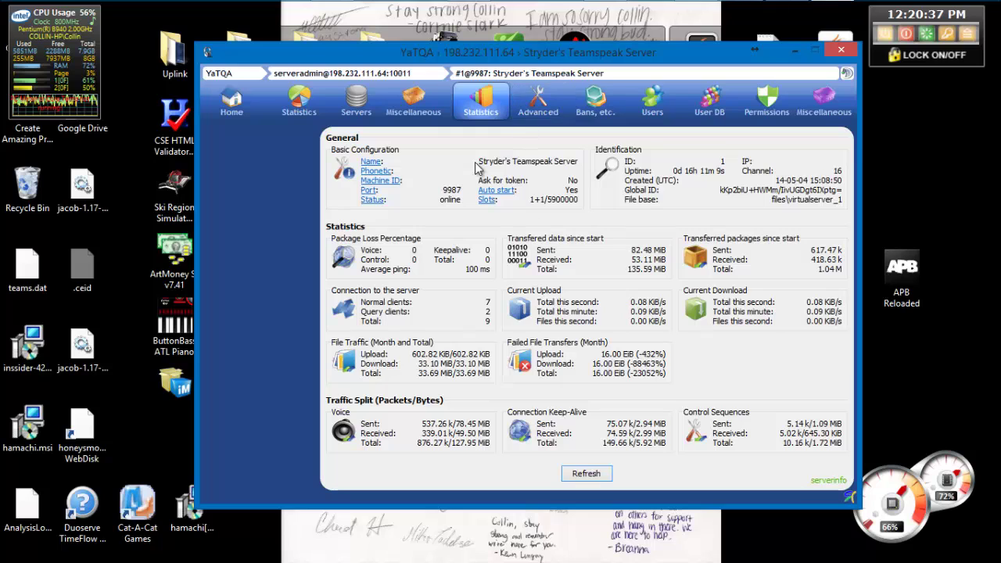
left_click(356, 101)
left_click(479, 102)
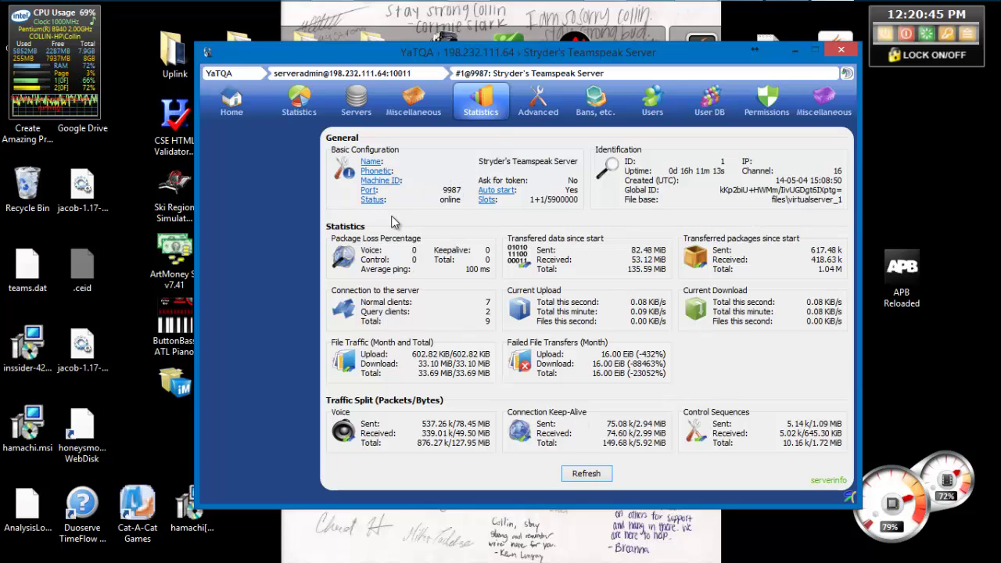
left_click(538, 102)
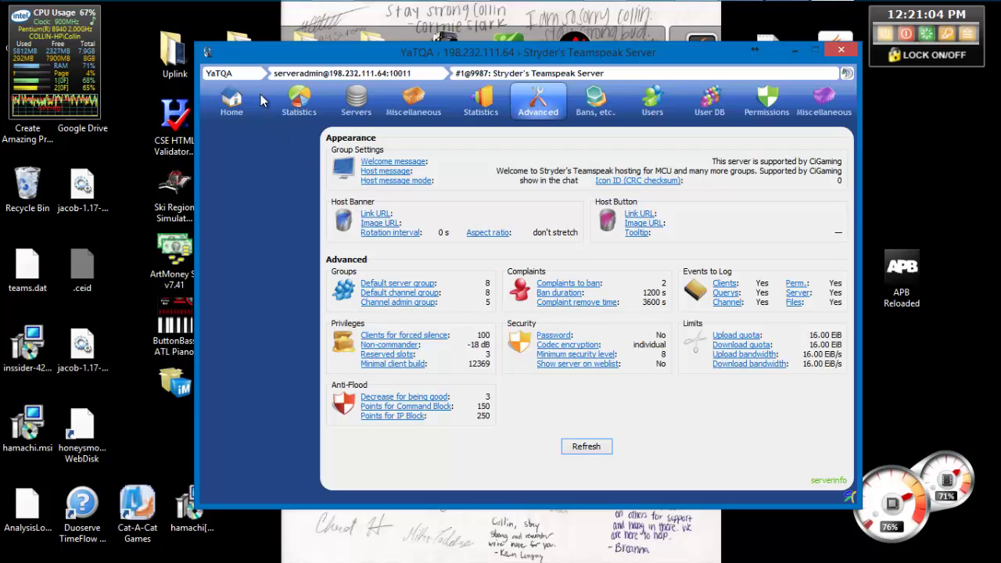
left_click(413, 96)
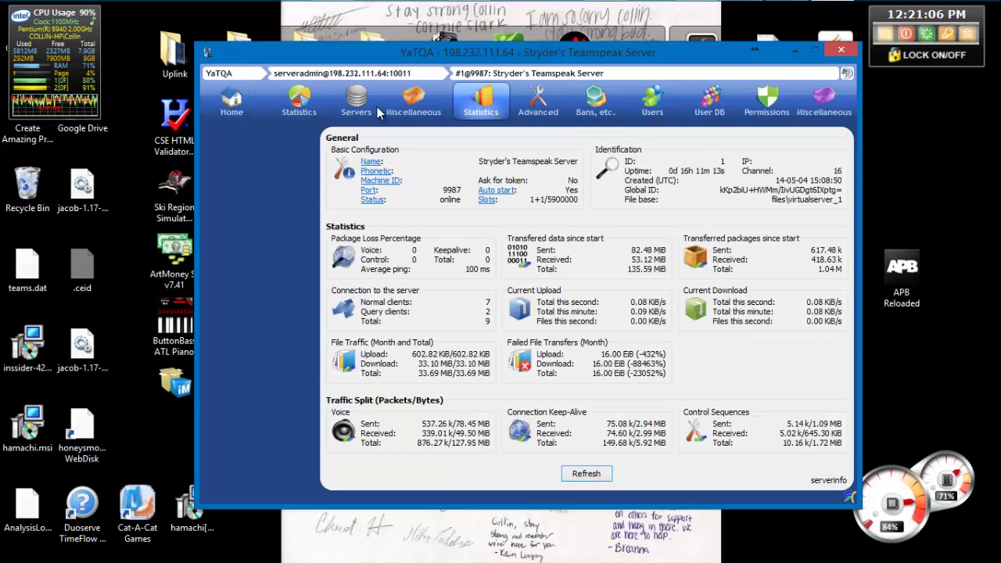
left_click(419, 101)
left_click(291, 102)
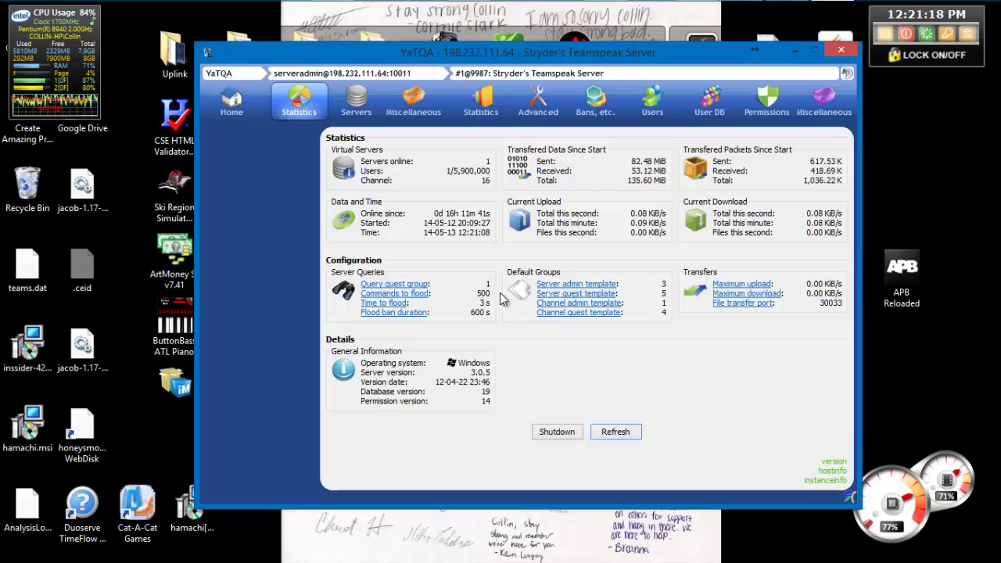
left_click(652, 102)
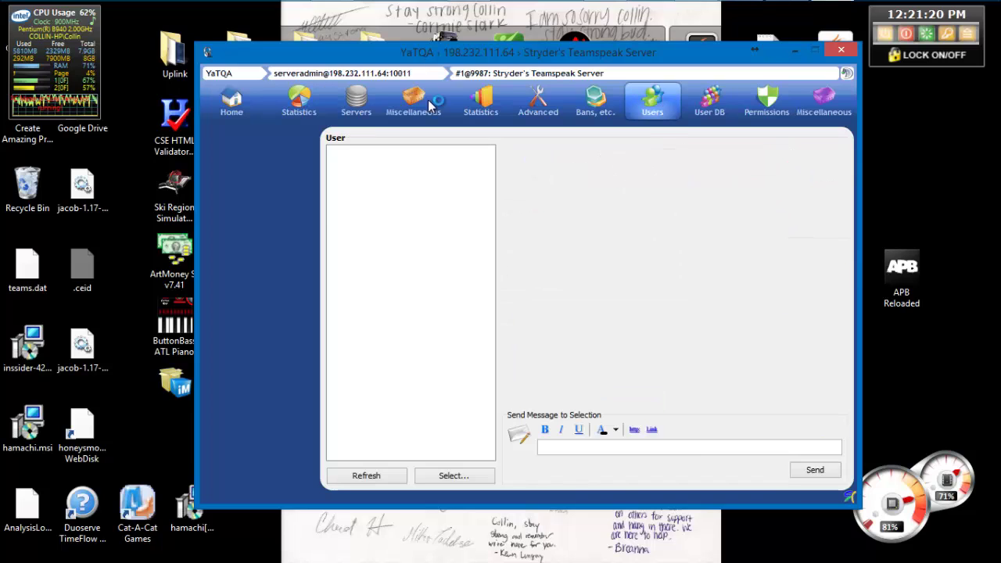
left_click(480, 102)
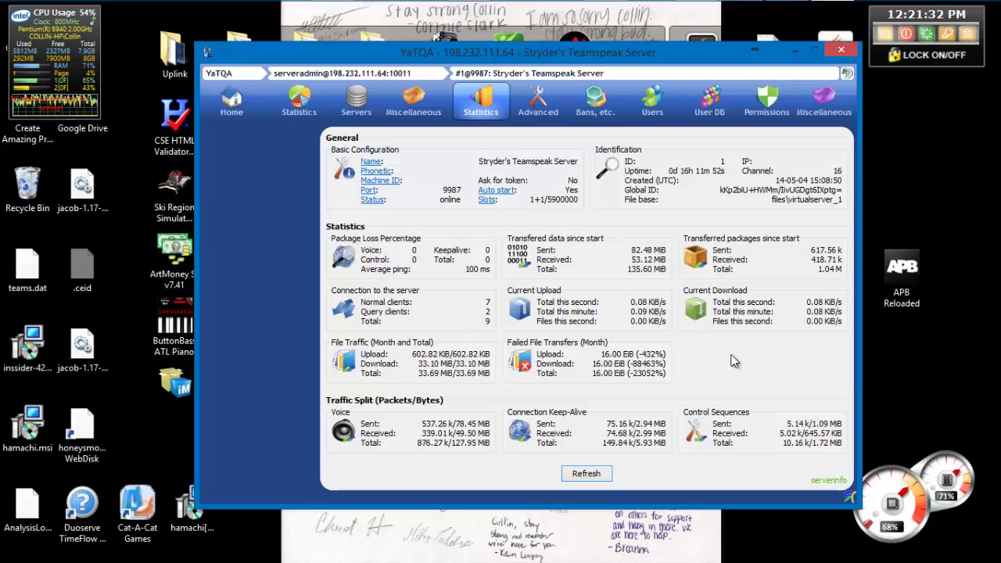
Set the instance's server query flood ban duration to 1 minute.
left_click(309, 106)
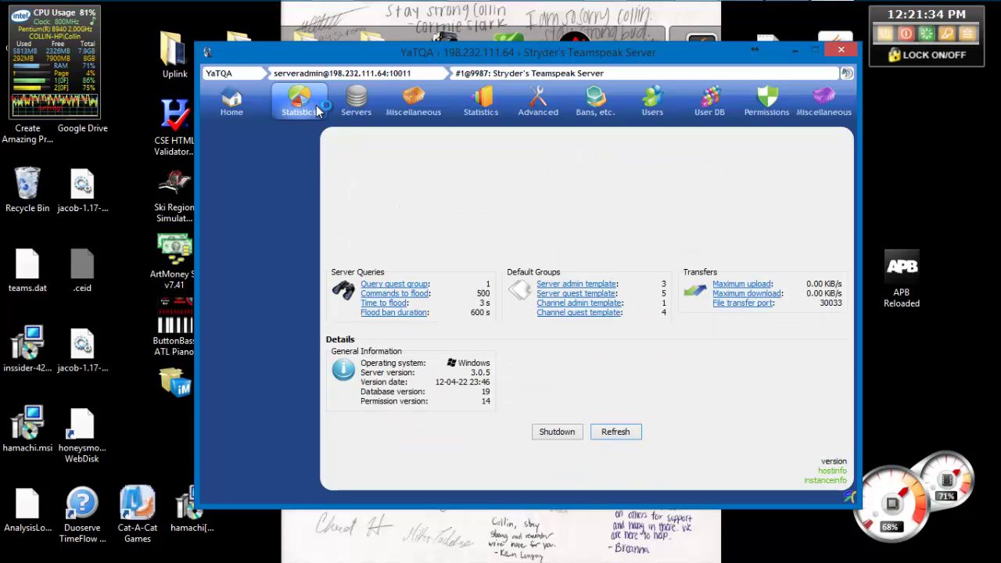
left_click(406, 313)
left_click(580, 307)
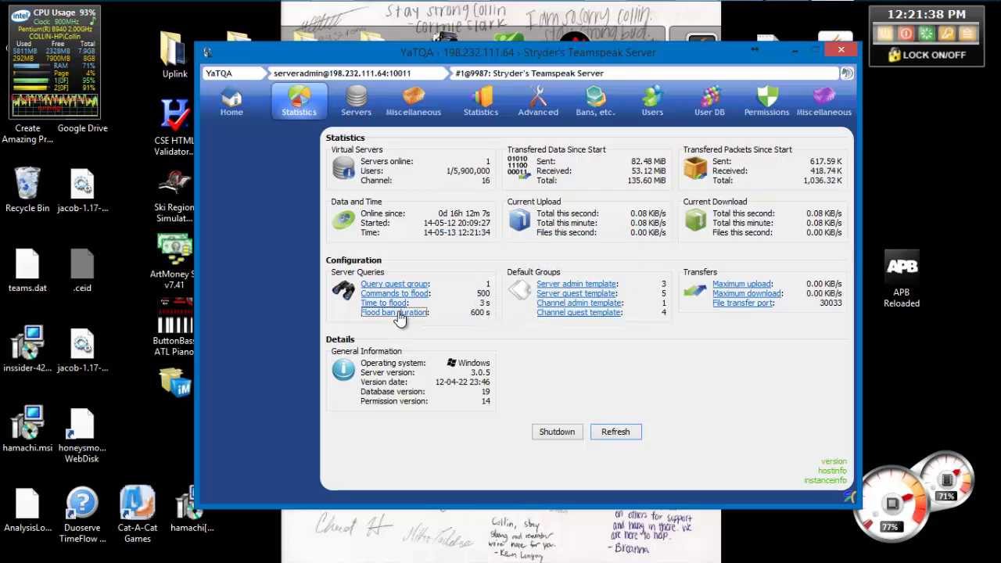
left_click(429, 314)
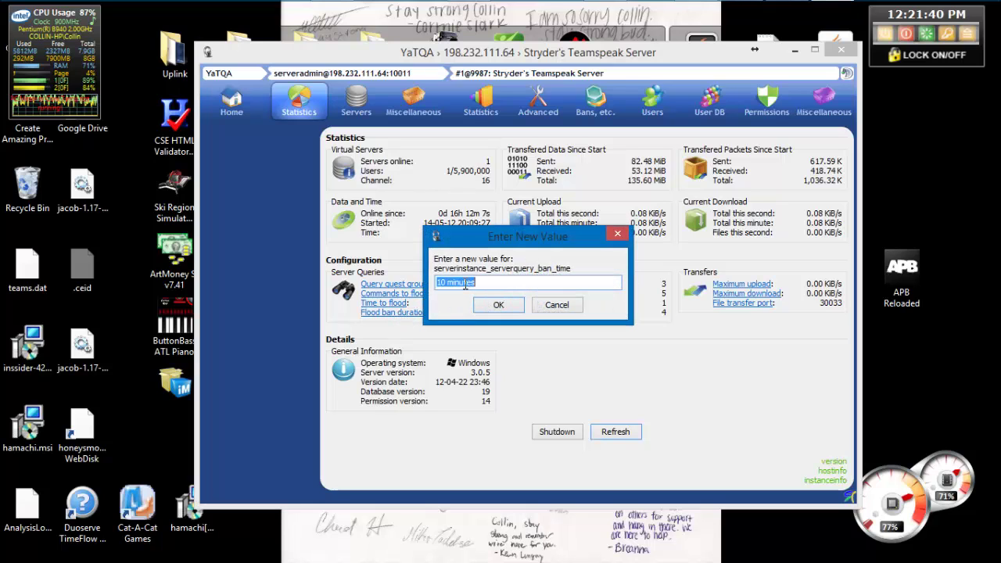
left_click(447, 283)
key("BackSpace")
key("BackSpace")
key("BackSpace")
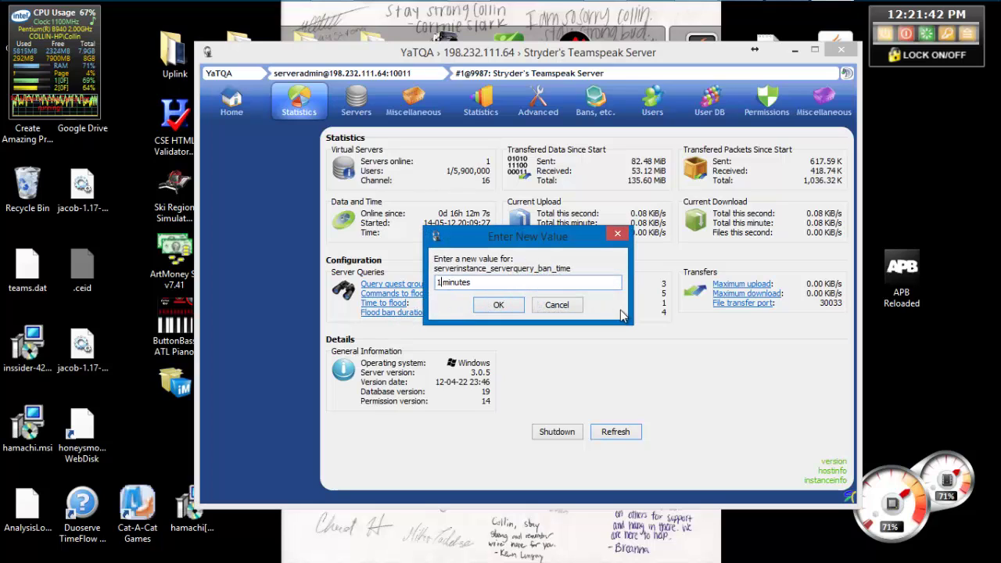
key("ctrl+a")
key("Escape")
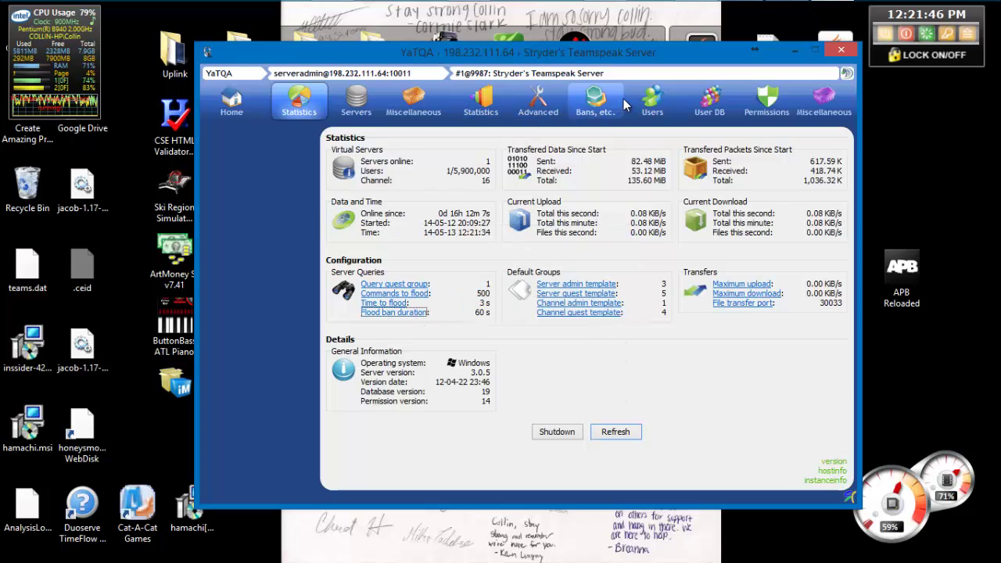
Examine the selected server's statistics, advanced settings and codec encryption mode, and cancel the encryption dialog.
left_click(479, 106)
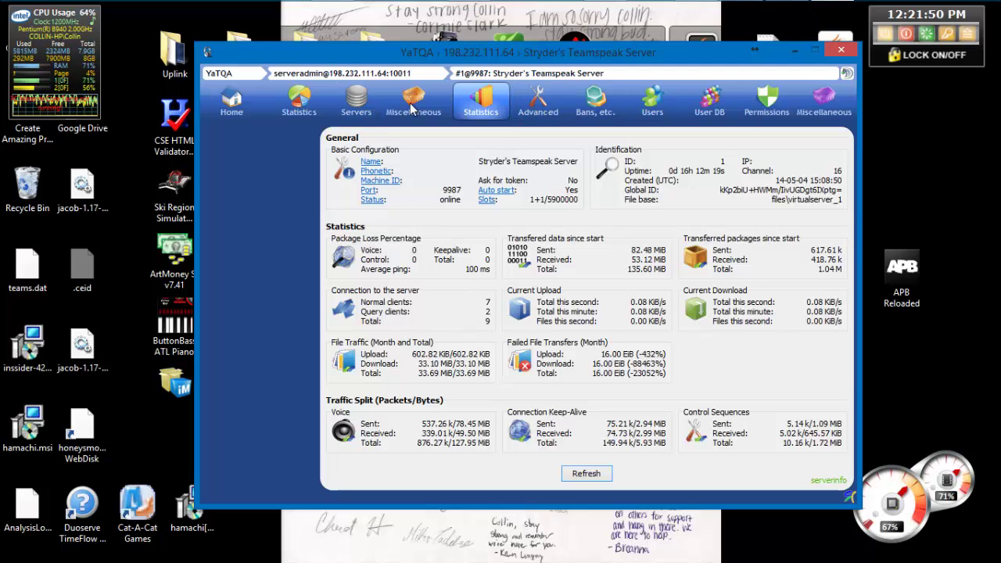
left_click(311, 108)
left_click(482, 105)
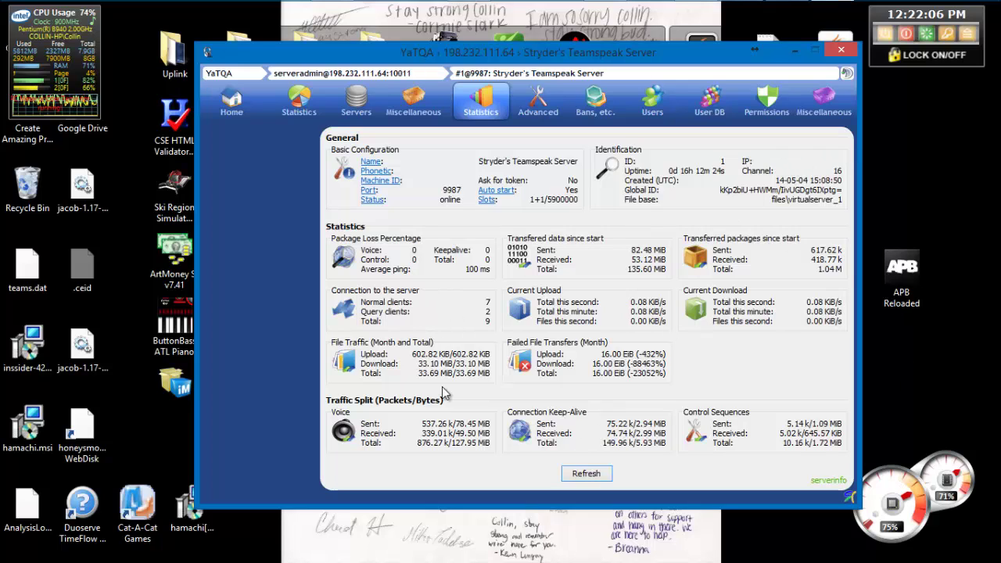
left_click(556, 94)
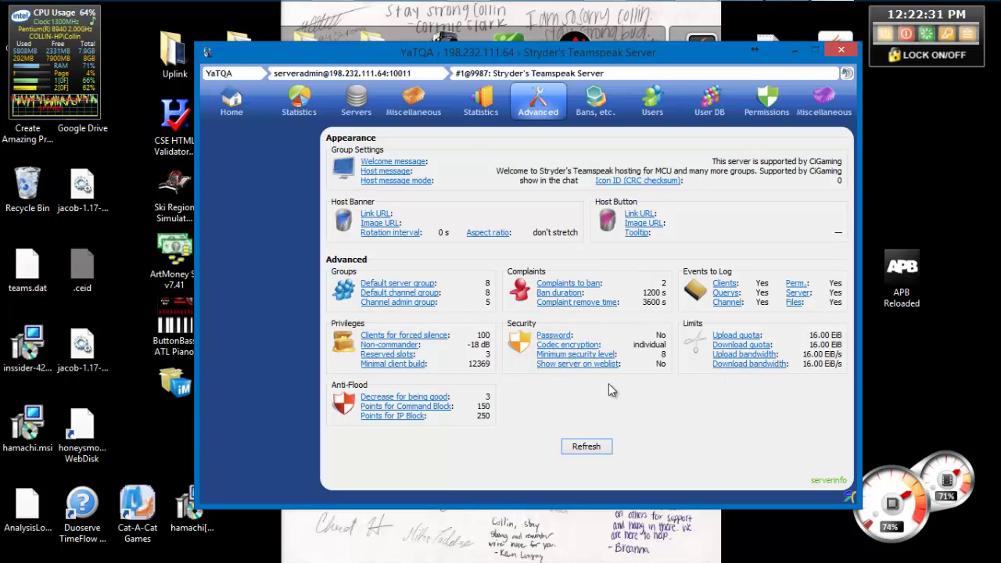
left_click(576, 344)
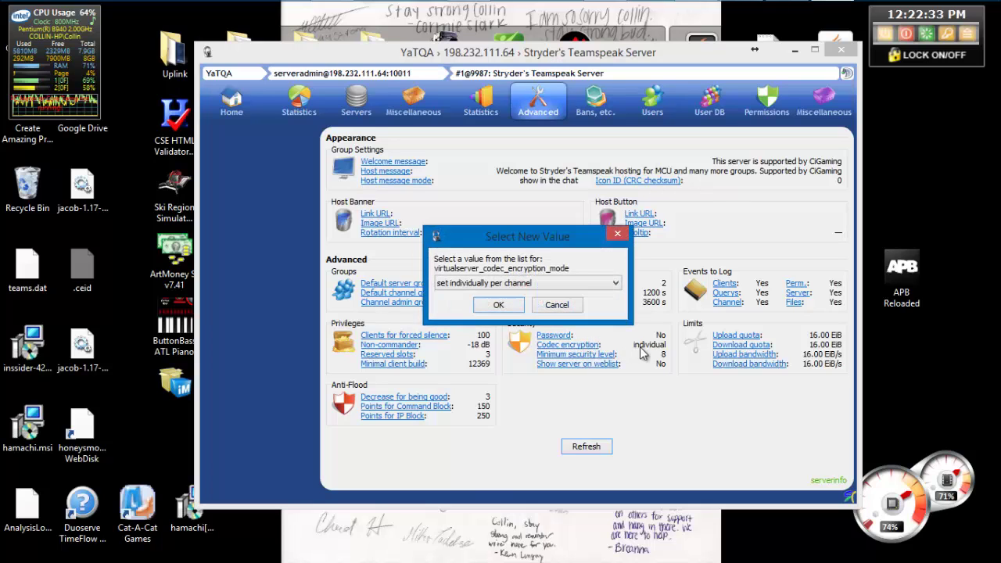
left_click(567, 286)
left_click(603, 291)
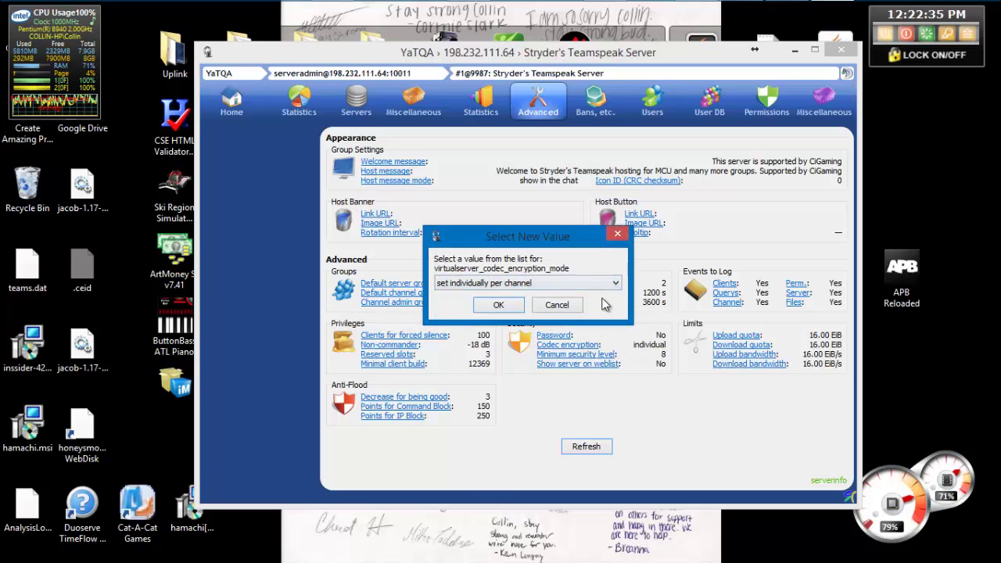
left_click(576, 306)
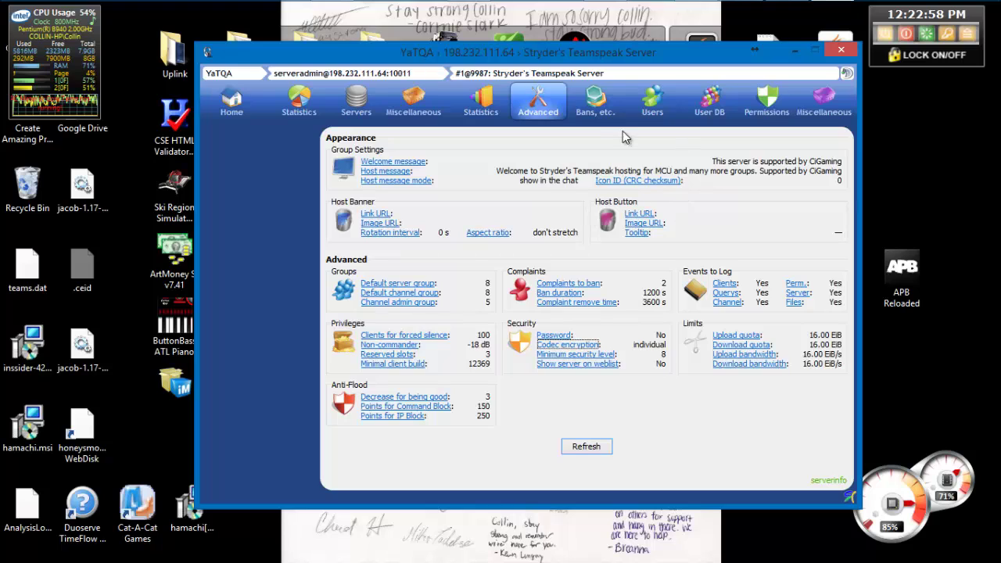
Check the ban and complaint lists, refresh the complaints and select the one against iOS_Client.
left_click(598, 110)
left_click(276, 174)
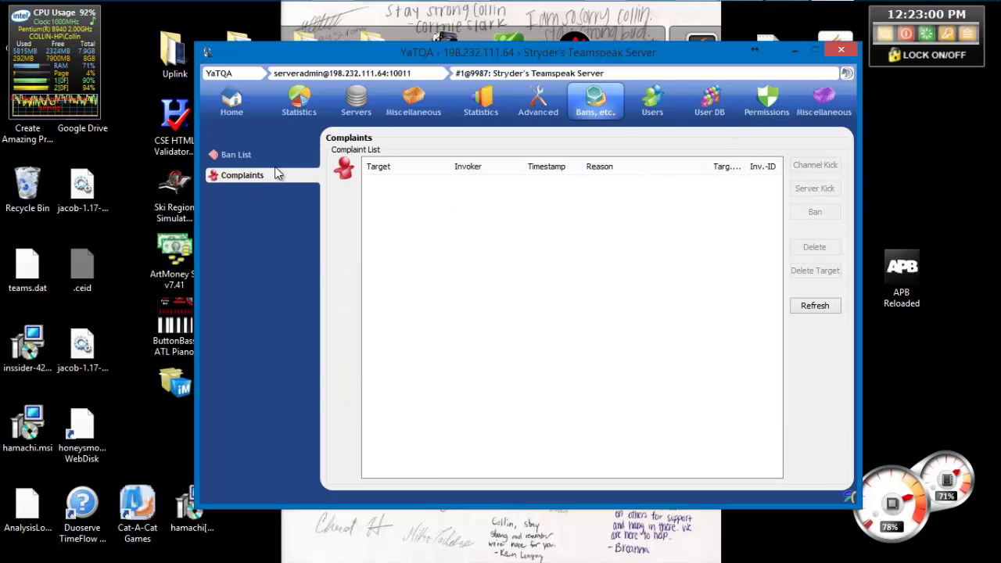
left_click(269, 157)
left_click(274, 173)
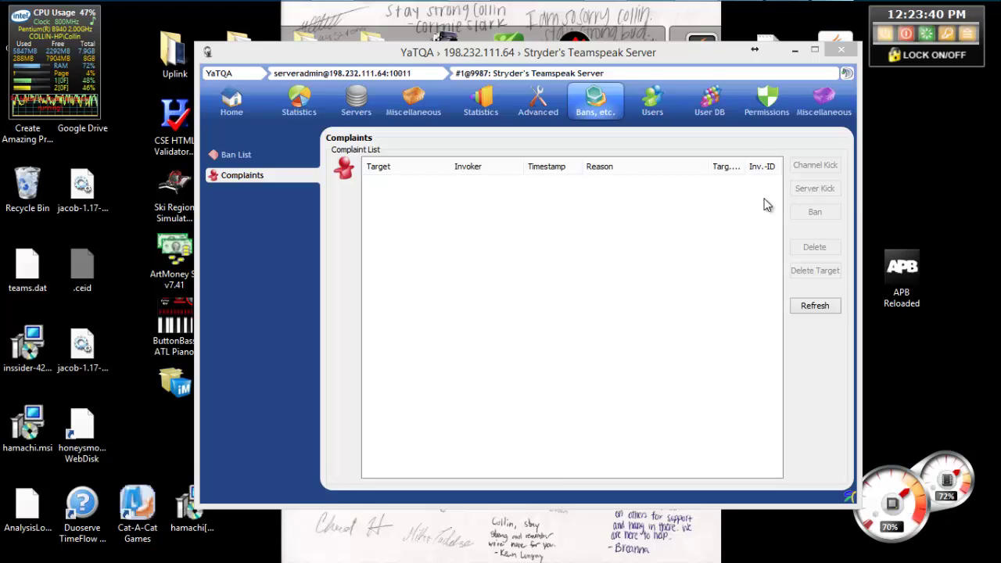
left_click(815, 306)
left_click(535, 182)
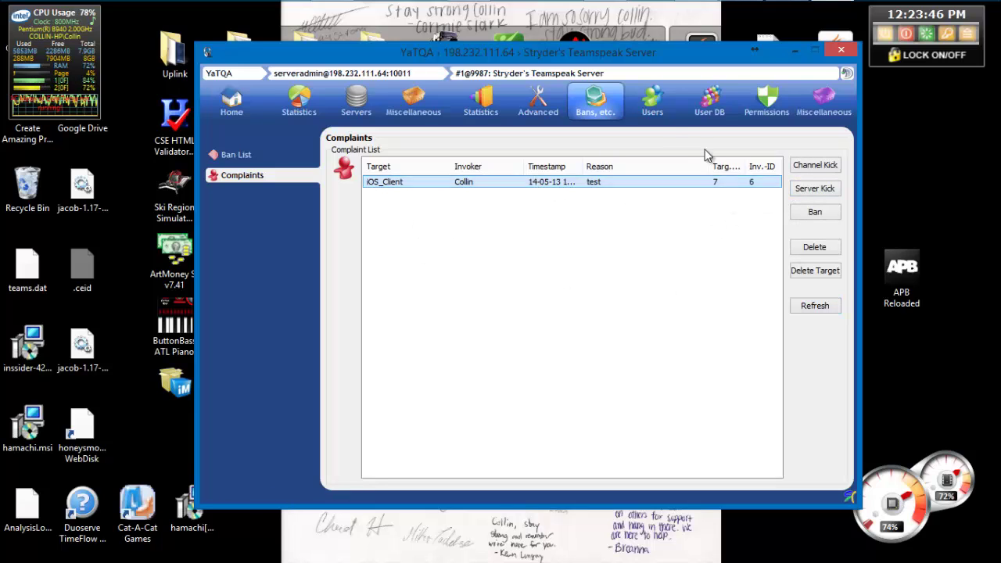
left_click(815, 212)
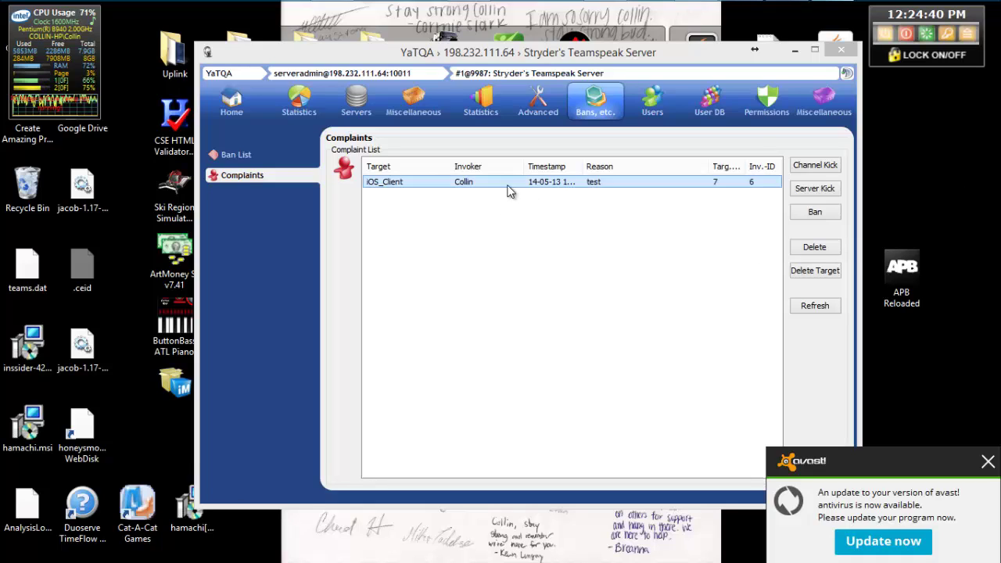
Dismiss the antivirus update notice and examine iOS_Client's user details and available kick and ban actions.
left_click(652, 114)
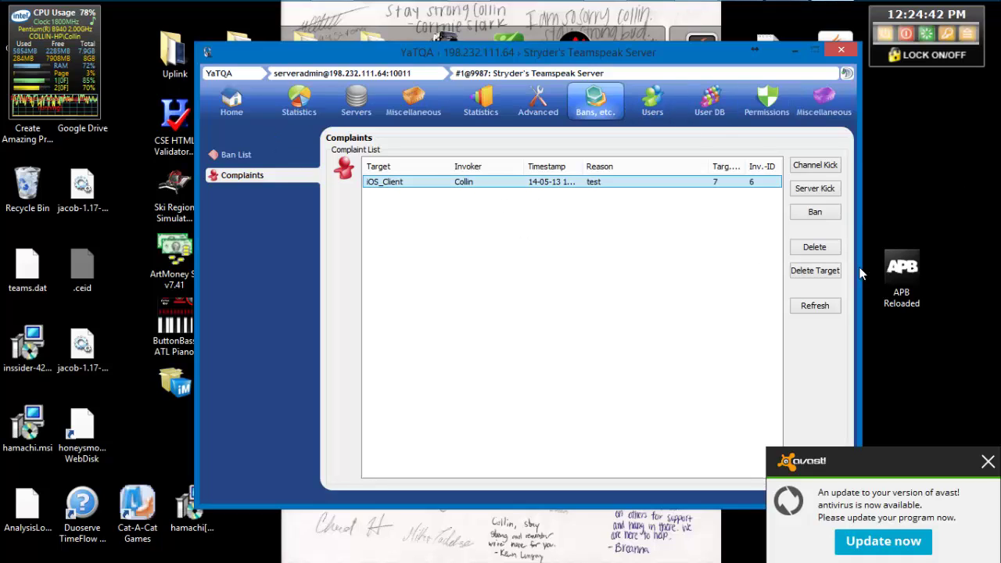
left_click(988, 463)
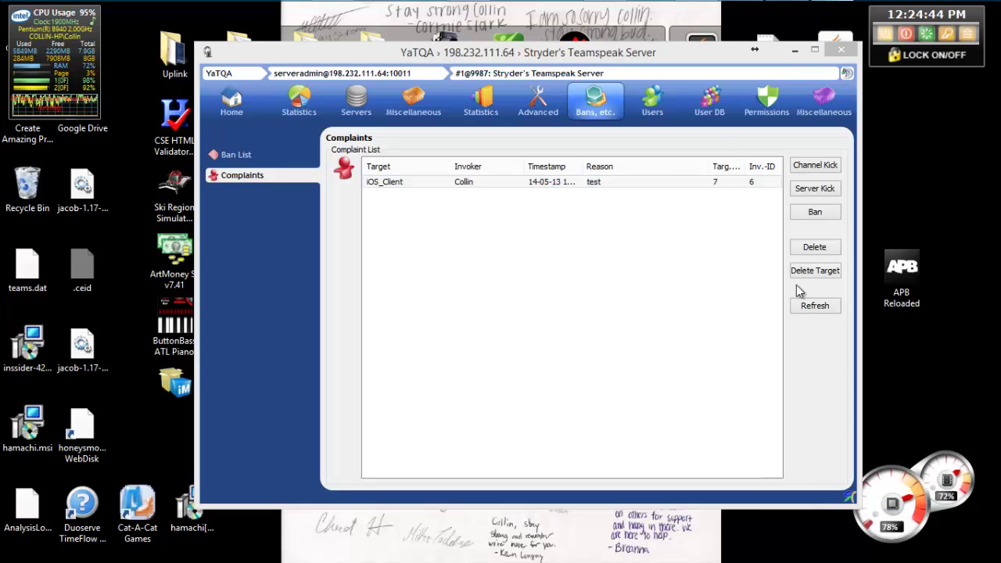
left_click(645, 100)
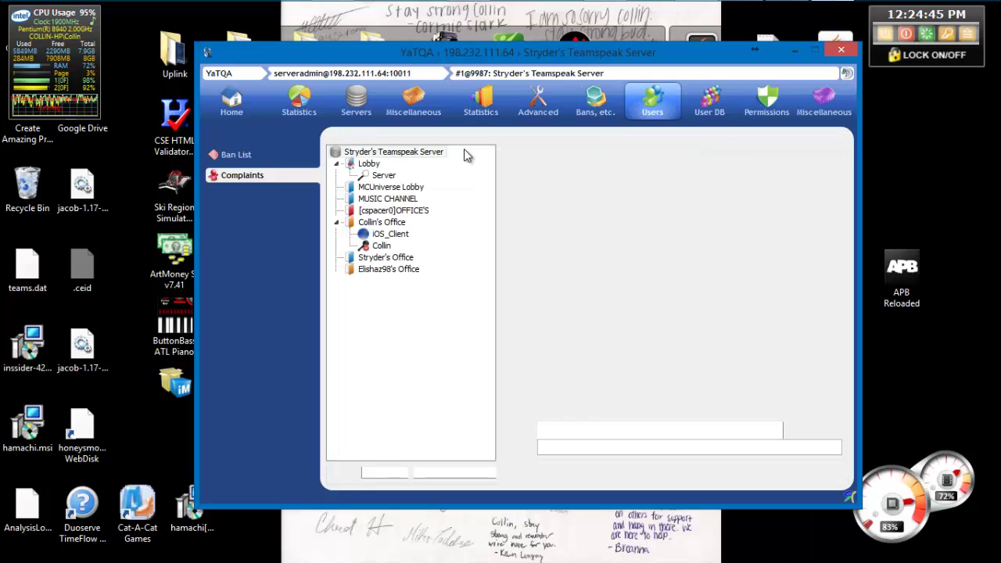
left_click(382, 235)
right_click(440, 273)
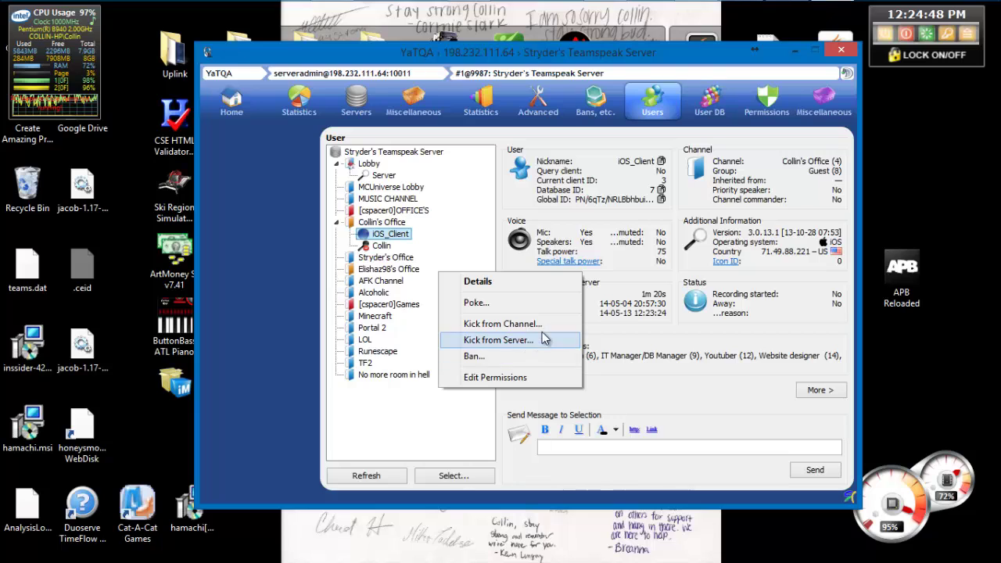
left_click(689, 400)
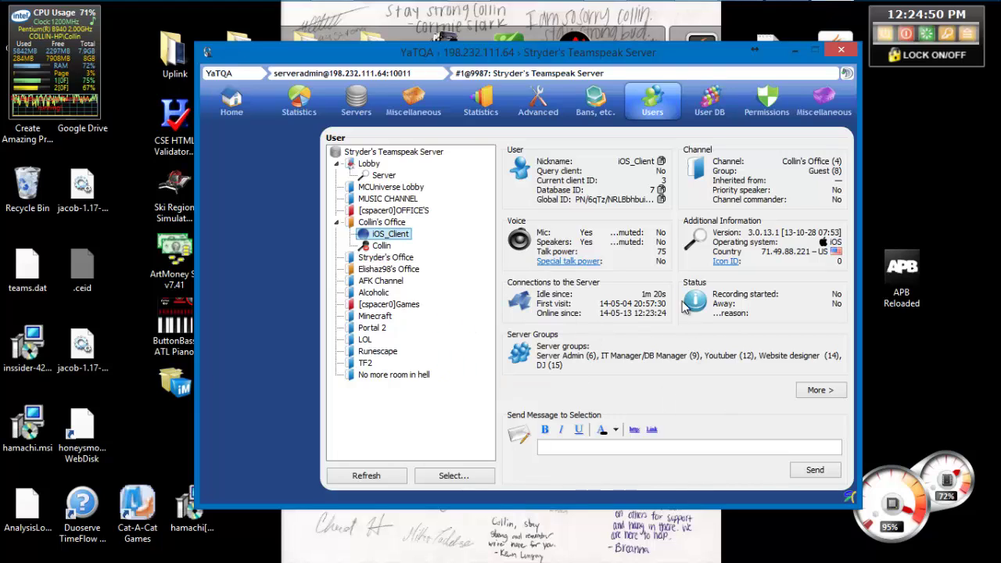
Kick iOS_Client from its channel through the complaint against it, giving "adsf" as the reason.
left_click(595, 100)
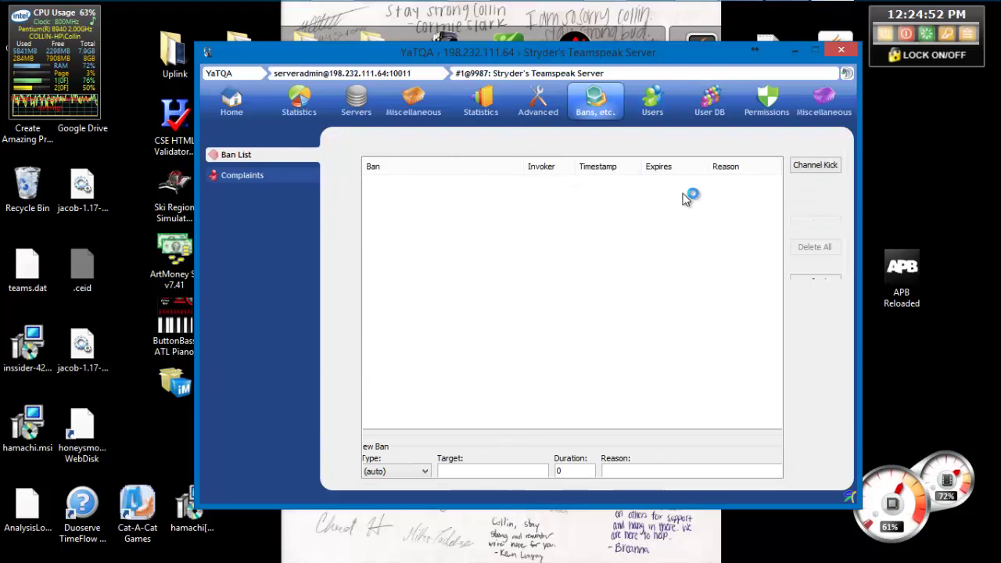
left_click(242, 175)
left_click(547, 182)
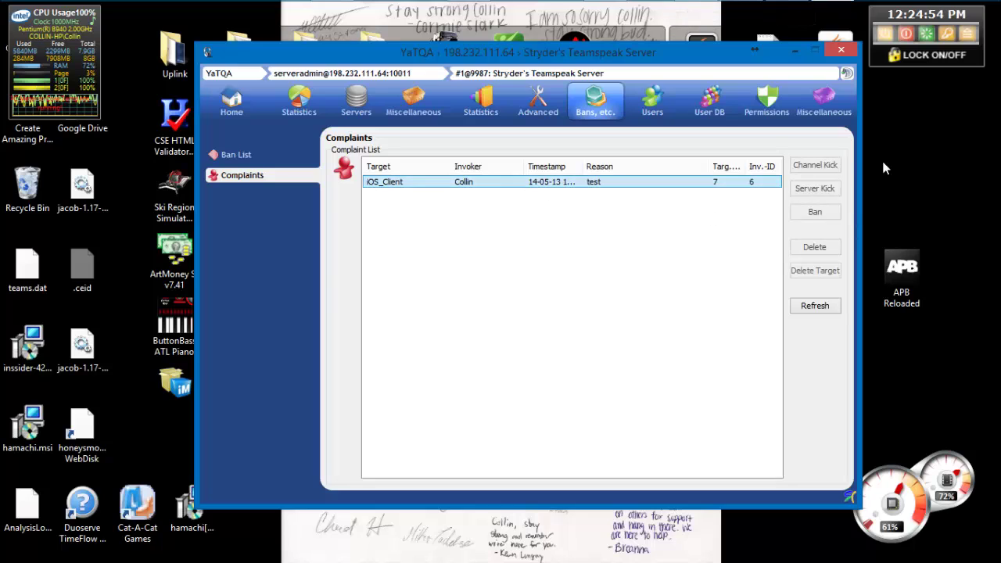
left_click(816, 167)
type("a")
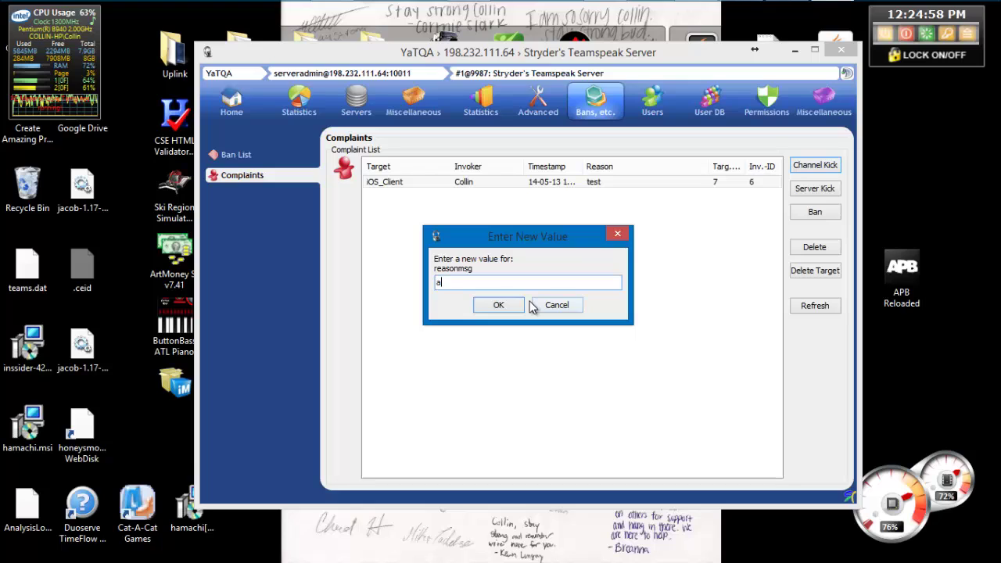
type("dsf")
left_click(510, 310)
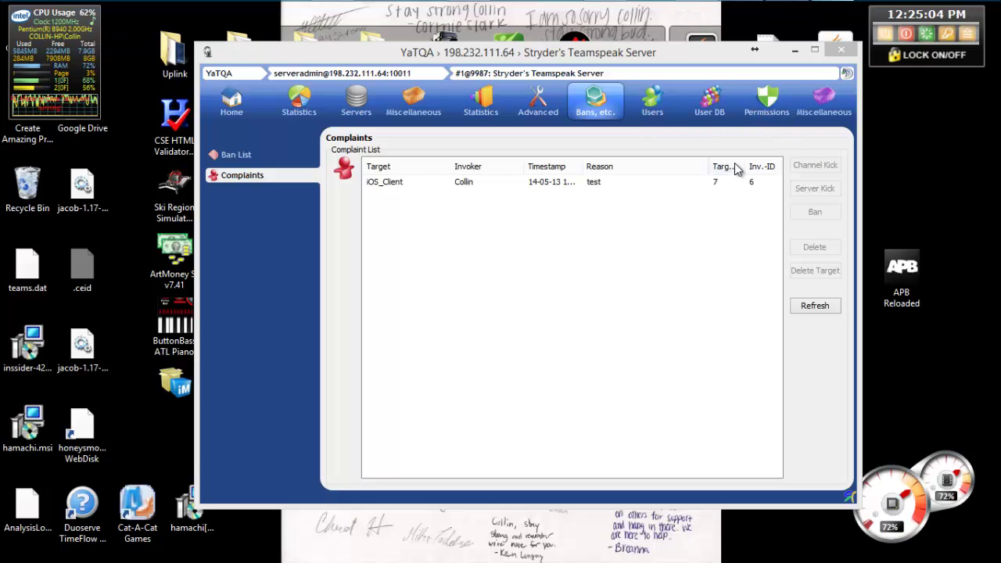
Try to ban iOS_Client from its entry in the complaint list.
left_click(677, 182)
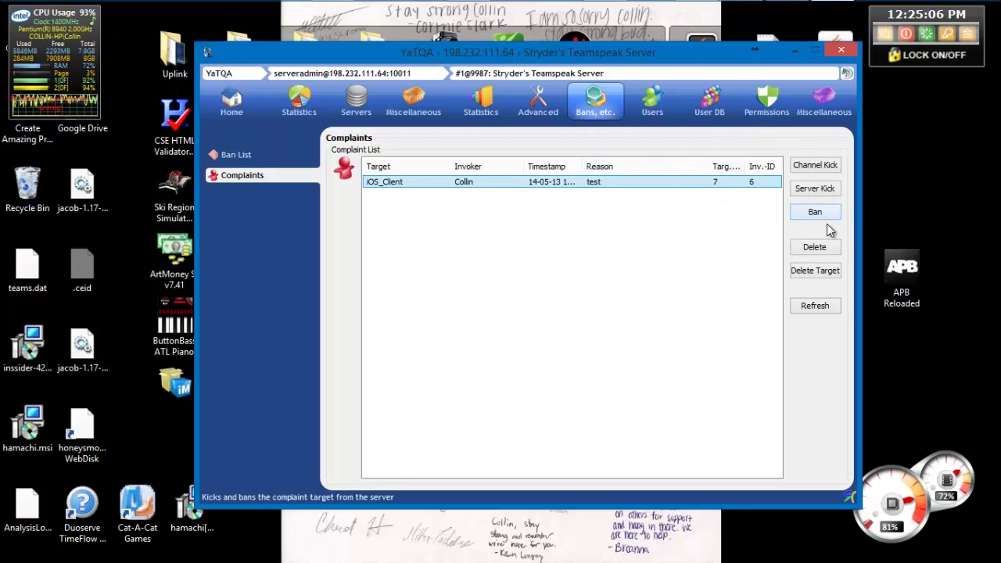
left_click(819, 214)
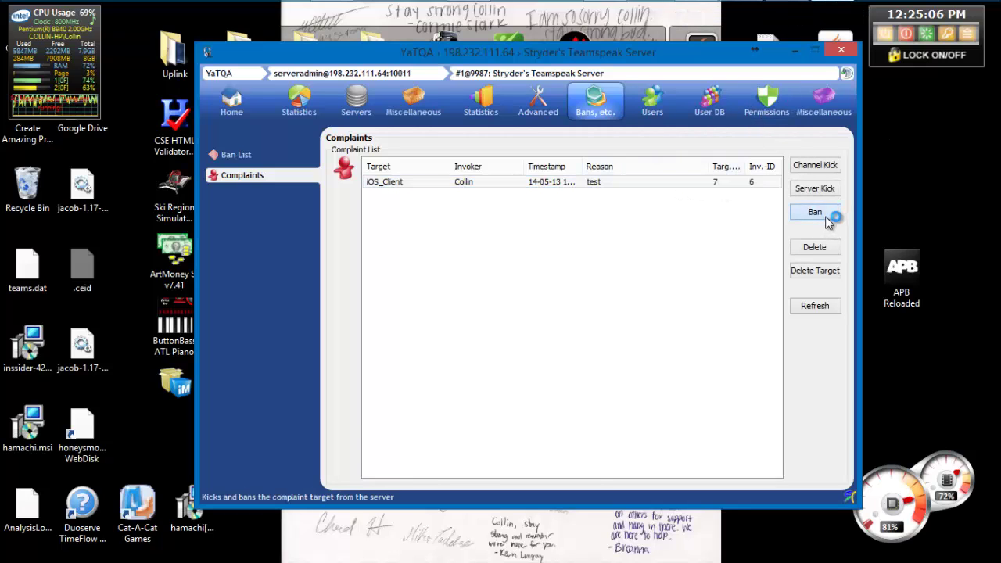
left_click(242, 174)
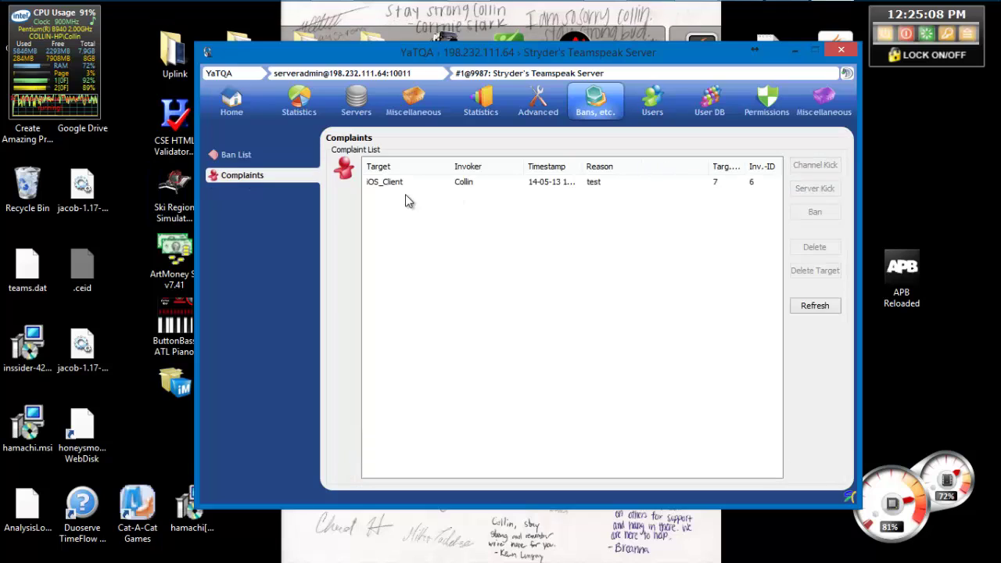
left_click(702, 186)
left_click(815, 212)
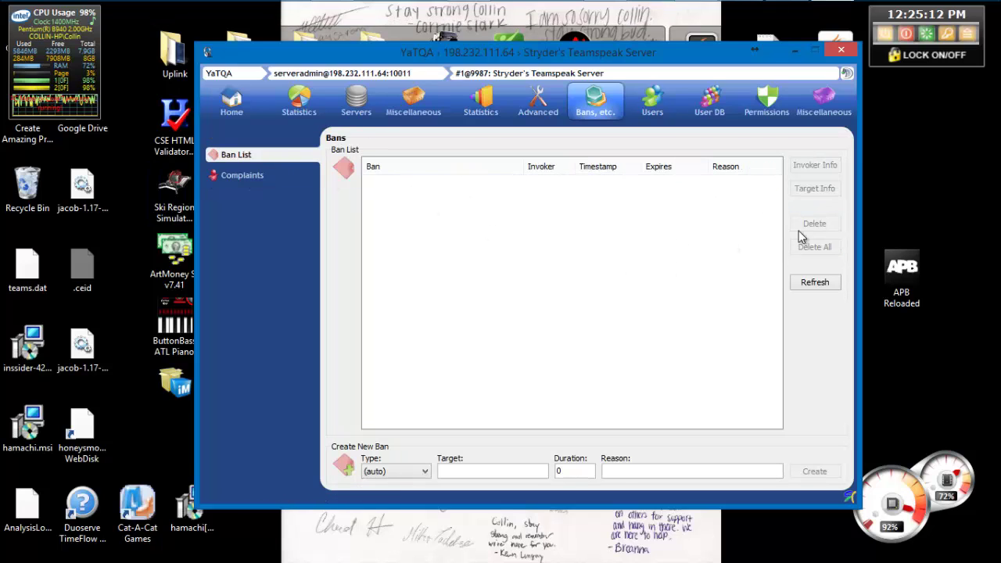
Try the Name ban type for a new ban and set the type back to (auto).
left_click(395, 471)
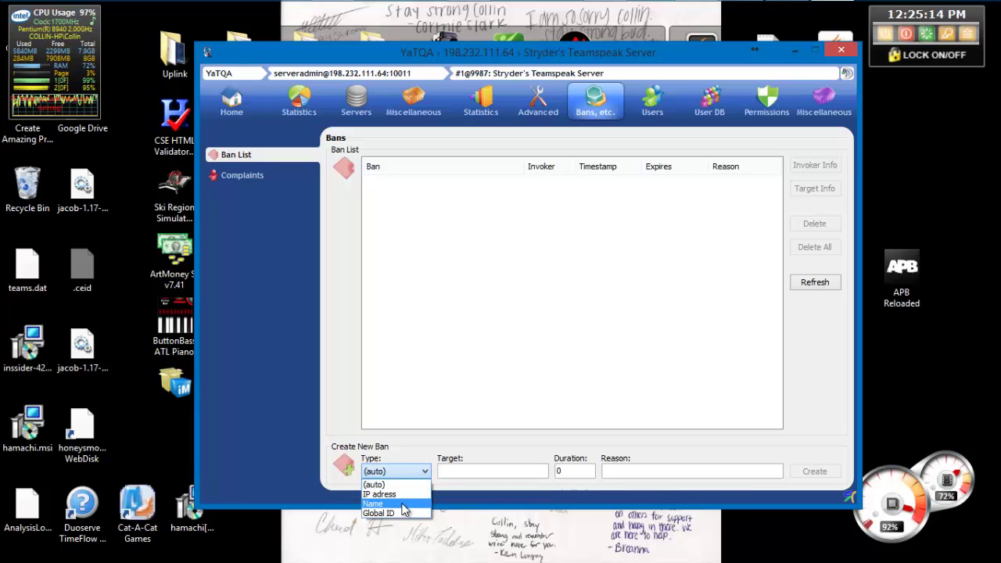
left_click(402, 504)
left_click(503, 470)
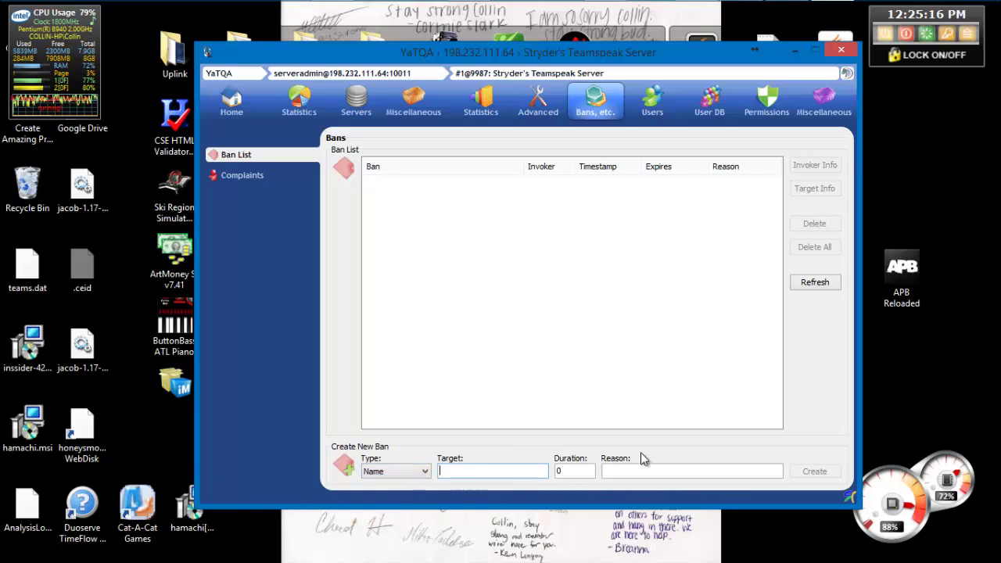
left_click(401, 471)
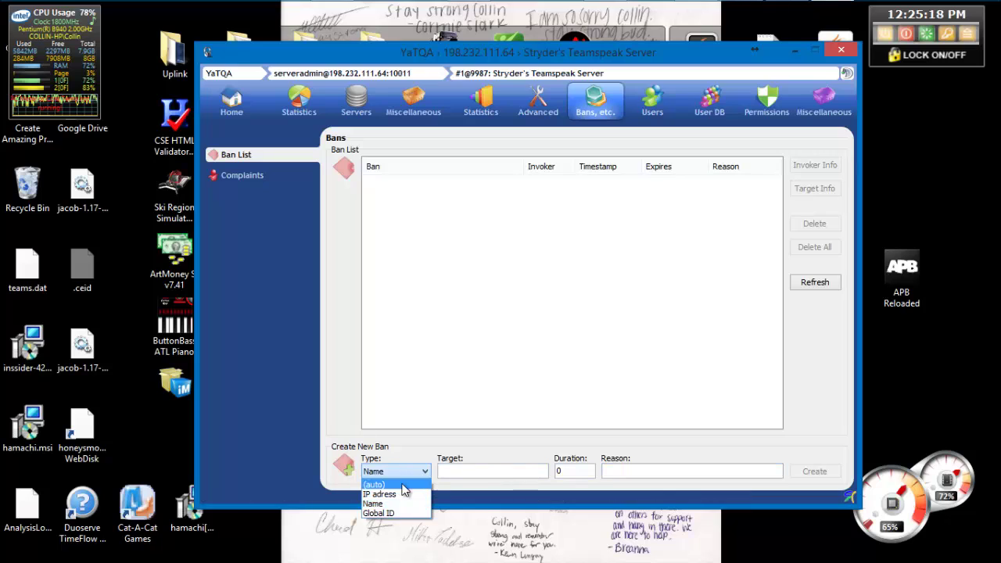
left_click(404, 486)
left_click(728, 472)
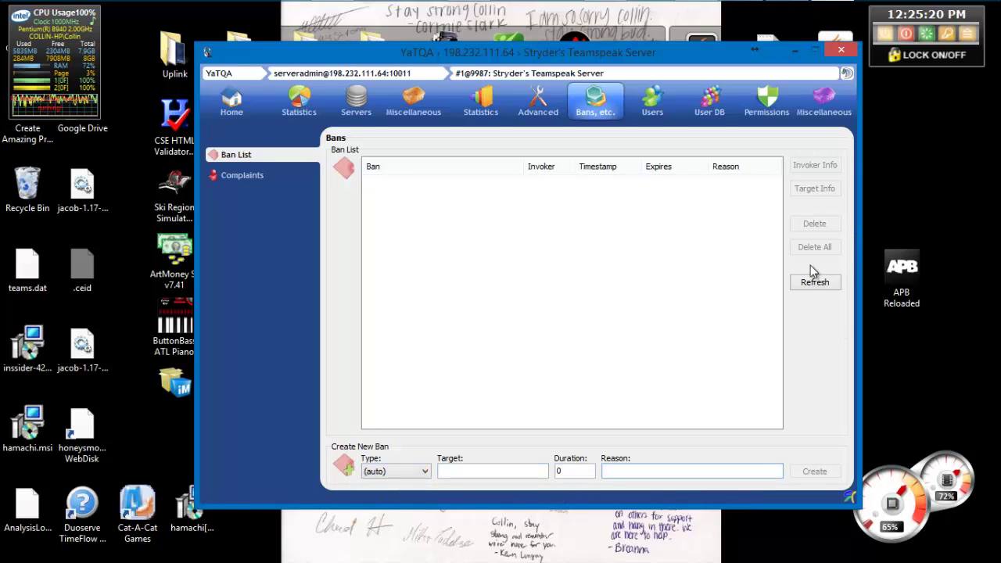
Delete the complaint against iOS_Client and return to the ban list.
left_click(243, 175)
left_click(582, 182)
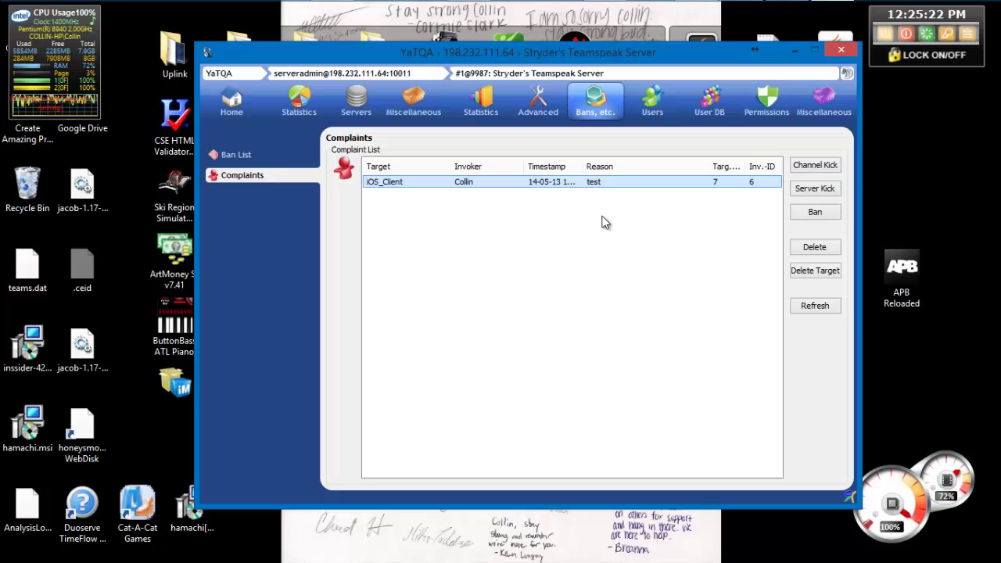
left_click(821, 255)
left_click(234, 155)
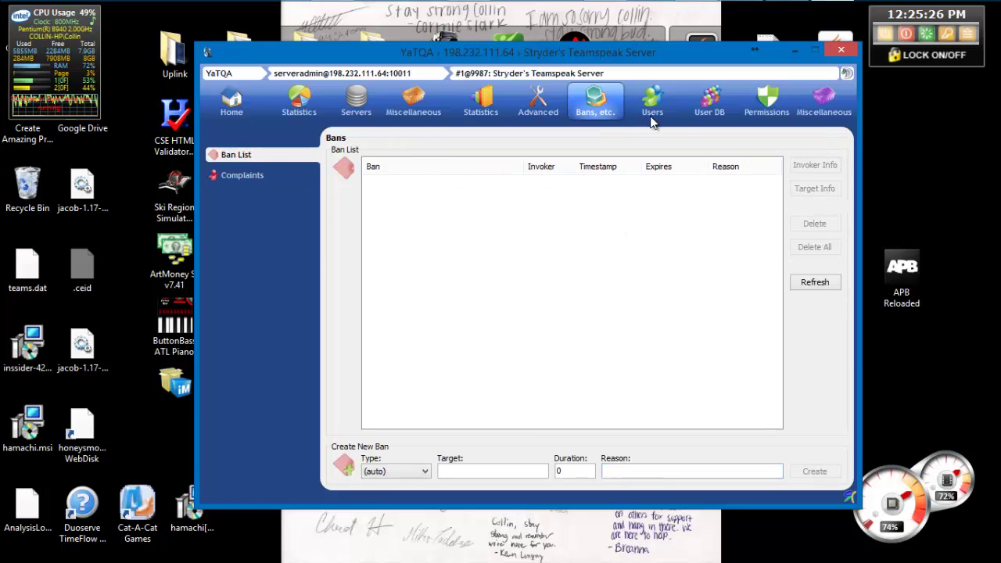
Examine the details of the Runescape channel, the office channels and the connected clients in the user tree.
left_click(653, 102)
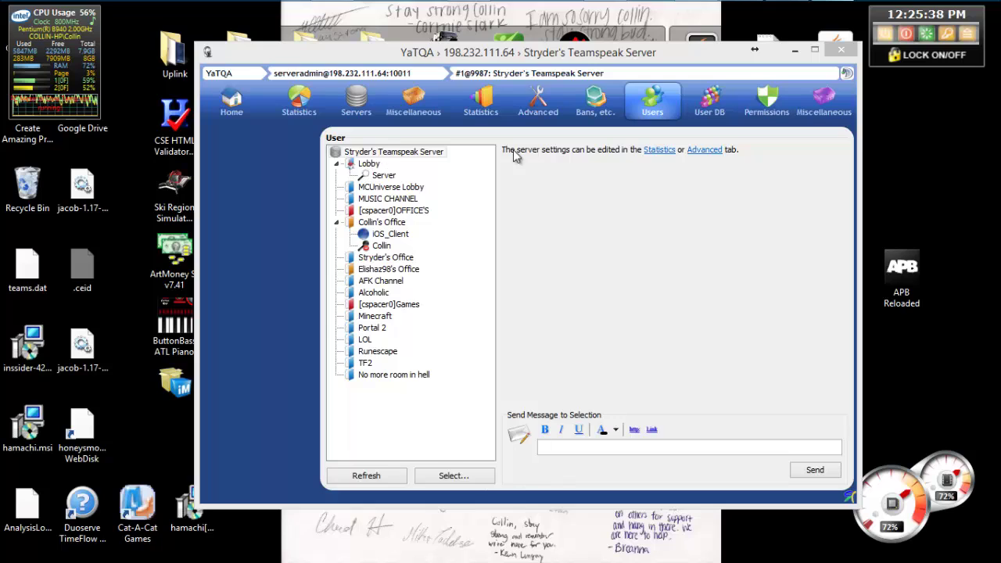
left_click(401, 377)
left_click(393, 353)
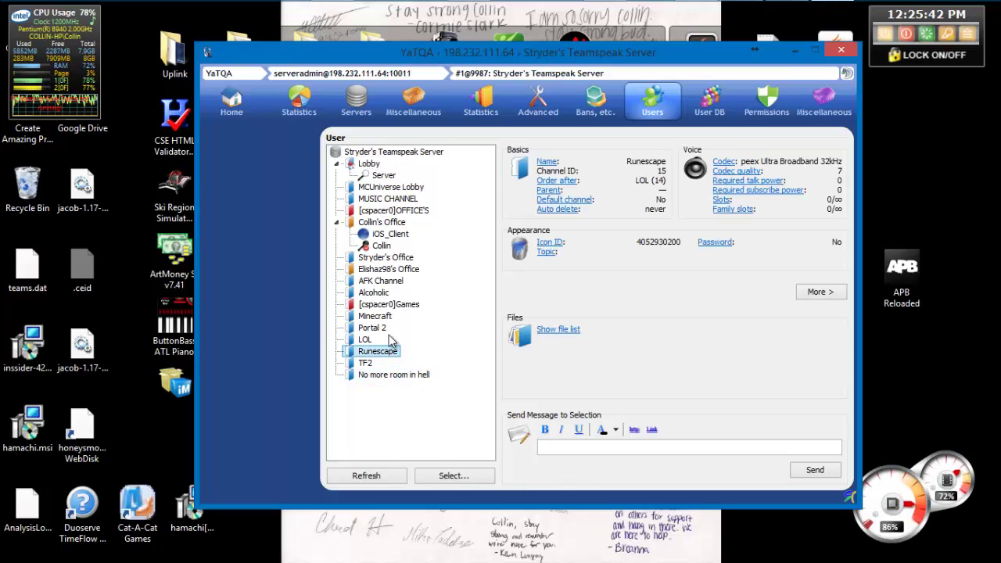
left_click(393, 271)
left_click(393, 258)
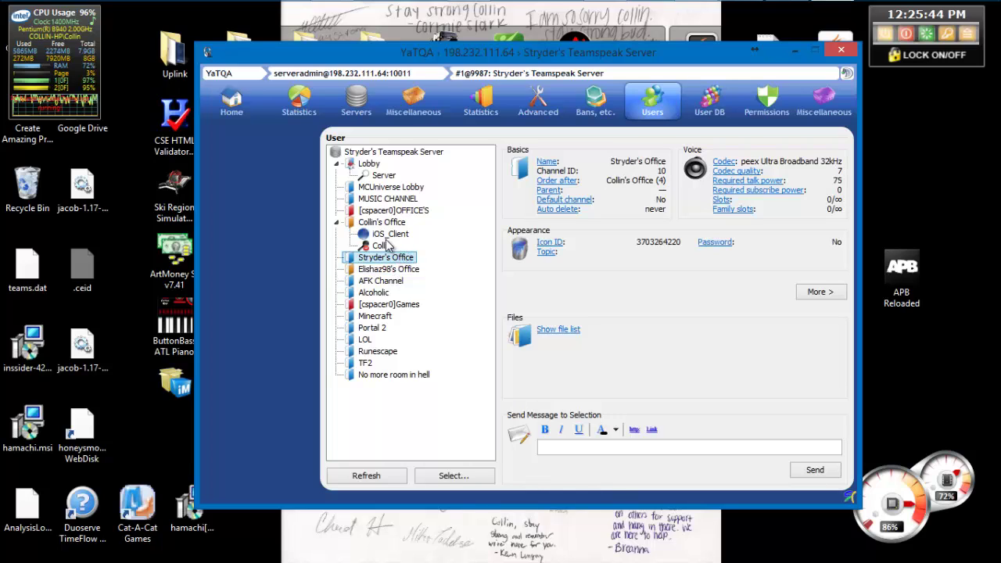
left_click(389, 233)
left_click(381, 246)
Refresh the user tree once and examine the details of each connected client, including iOS_Client and Server.
left_click(373, 474)
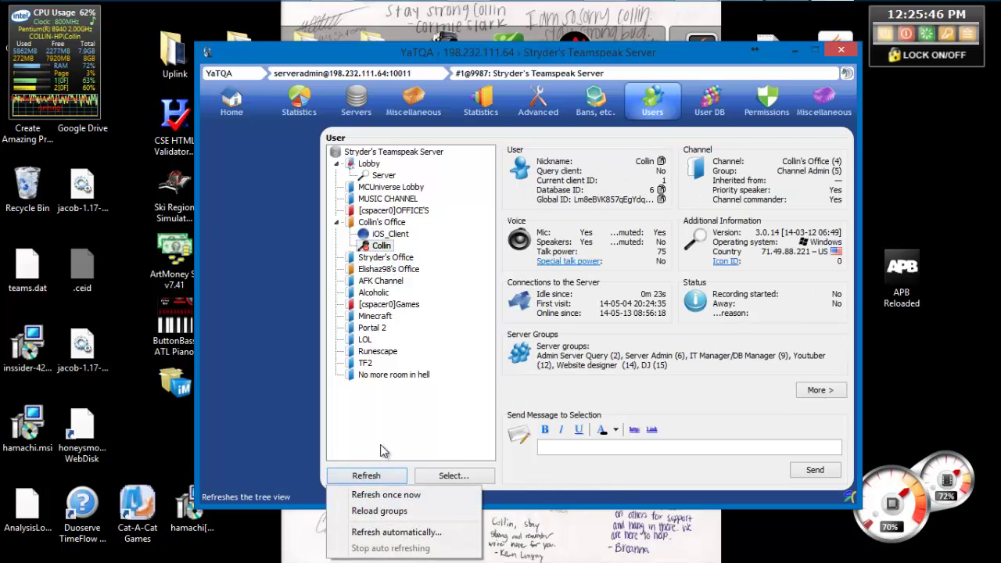
left_click(383, 496)
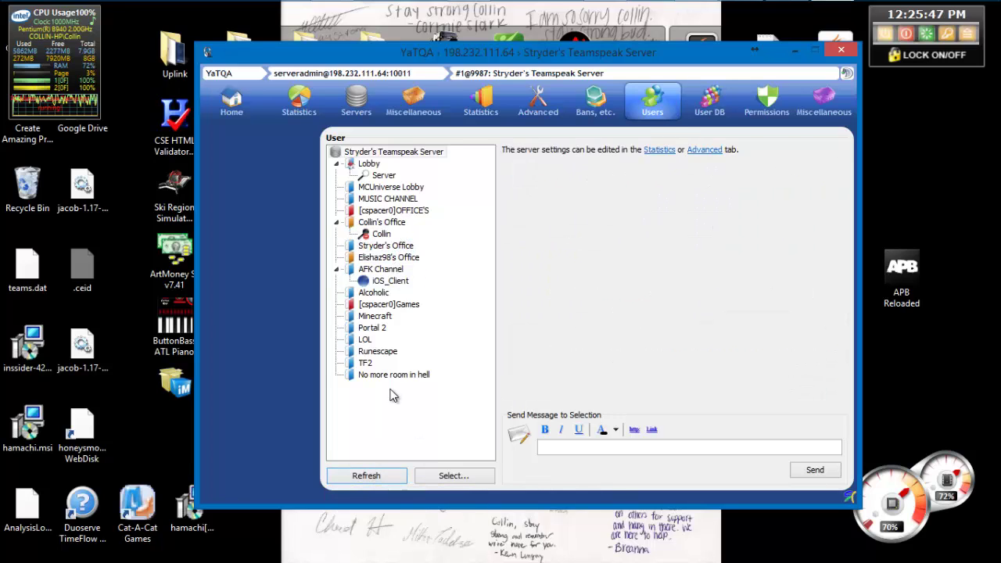
left_click(381, 235)
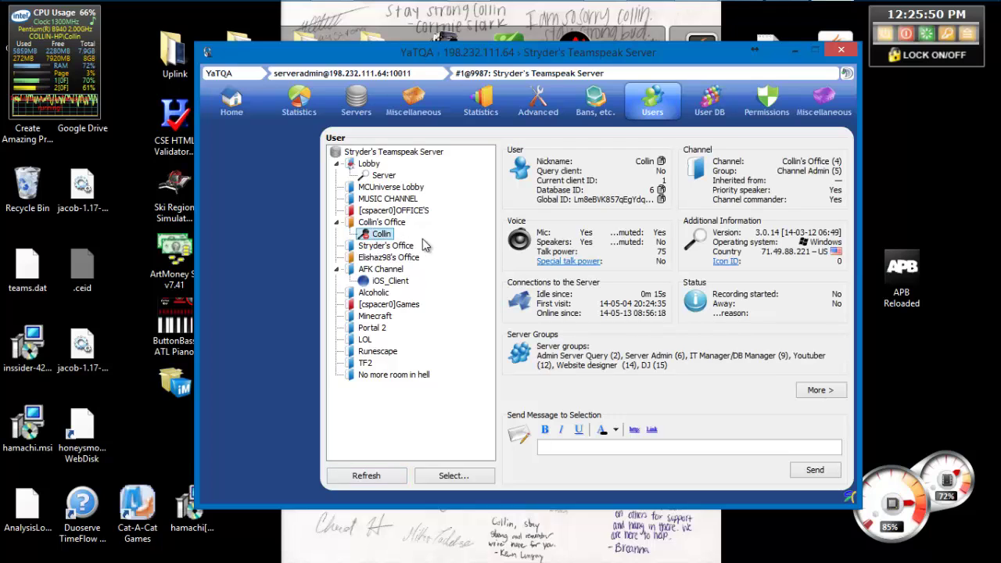
left_click(388, 282)
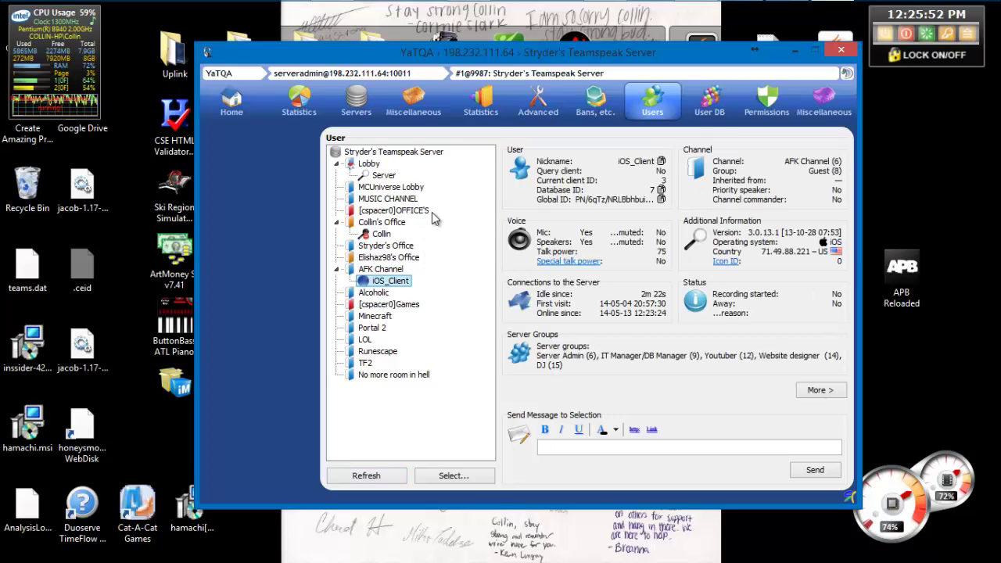
left_click(386, 176)
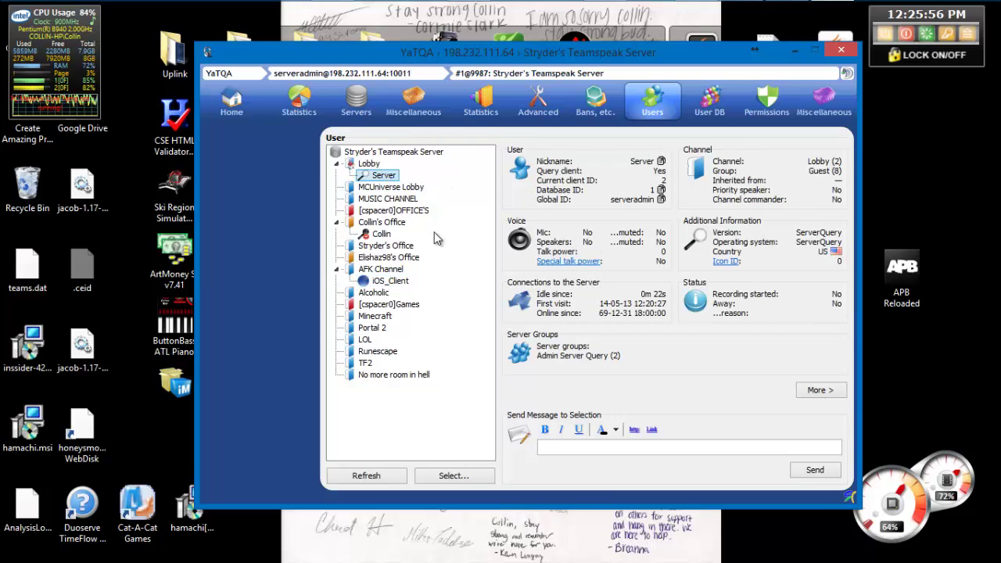
Review the application settings, including the nickname used when entering a virtual server, and close them.
left_click(232, 103)
left_click(213, 183)
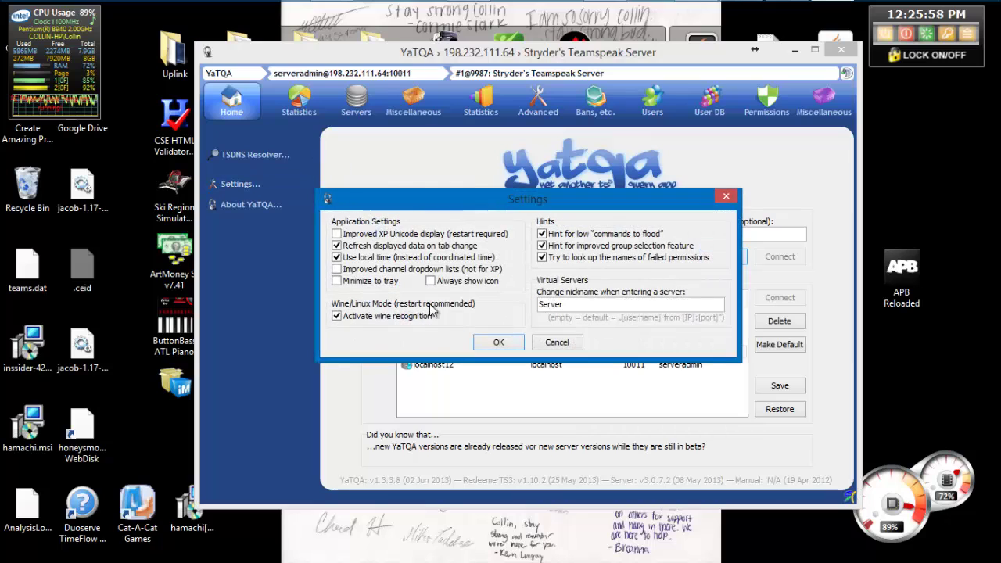
left_click(516, 340)
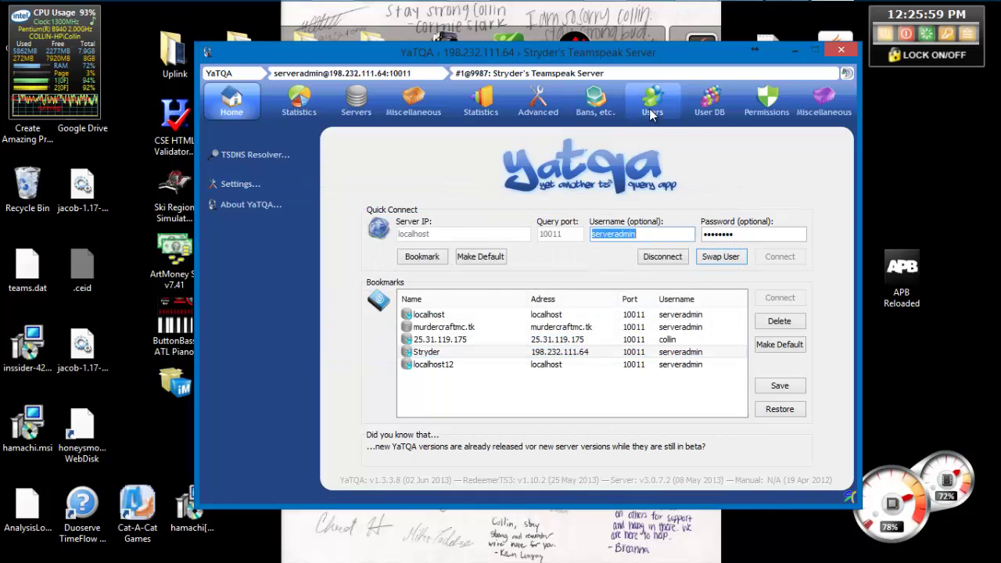
Open the full user details of the Server query client in the Lobby.
left_click(391, 176)
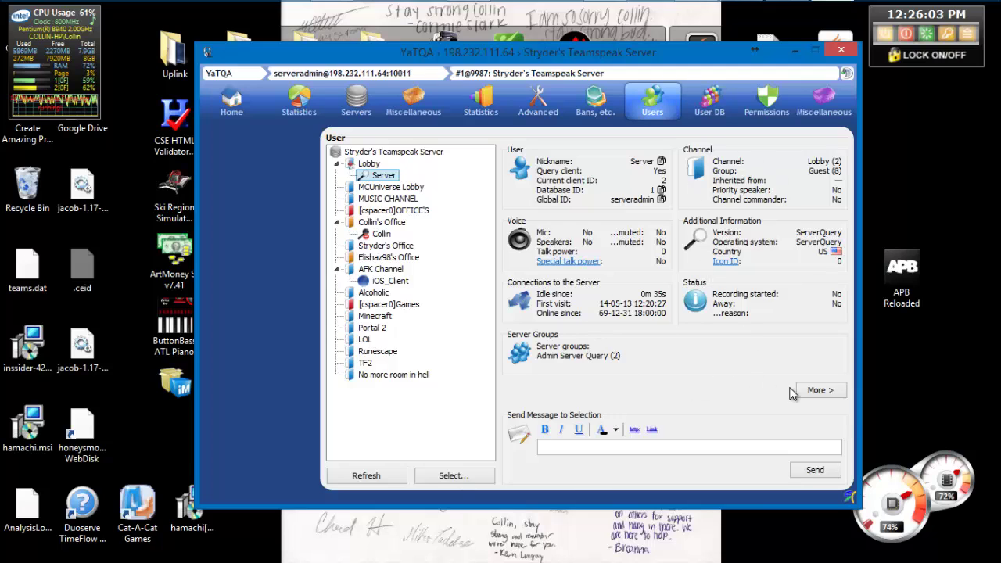
left_click(819, 389)
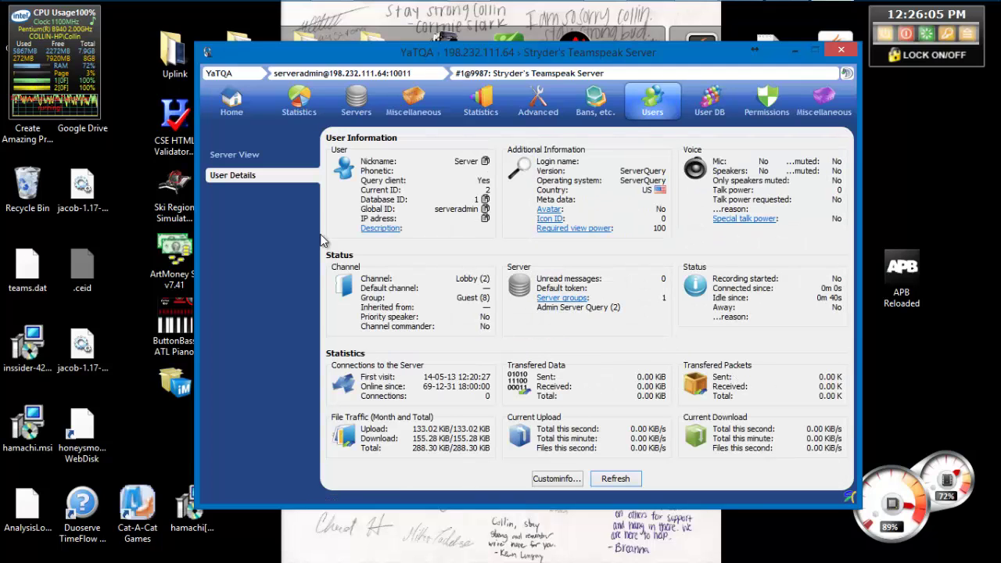
Open the full user details of the client connected in the office channel directly below the OFFICE'S spacer.
left_click(646, 104)
left_click(383, 234)
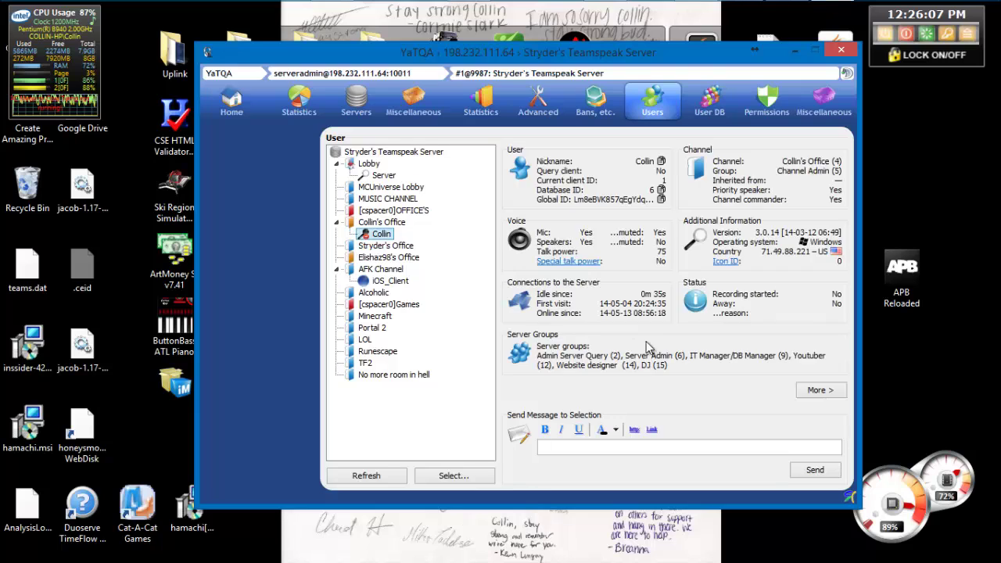
left_click(819, 388)
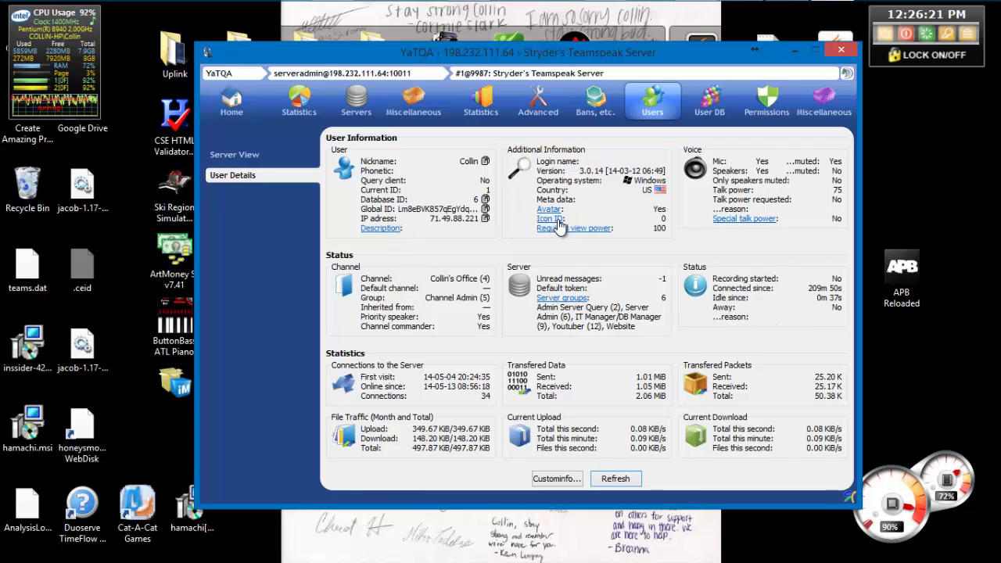
Try twice to grant special talk power to this client and dismiss the resulting dialog each time.
left_click(743, 219)
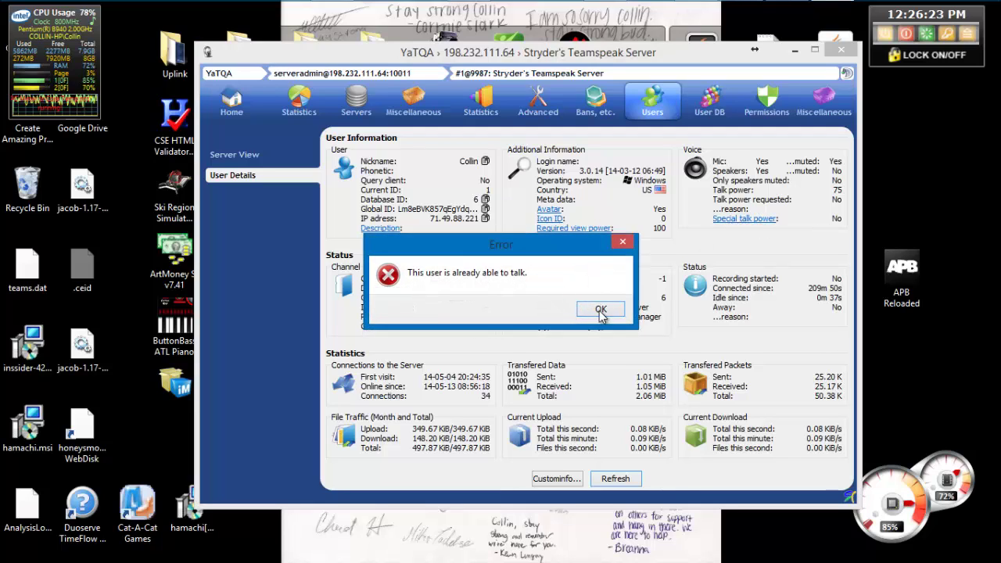
left_click(601, 310)
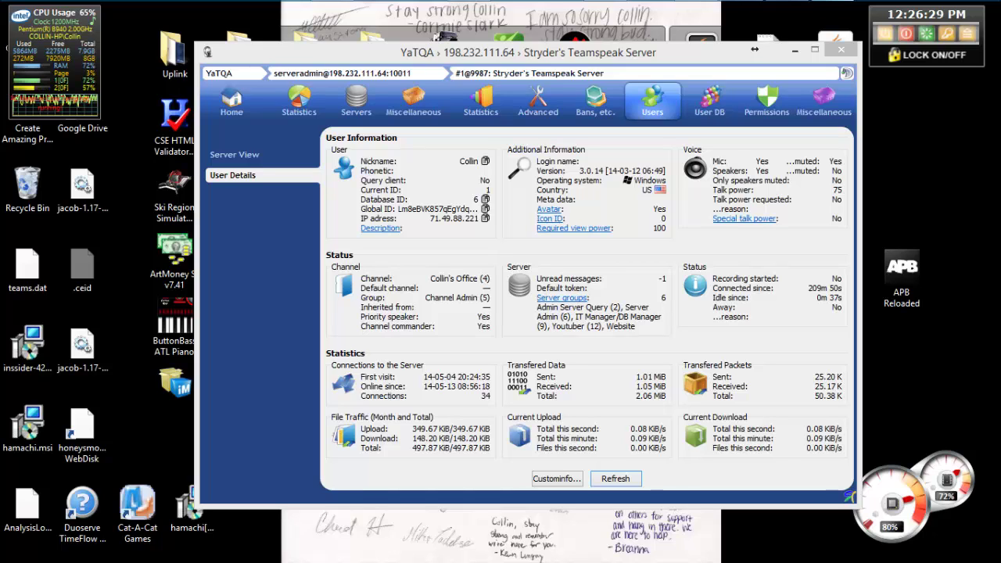
left_click(735, 220)
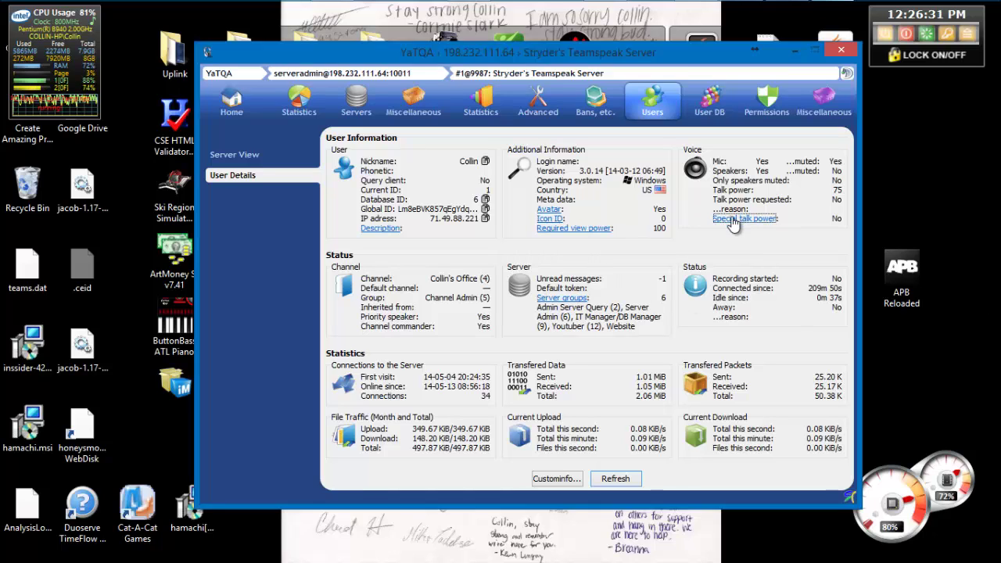
left_click(600, 310)
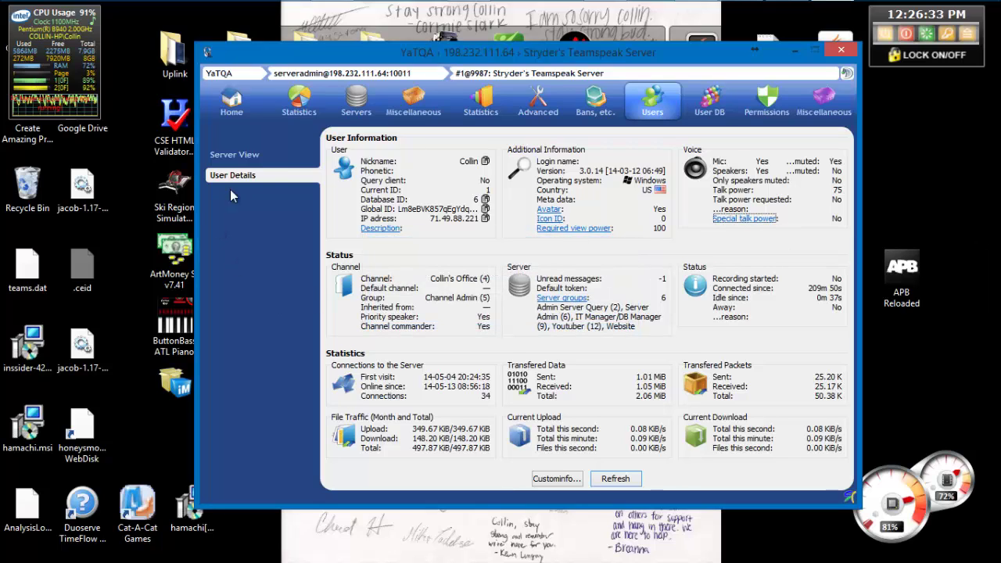
Reopen the same client's full details from the AFK Channel, grant it special talk power and revoke it again.
left_click(234, 154)
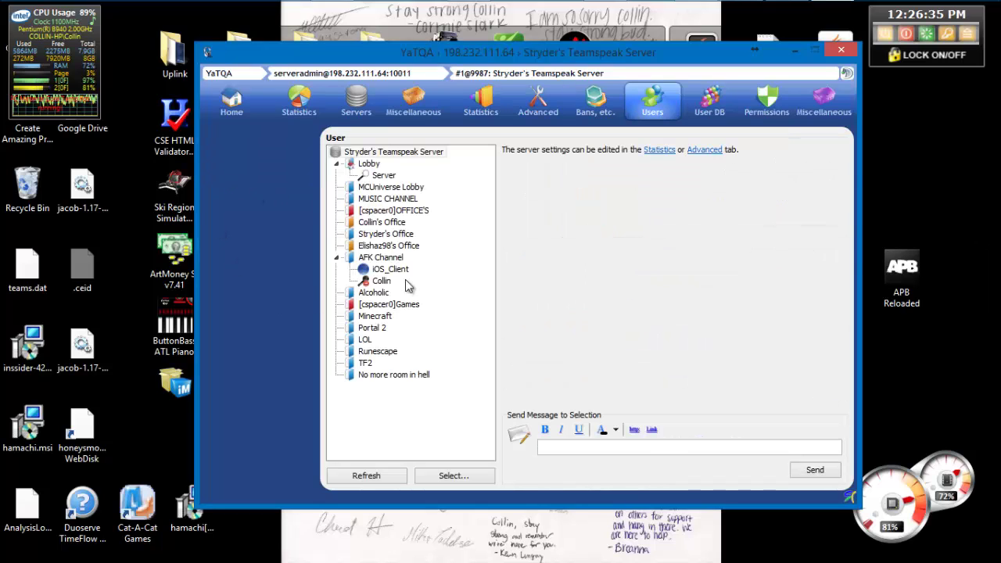
double_click(383, 282)
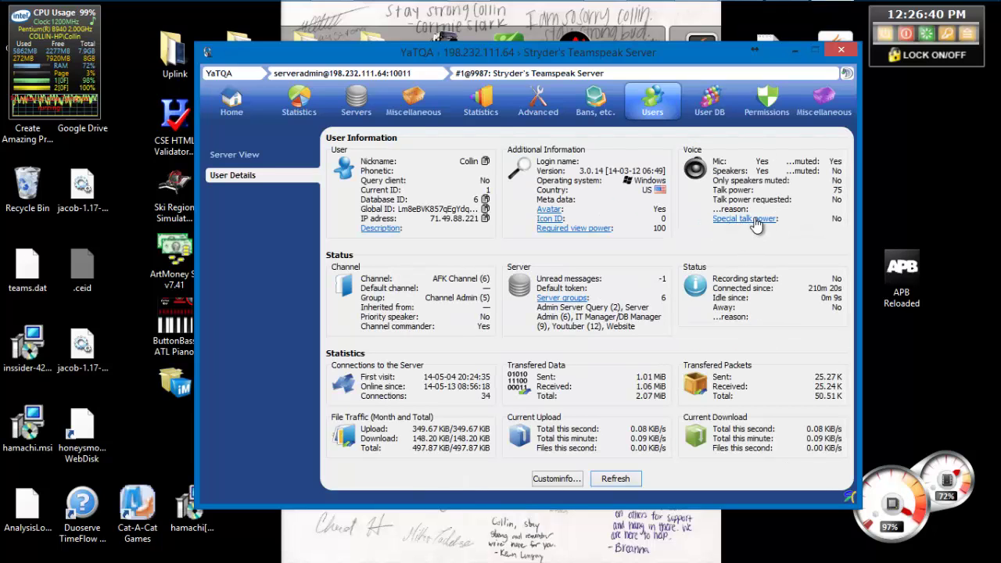
left_click(752, 220)
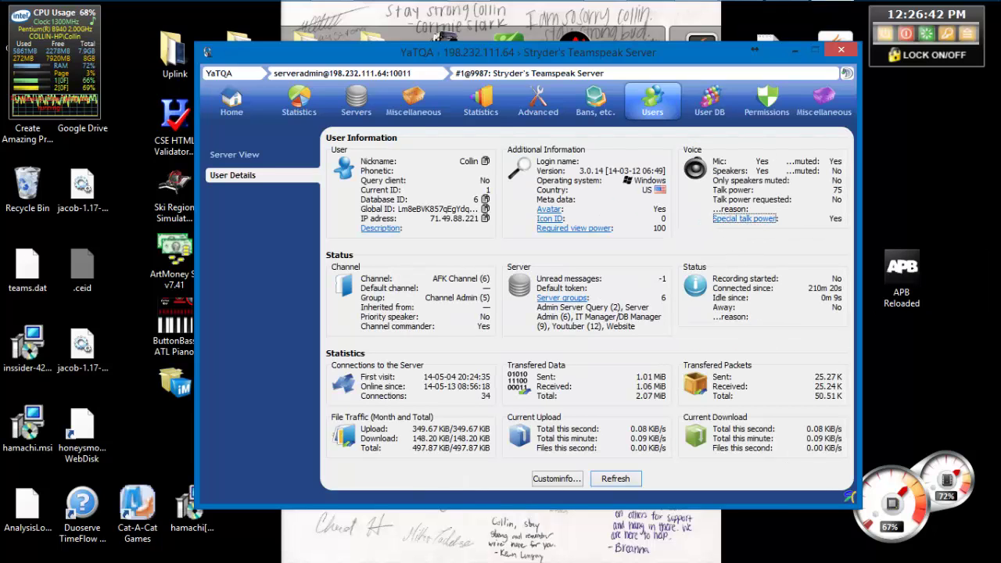
left_click(747, 219)
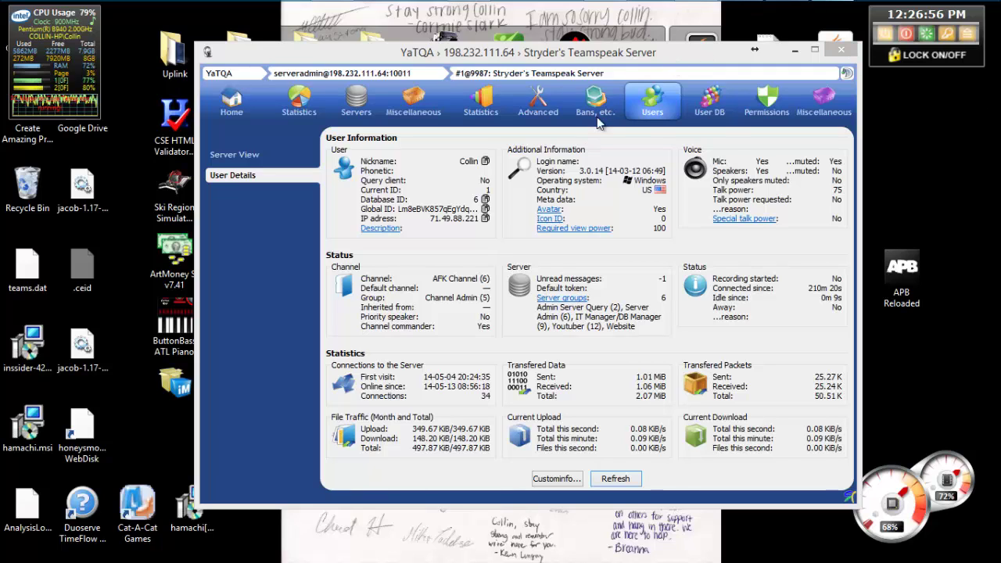
Open the database of all users who have visited the virtual server and look over the list.
left_click(709, 102)
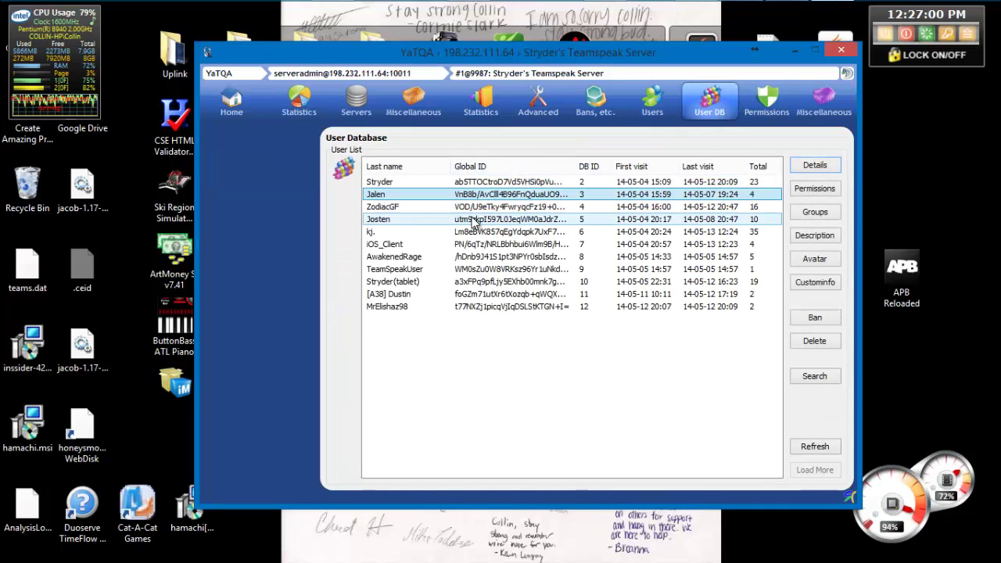
left_click(551, 294)
left_click(618, 364)
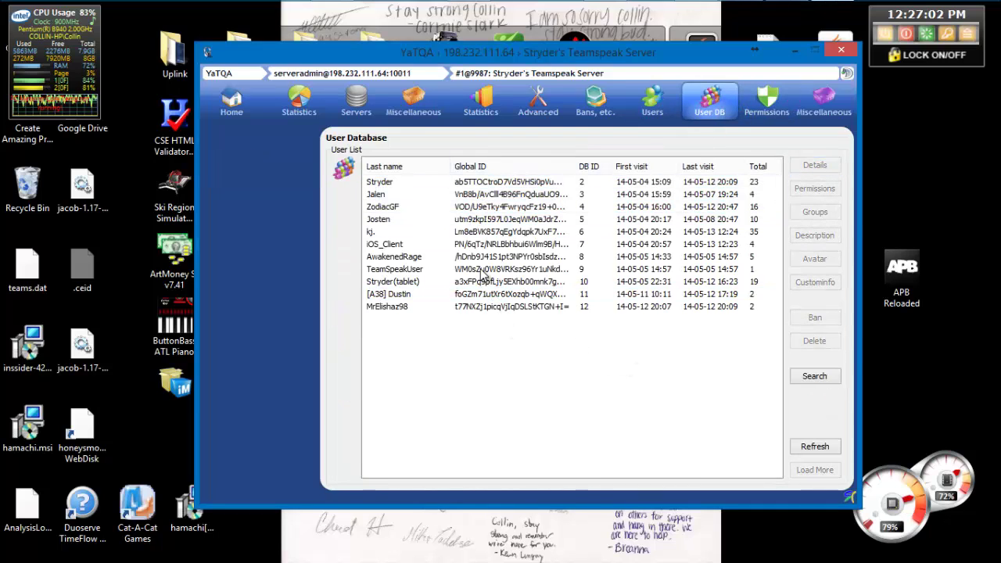
mouse_move(614, 365)
left_mouse_down()
mouse_move(501, 195)
mouse_move(472, 188)
mouse_move(632, 362)
left_mouse_up()
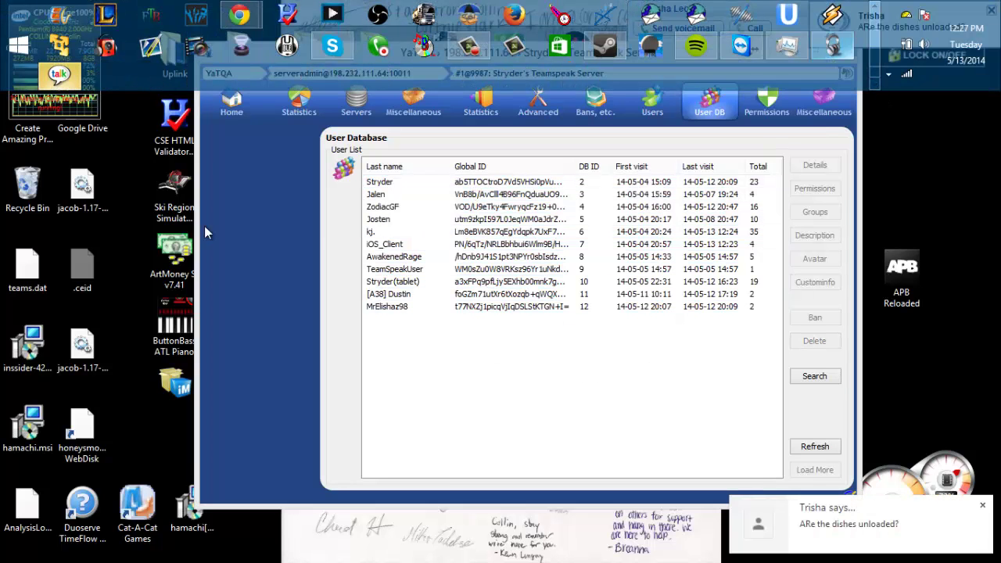
Switch to Google Talk to read the incoming message, close the chat window and dismiss its notification.
left_click(60, 76)
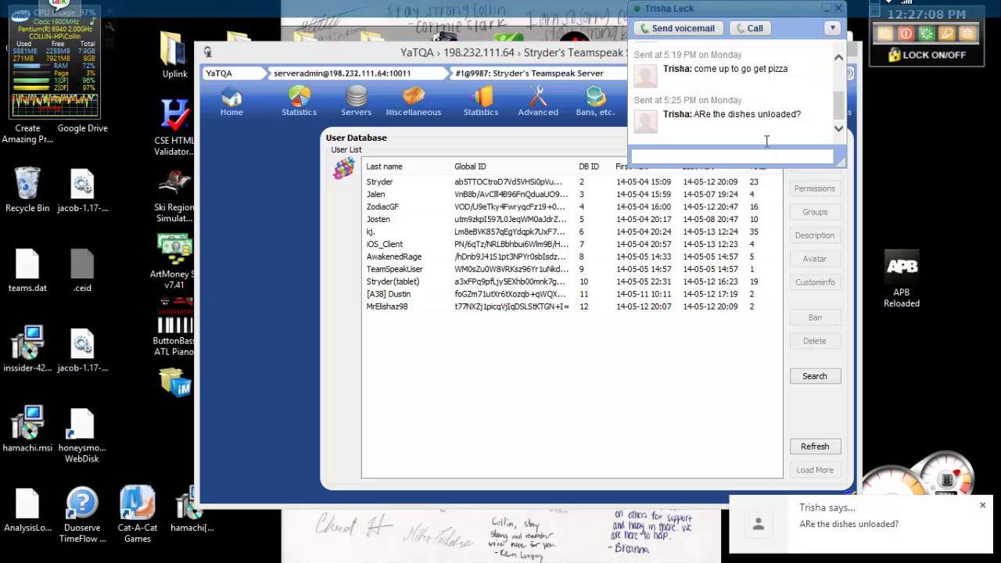
left_click(839, 9)
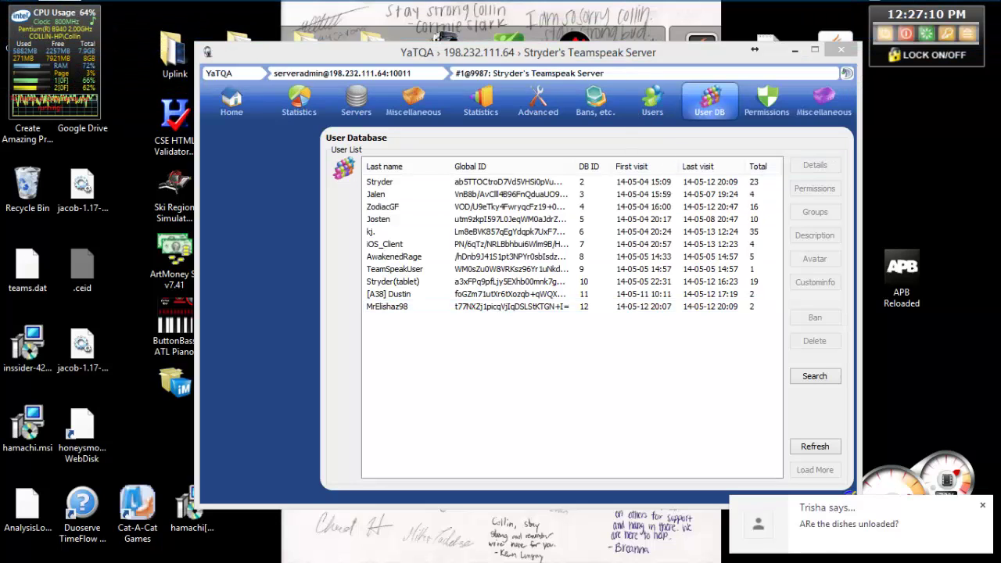
left_click(983, 506)
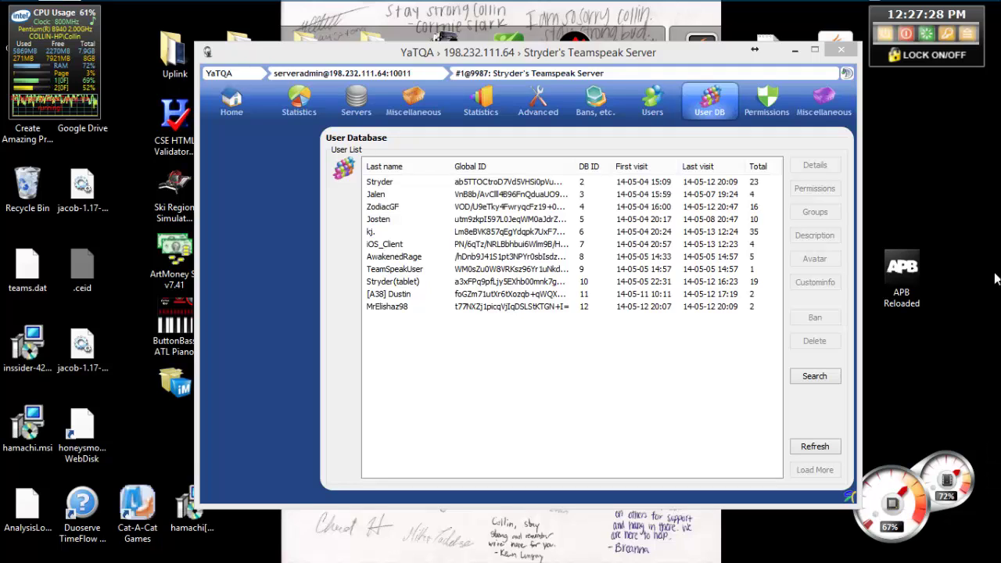
Look over the user database, check the list of virtual servers and return to the user with database ID 2.
left_click_drag(678, 382, 472, 186)
left_click(596, 338)
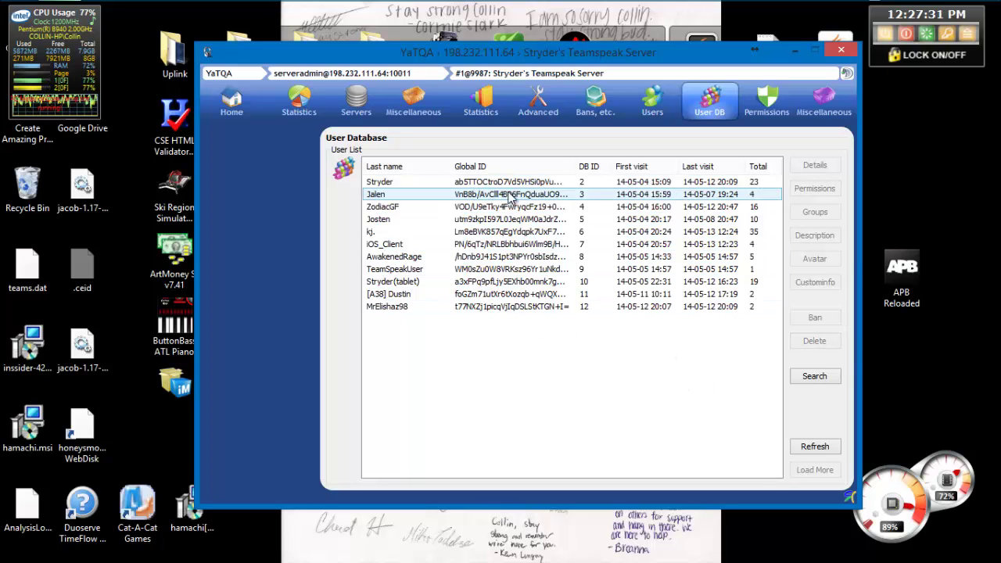
left_click(591, 186)
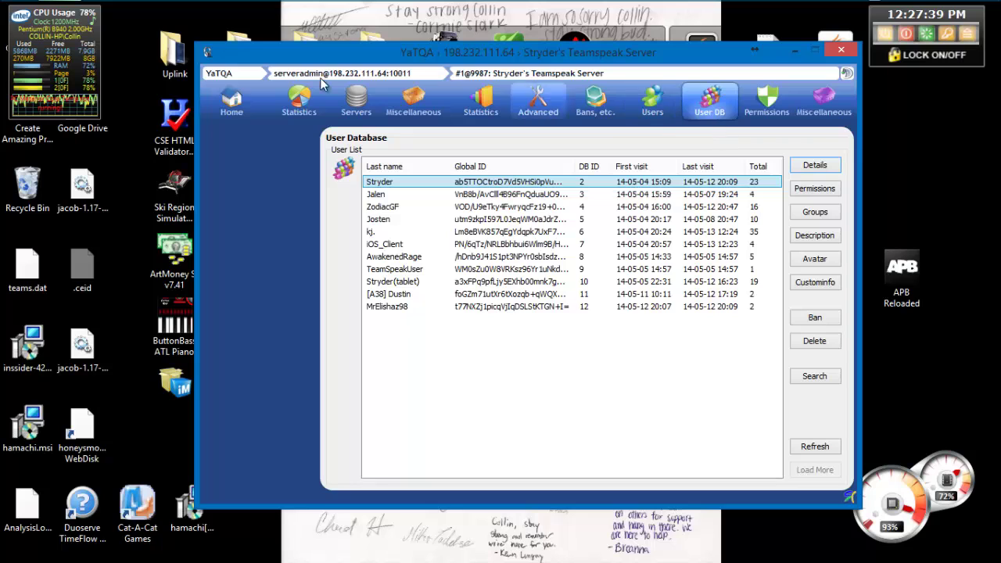
left_click(367, 103)
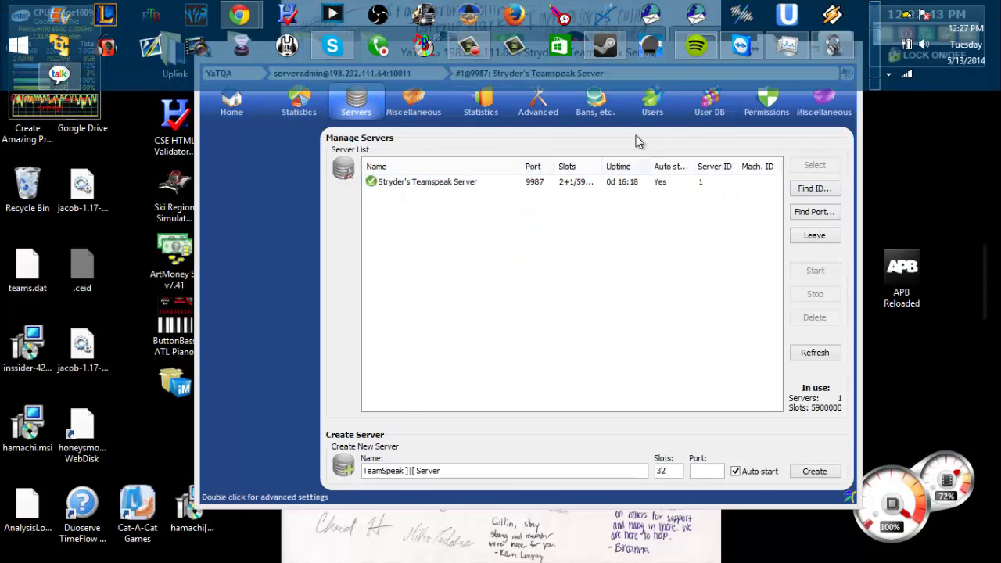
left_click(709, 102)
left_click(450, 181)
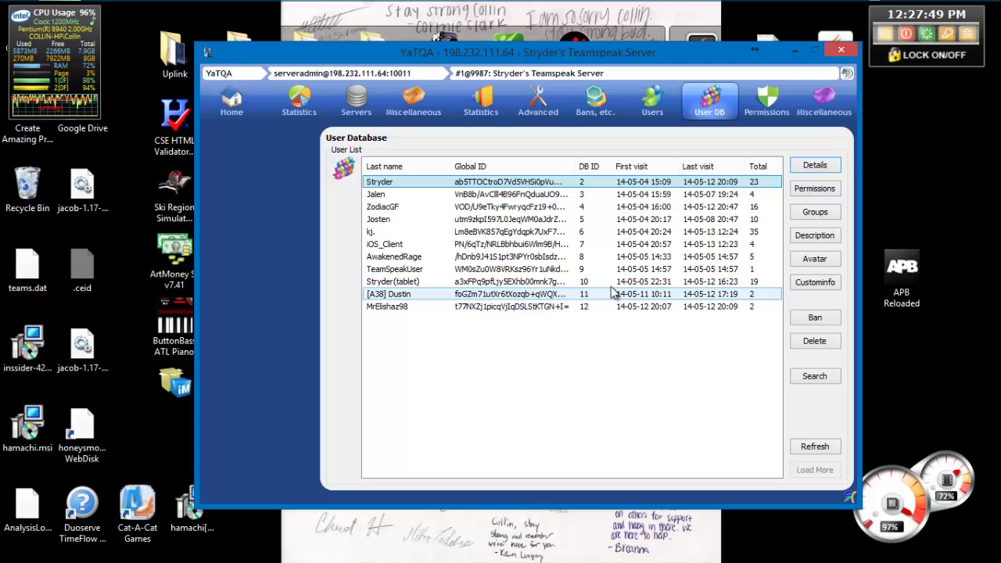
Examine the database entries with IDs 7, 6, 11, 12 and 2, including their visit dates, and refresh the list.
left_click(602, 244)
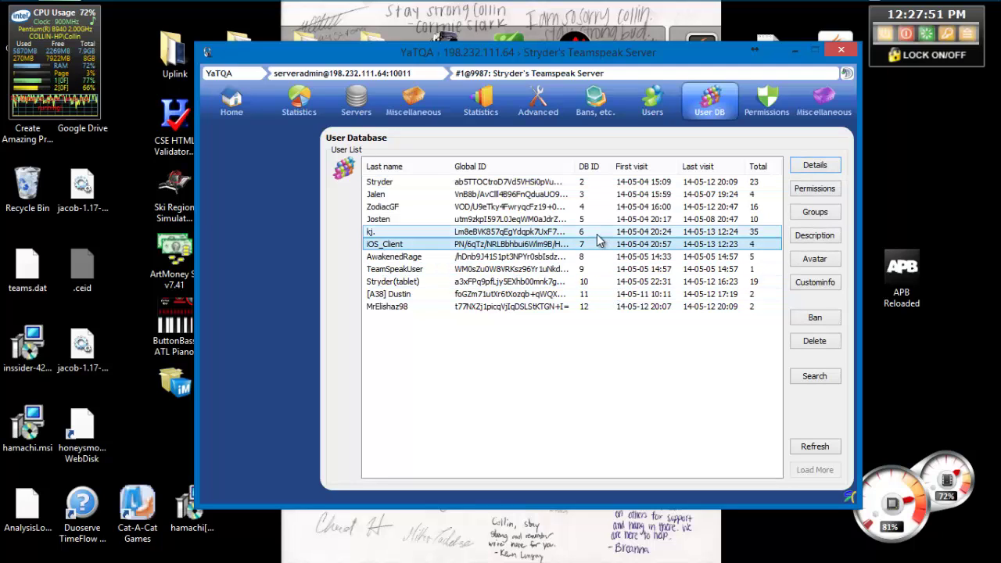
left_click(599, 232)
left_click(545, 295)
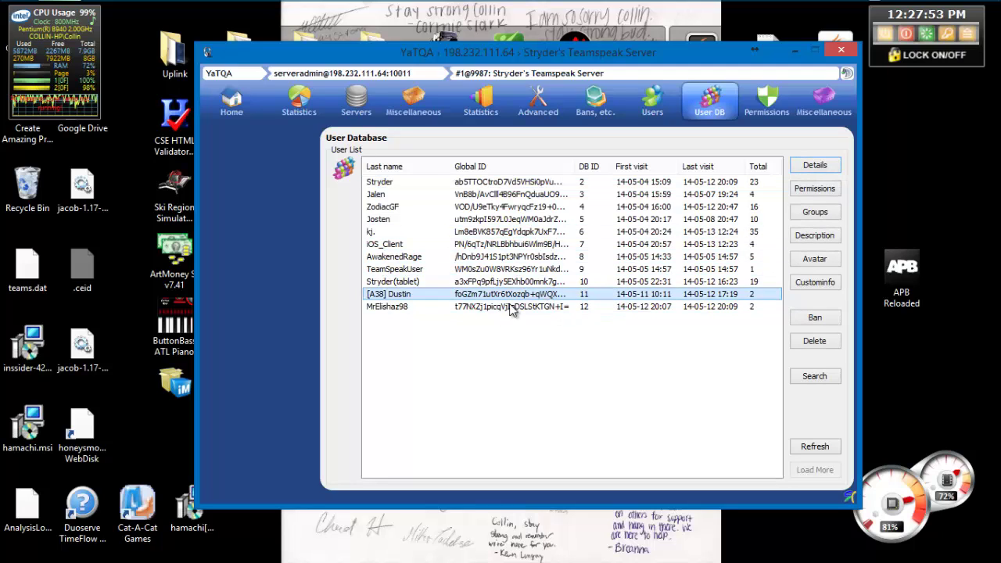
left_click(548, 306, "shift")
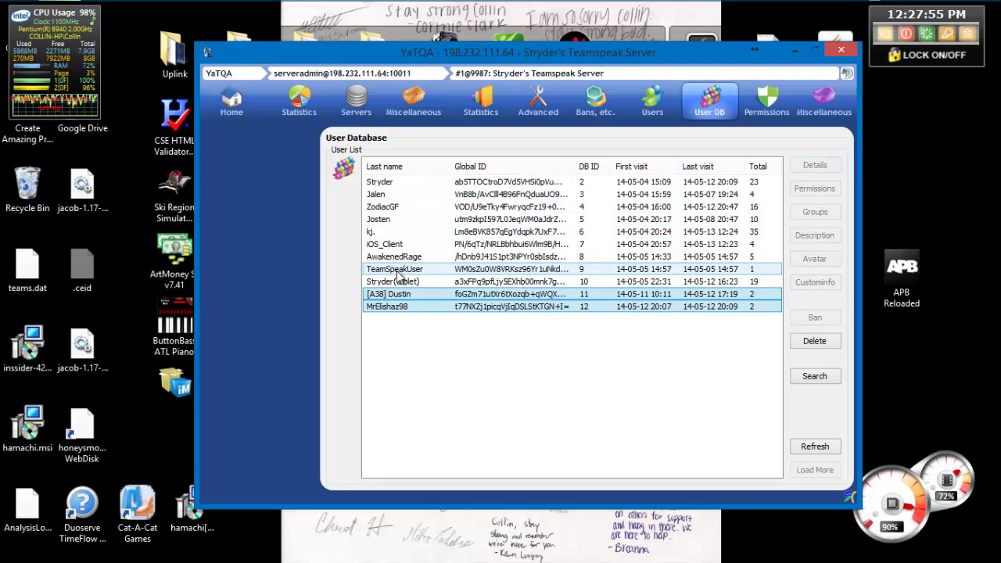
left_click(409, 234)
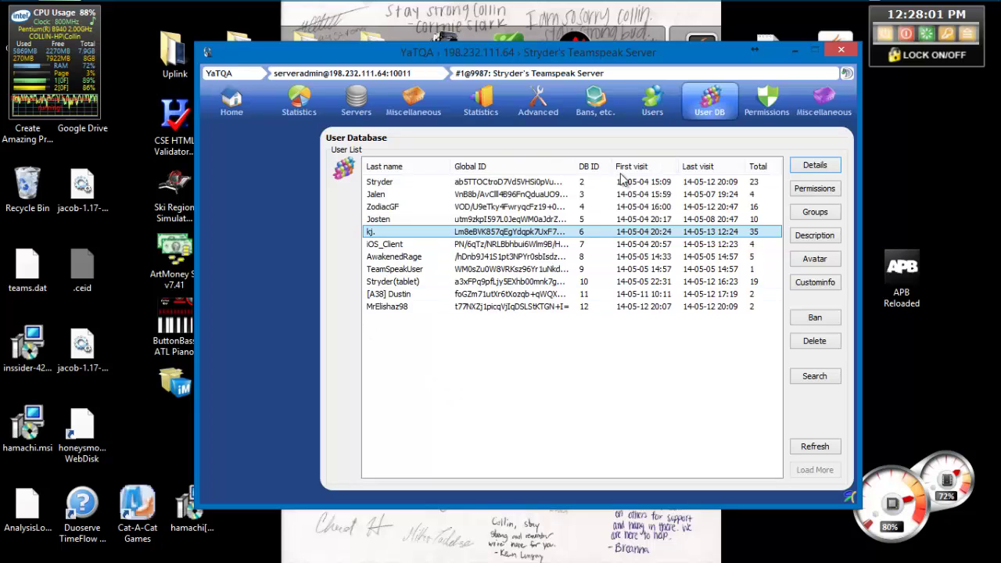
left_click(481, 182)
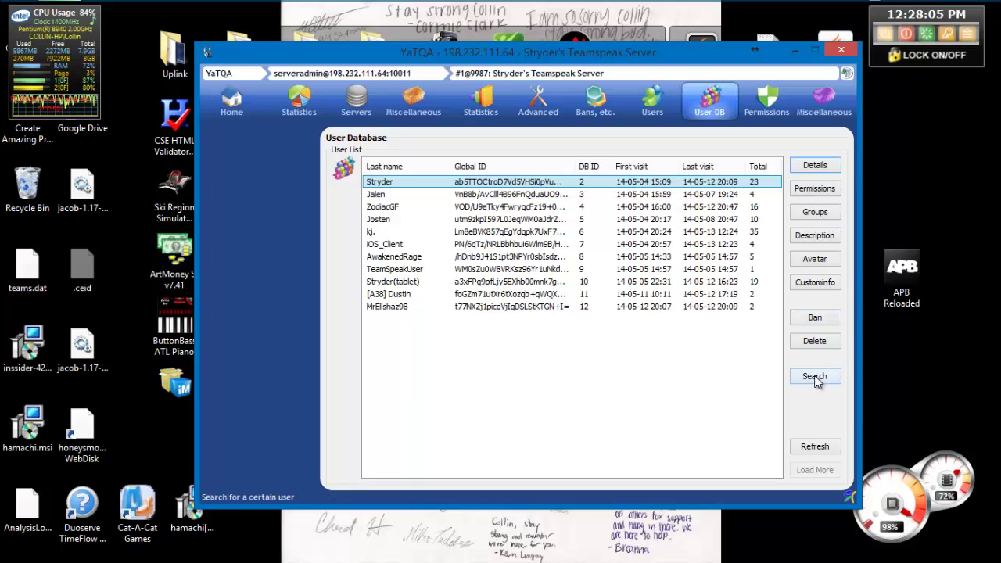
left_click(806, 452)
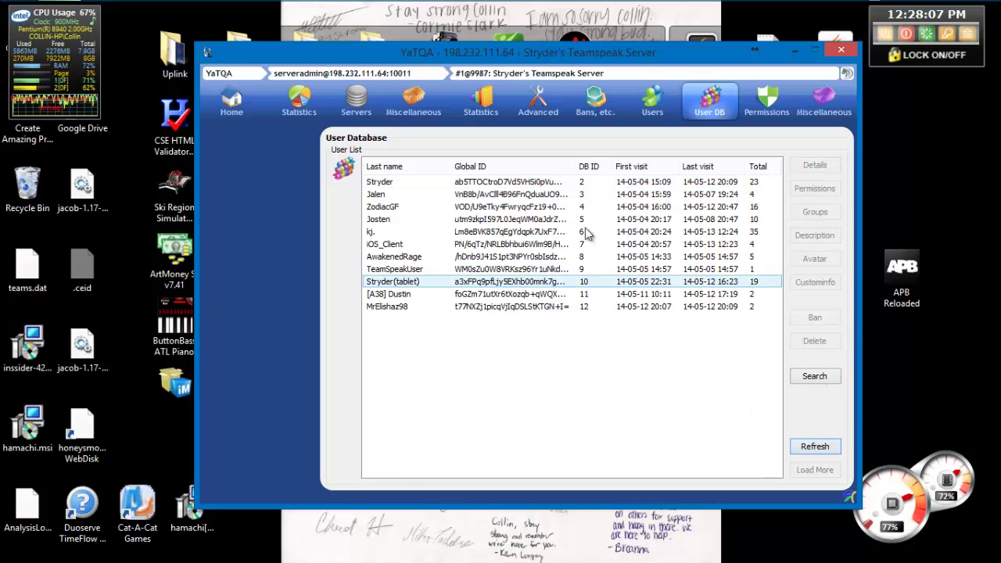
left_click(810, 379)
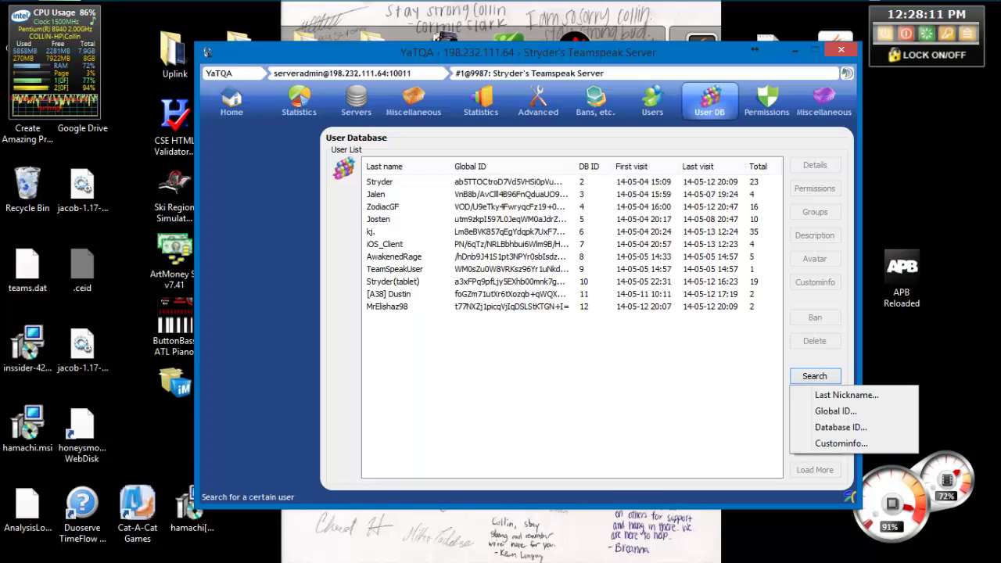
key("Up")
key("Return")
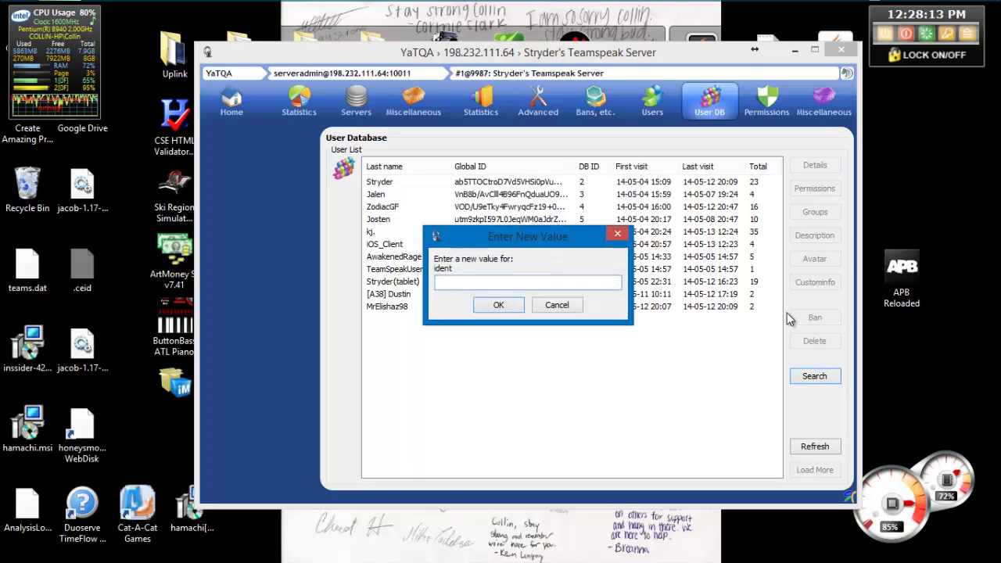
left_click(557, 306)
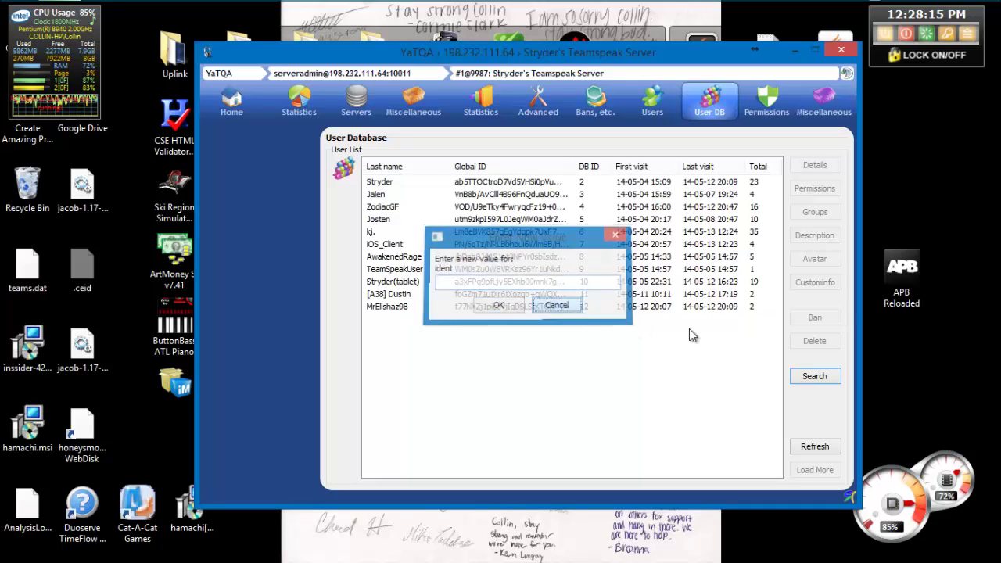
Search the user database by last nickname, entering the first name of the administrator as the pattern.
left_click(826, 380)
left_click(874, 396)
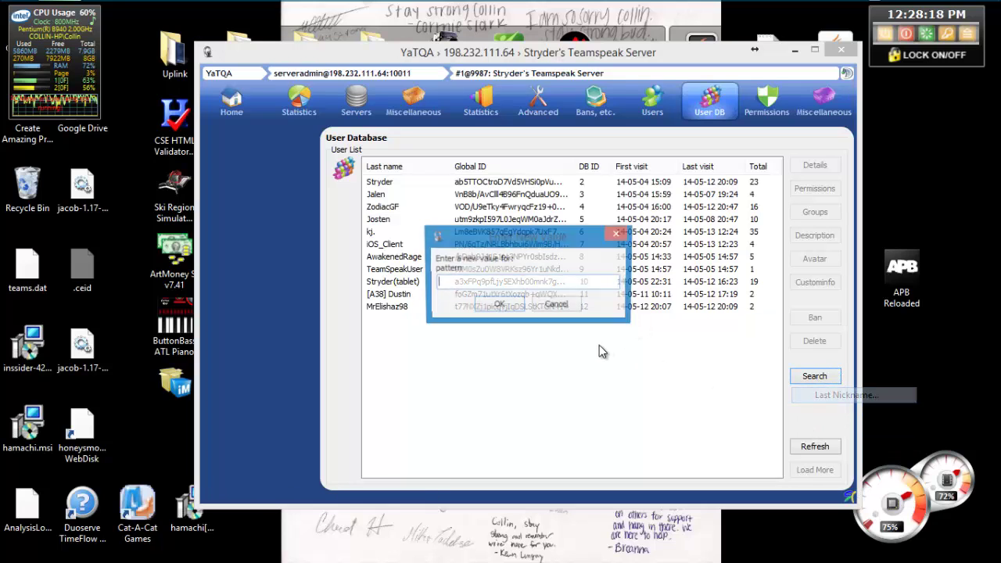
type("Collin")
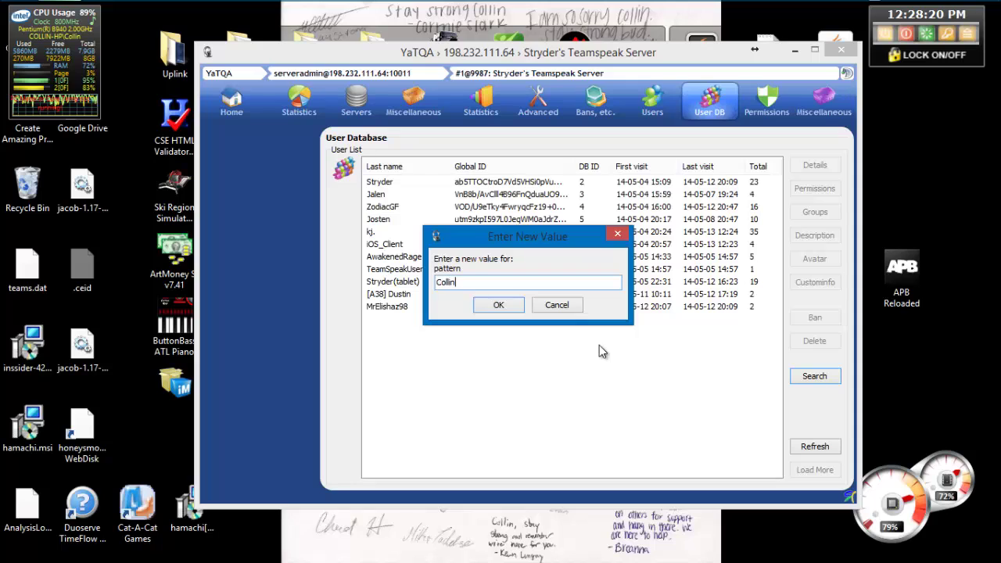
key("Return")
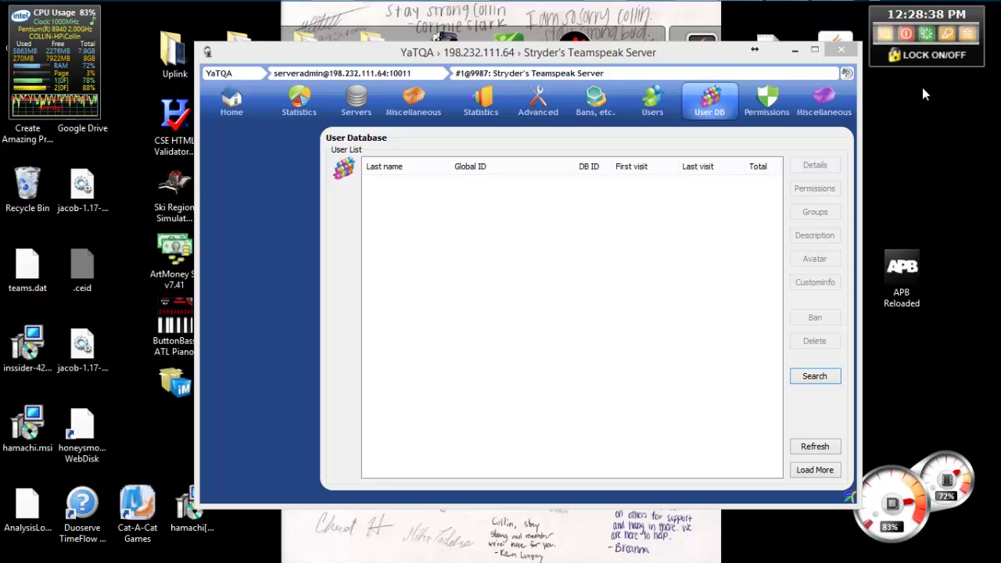
View the stored details of the user with database ID 6 in the refreshed user list and open that user's permissions.
left_click(818, 451)
left_click(400, 237)
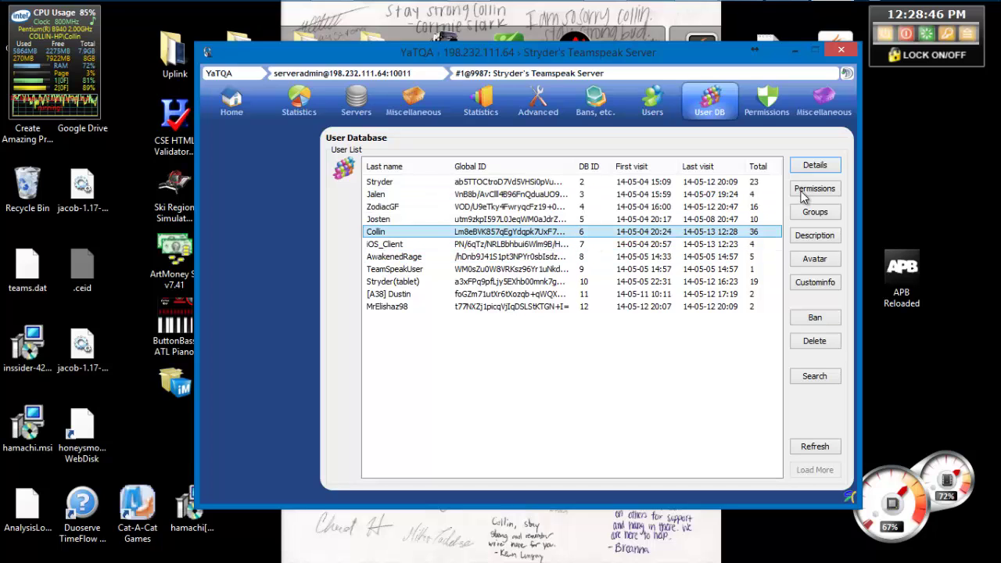
left_click(815, 165)
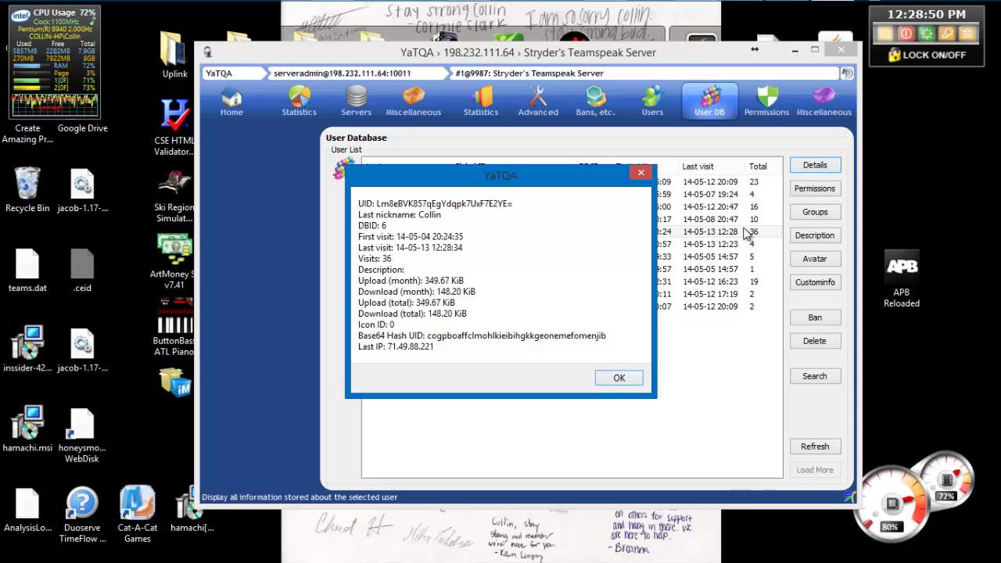
left_click(623, 382)
left_click(815, 189)
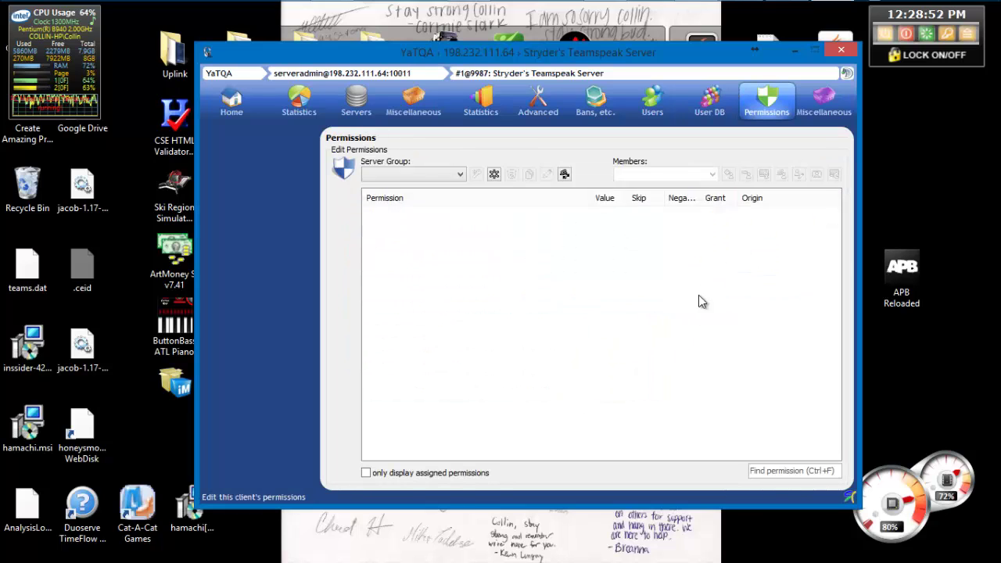
Check the server group memberships and the description field of the user with database ID 6, leaving both as they are.
left_click(708, 100)
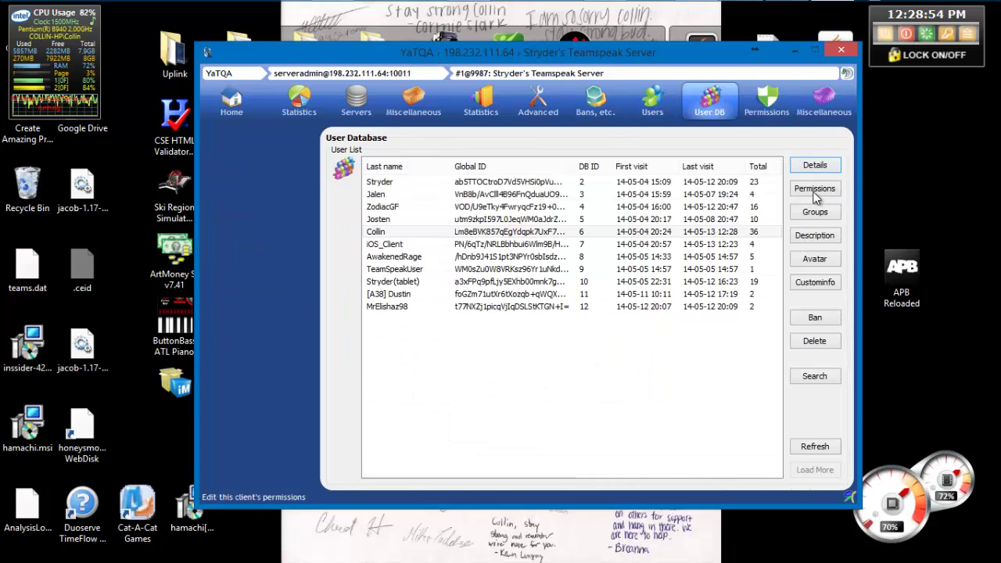
left_click(814, 214)
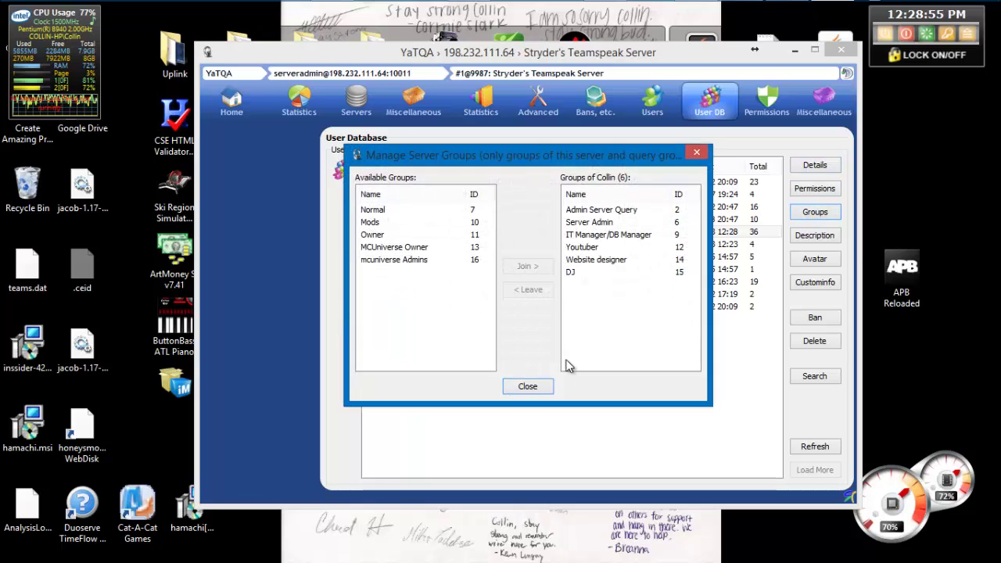
left_click(529, 387)
left_click(815, 236)
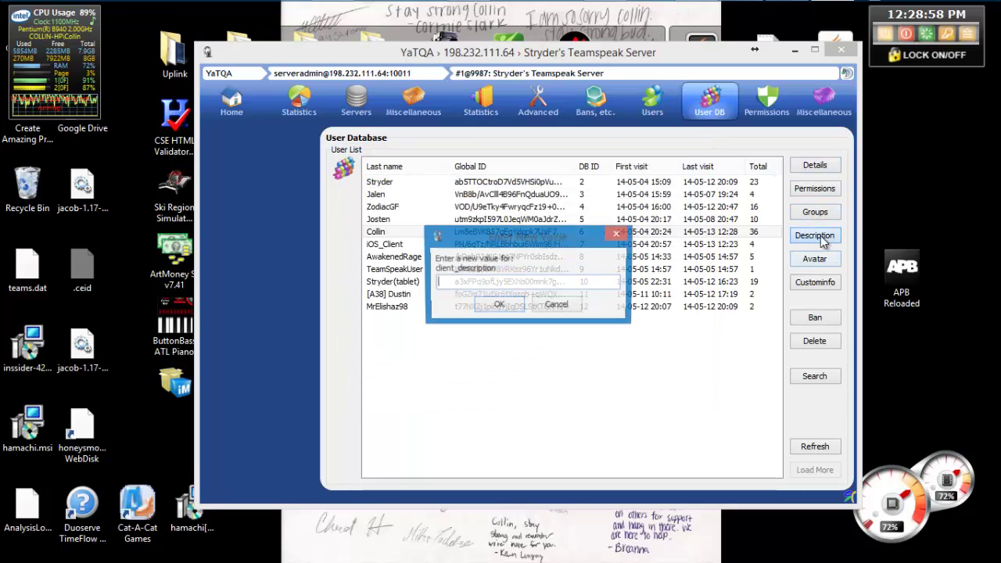
left_click(579, 305)
View the avatar and the custom info of the user with database ID 6.
left_click(814, 259)
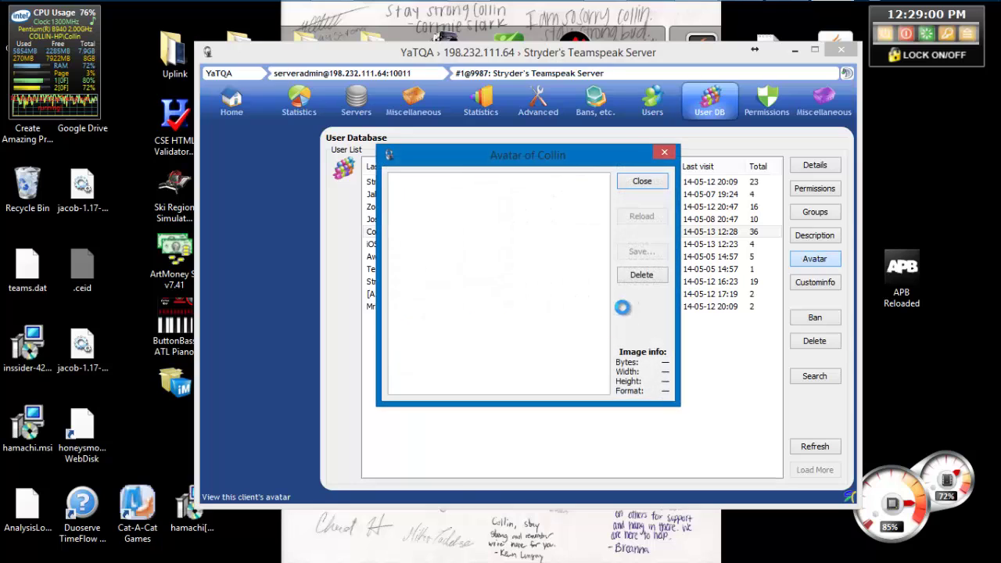
left_click(664, 152)
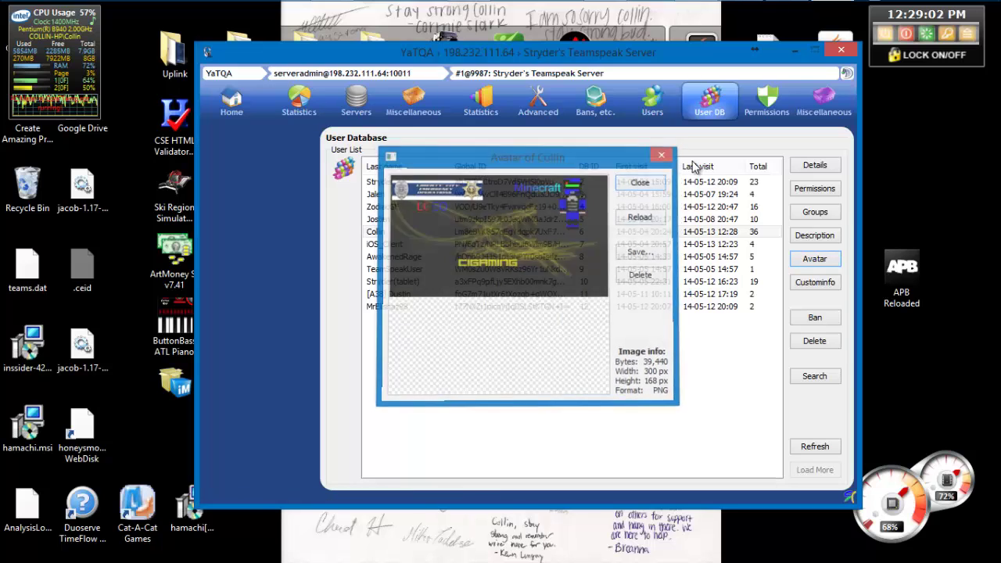
left_click(815, 283)
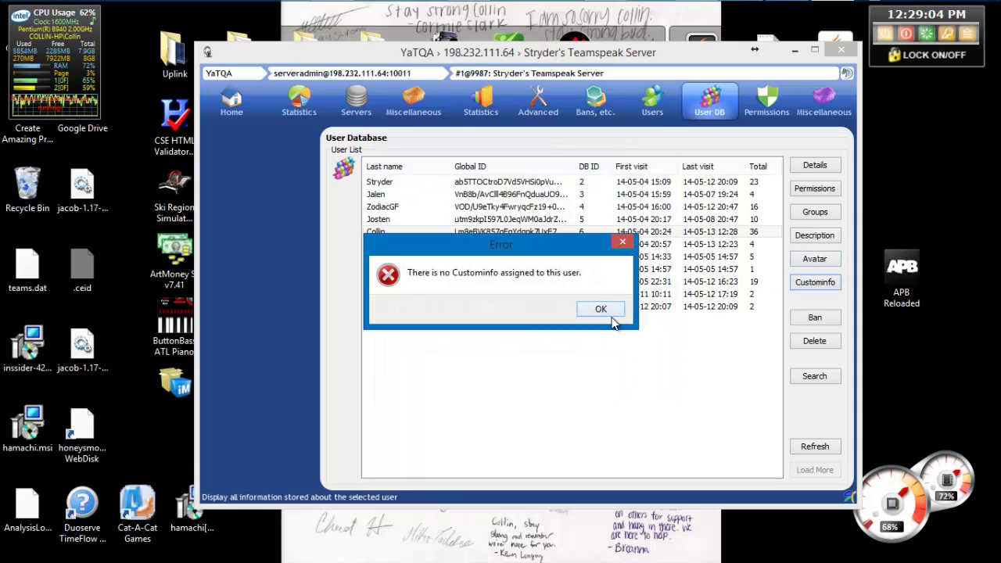
left_click(600, 309)
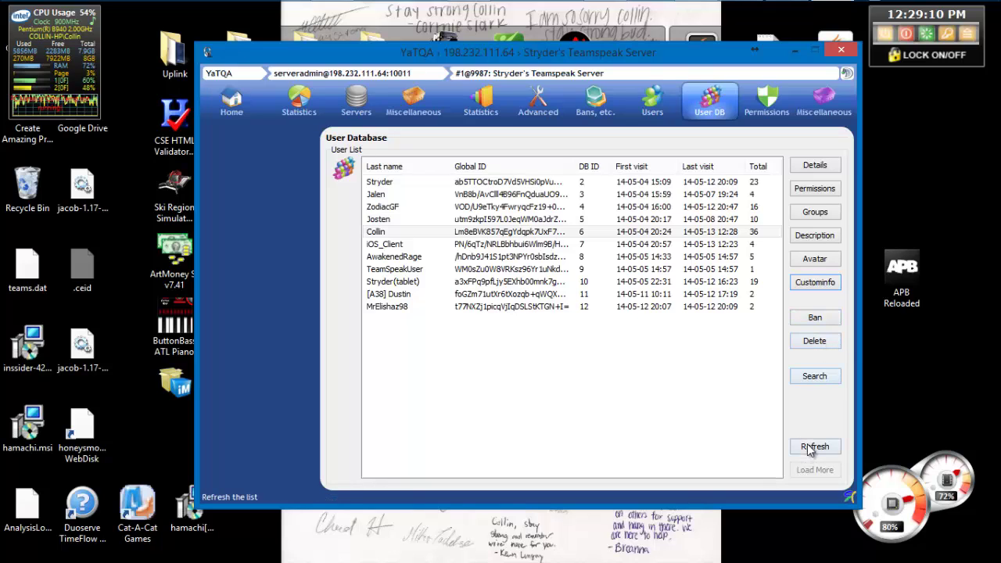
Look over the server group permissions page and the virtual server's log.
left_click(771, 103)
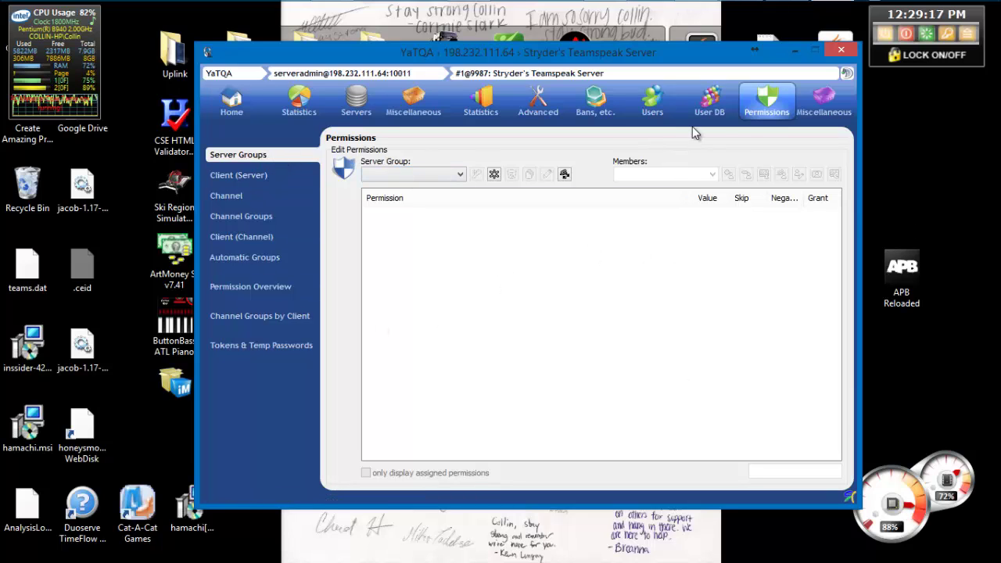
left_click(822, 105)
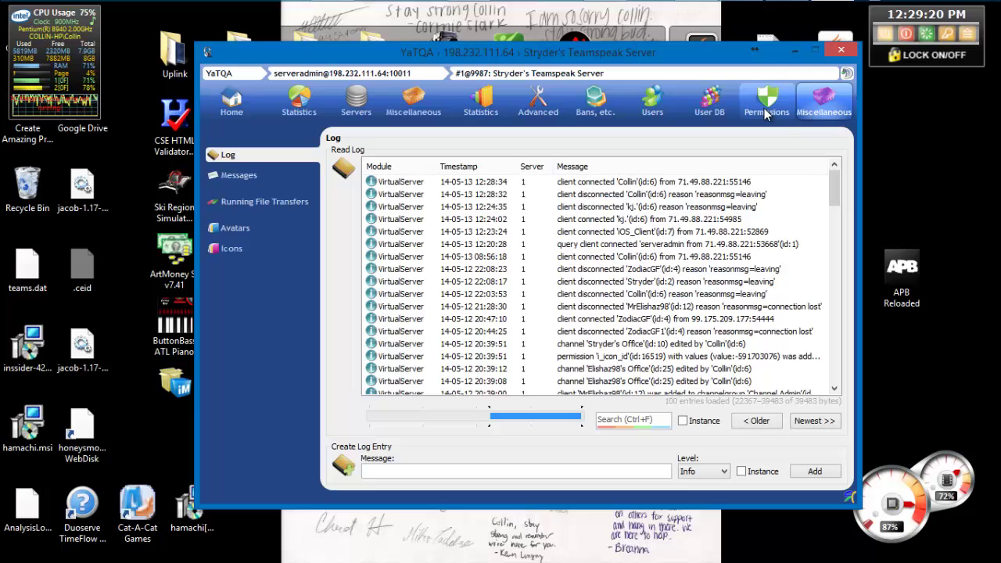
left_click(767, 110)
left_click(823, 106)
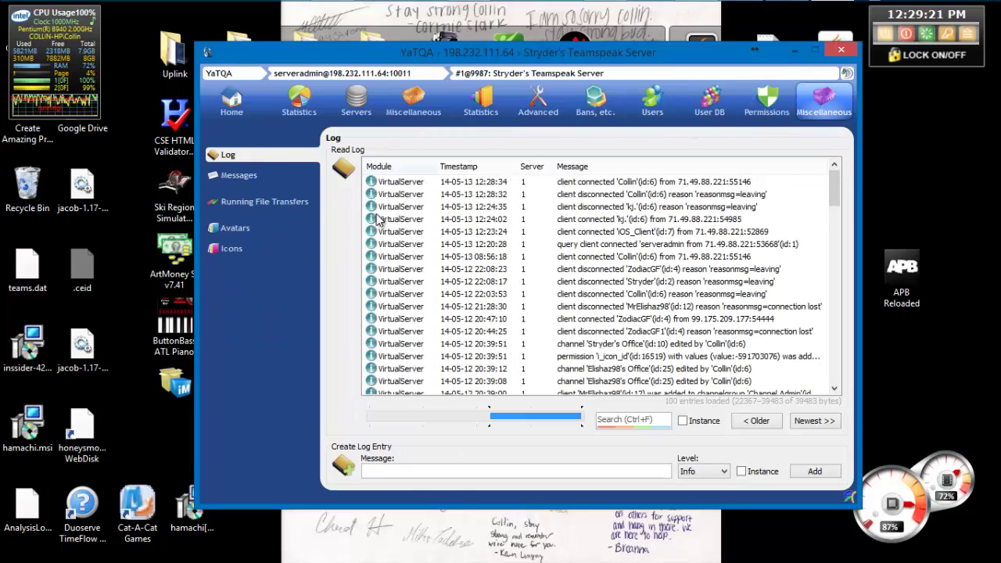
Look through the server's icons, avatars and running file transfers, and preview each stored avatar.
left_click(258, 247)
left_click(270, 227)
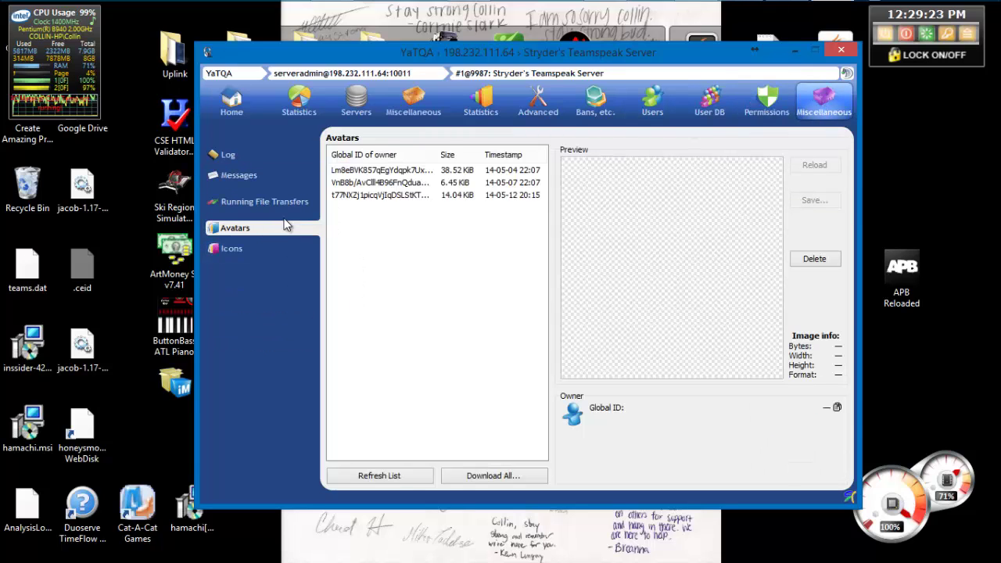
left_click(273, 202)
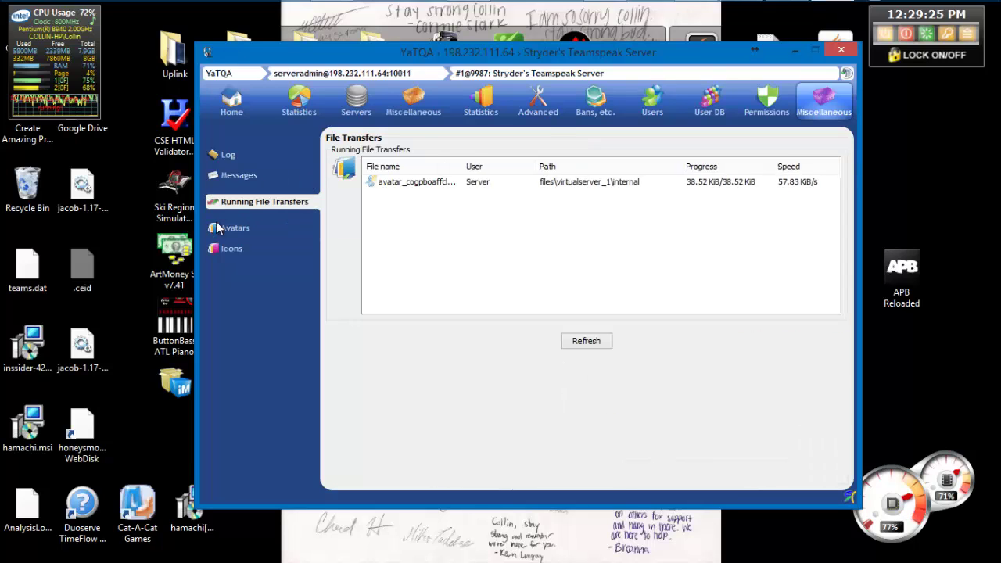
left_click(242, 228)
left_click(369, 183)
left_click(369, 195)
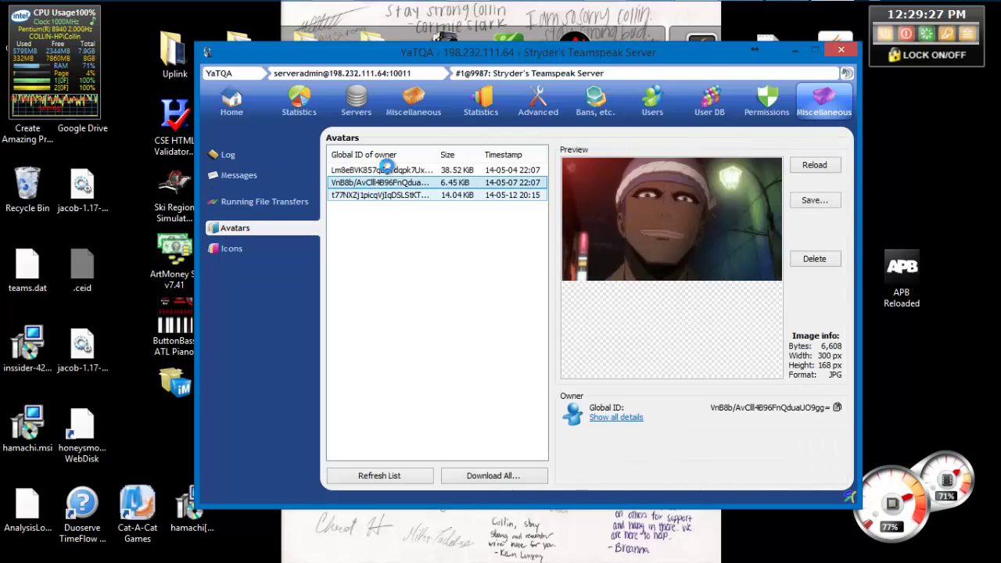
left_click(382, 168)
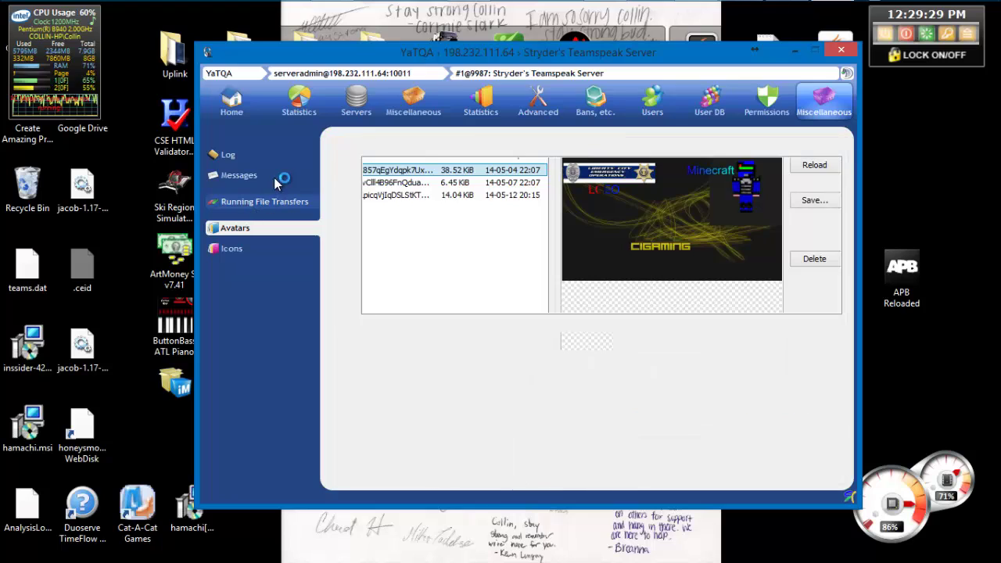
Inspect the individual avatar entries in the list of running file transfers.
left_click(246, 203)
left_click(475, 183)
left_click(474, 207)
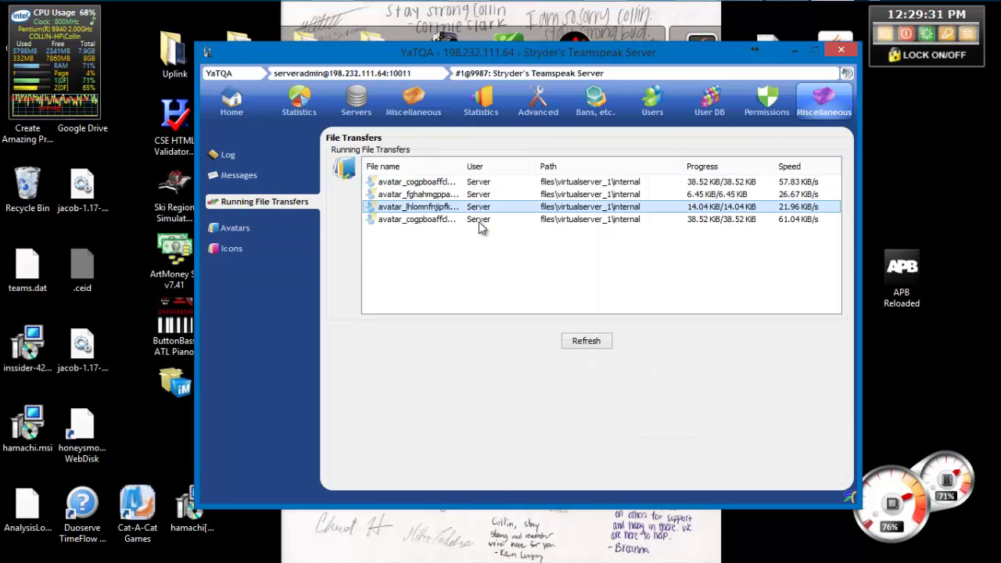
left_click(475, 219)
Look over the offline and chat message forms and the server log, and close YaTQA.
left_click(244, 176)
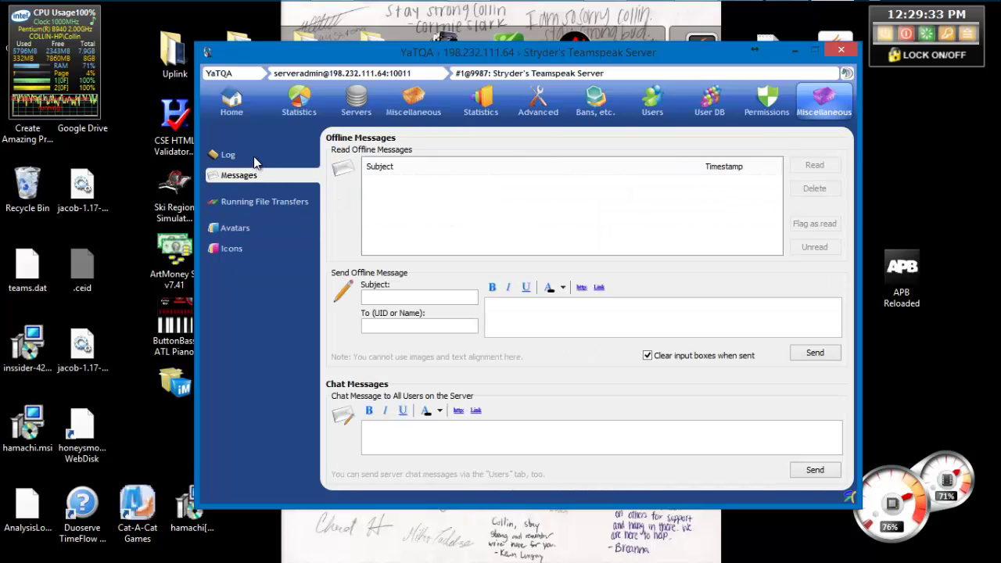
left_click(226, 156)
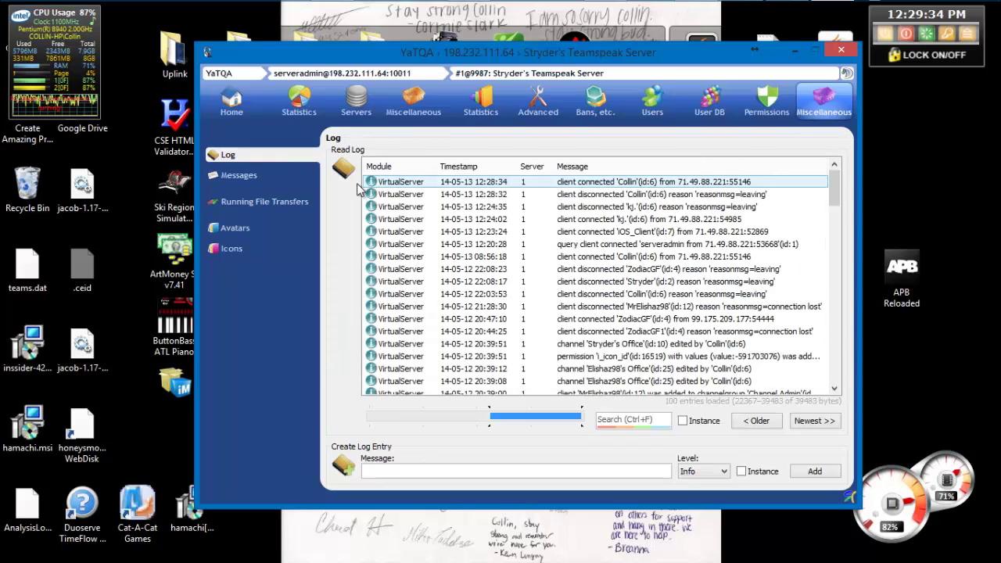
left_click(237, 175)
left_click(226, 155)
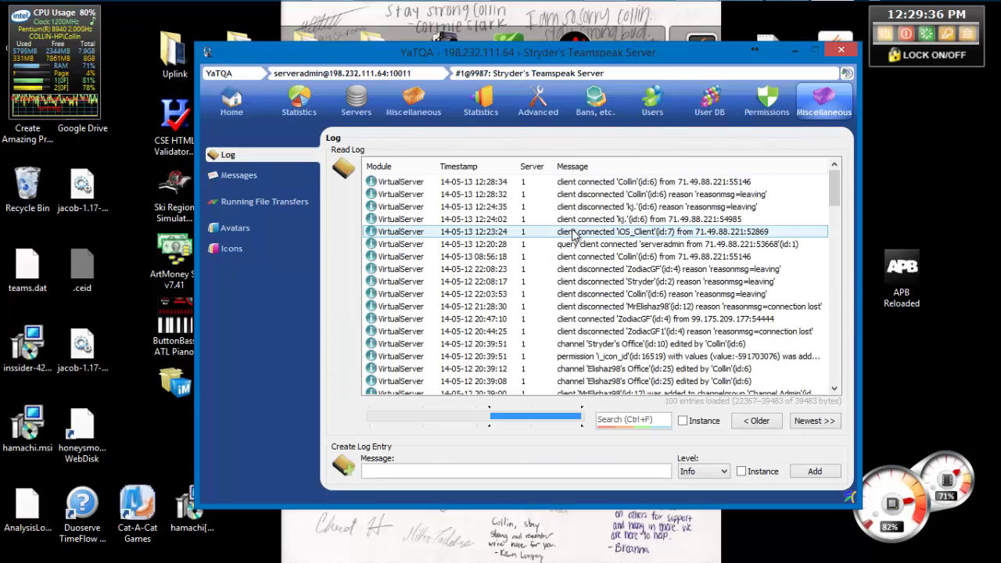
left_click(266, 175)
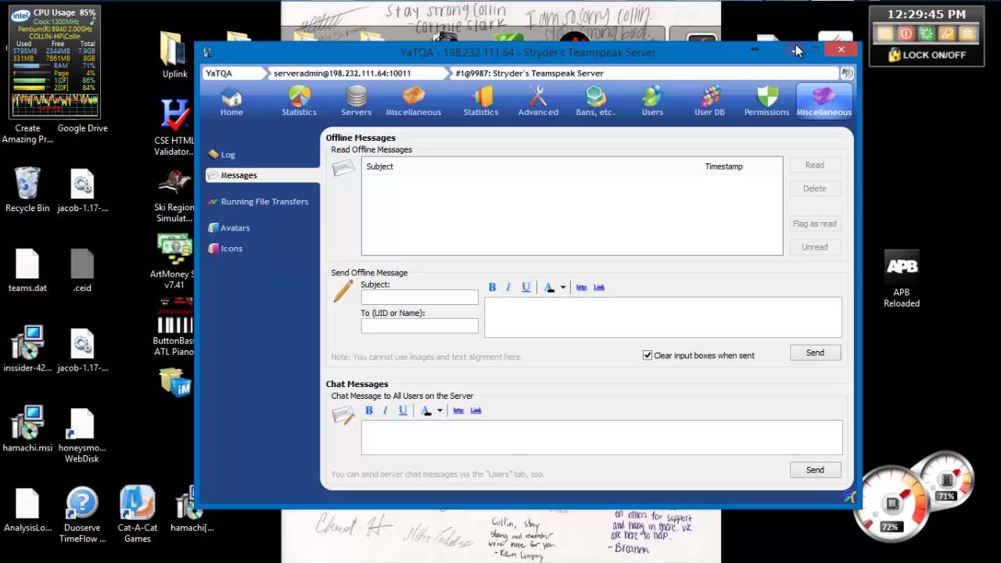
left_click(835, 51)
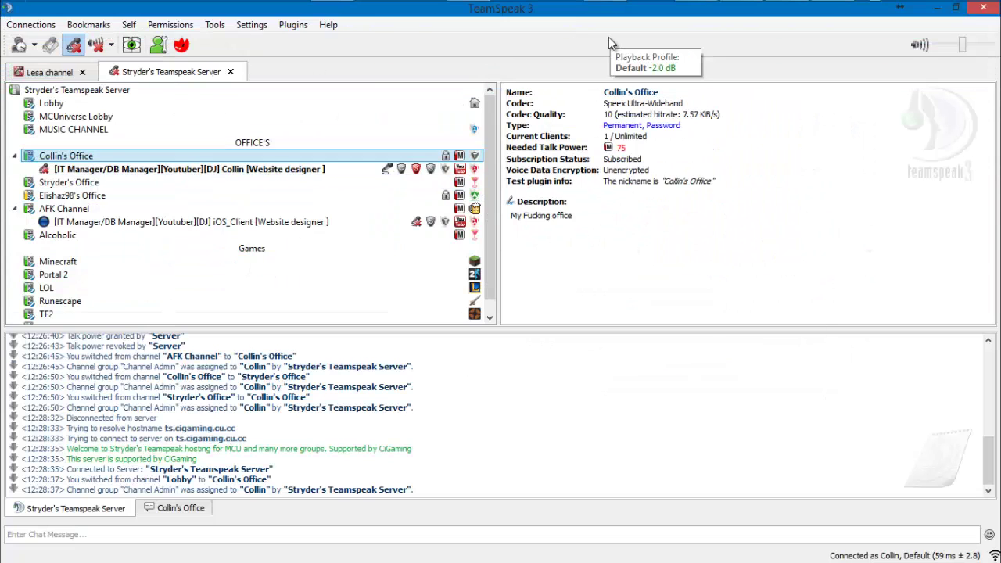
Switch to the web browser showing teamspeak.com and look over the home page down to its footer.
key("alt+Tab")
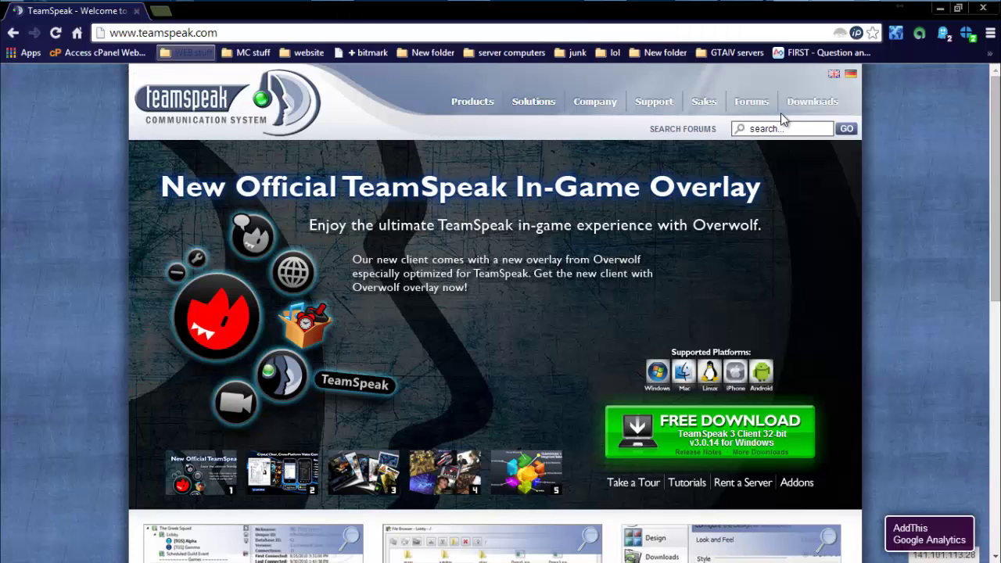
scroll(831, 175, "down", 6)
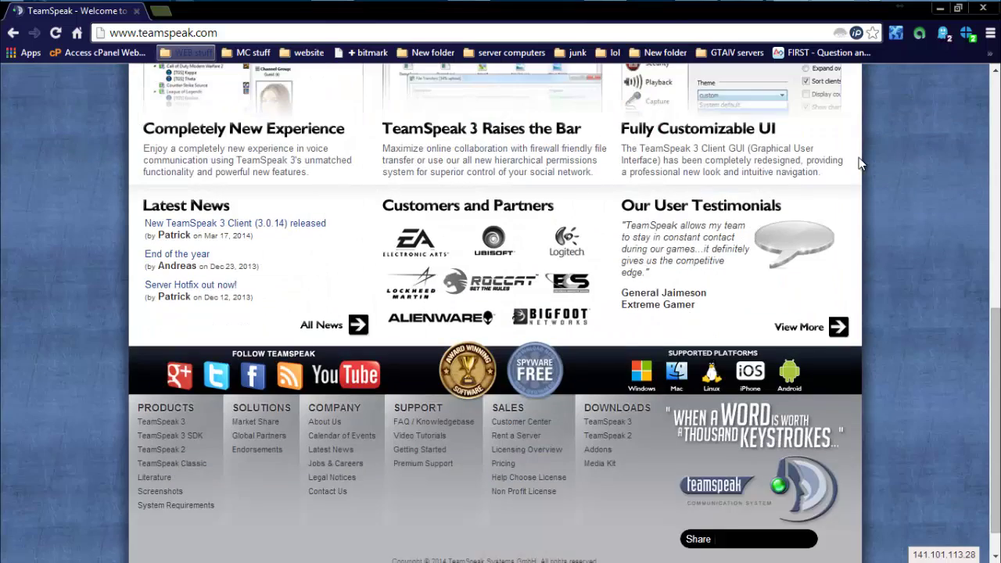
scroll(864, 204, "up", 4)
scroll(867, 281, "up", 3)
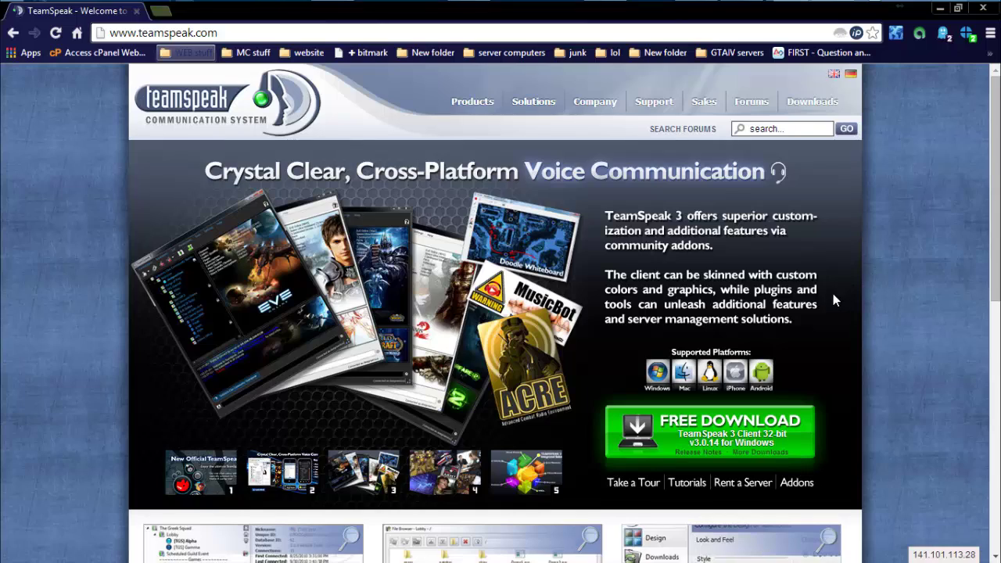
scroll(740, 313, "down", 5)
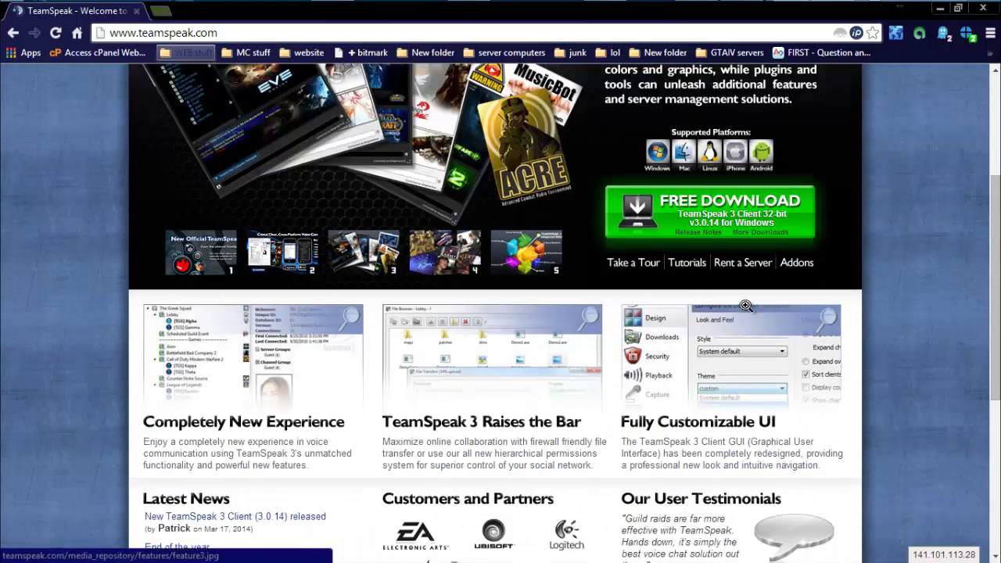
scroll(736, 320, "up", 6)
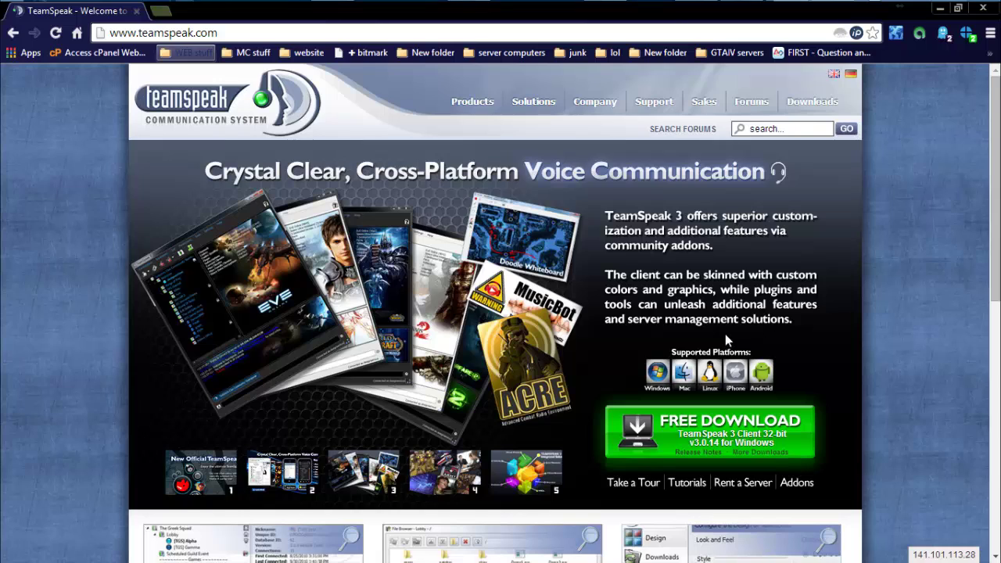
Open the TeamSpeak 2 downloads page and look through its Windows, Linux and Mac OS X packages.
mouse_move(828, 92)
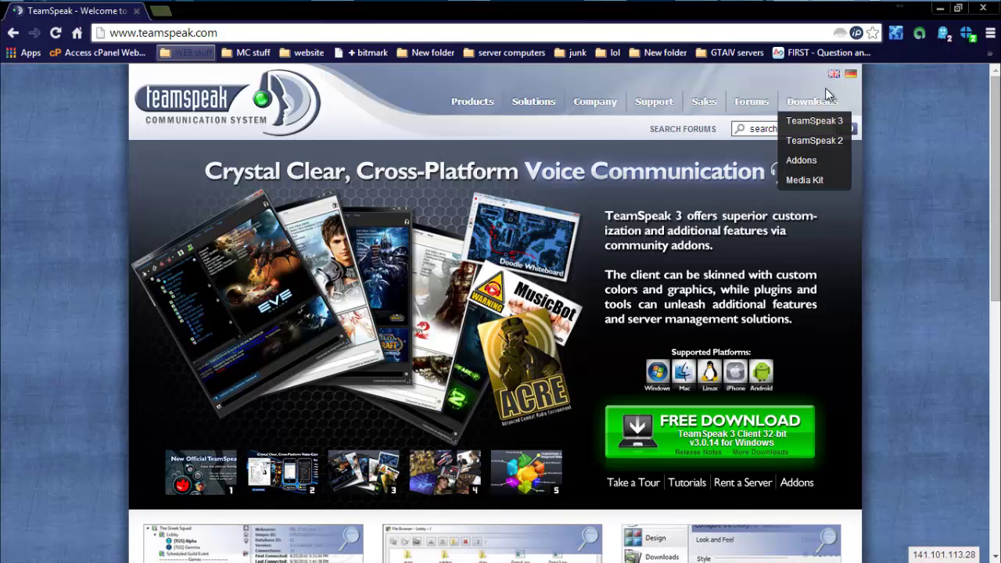
left_click(806, 151)
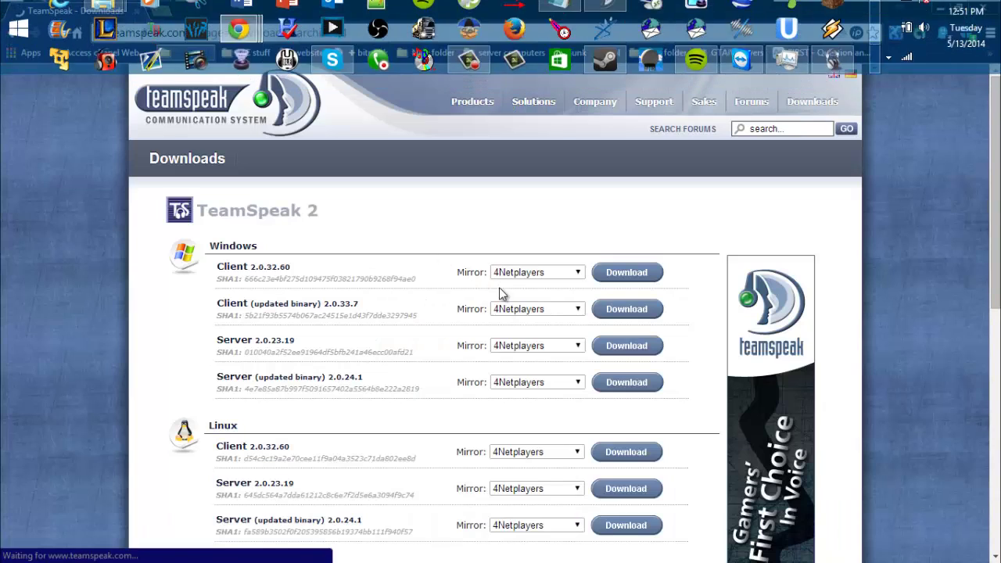
scroll(286, 322, "down", 3)
scroll(368, 309, "up", 3)
scroll(367, 317, "down", 4)
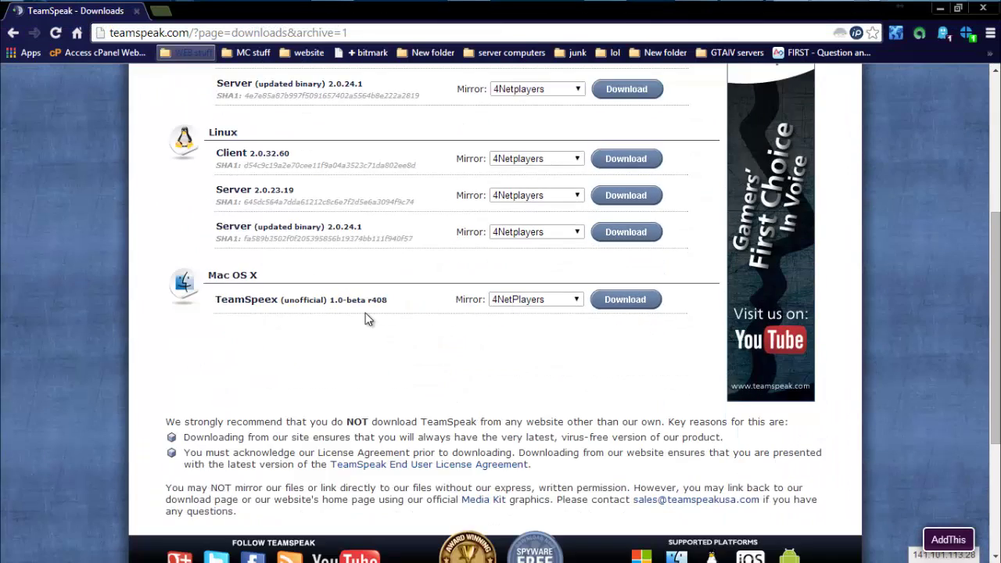
scroll(469, 250, "up", 4)
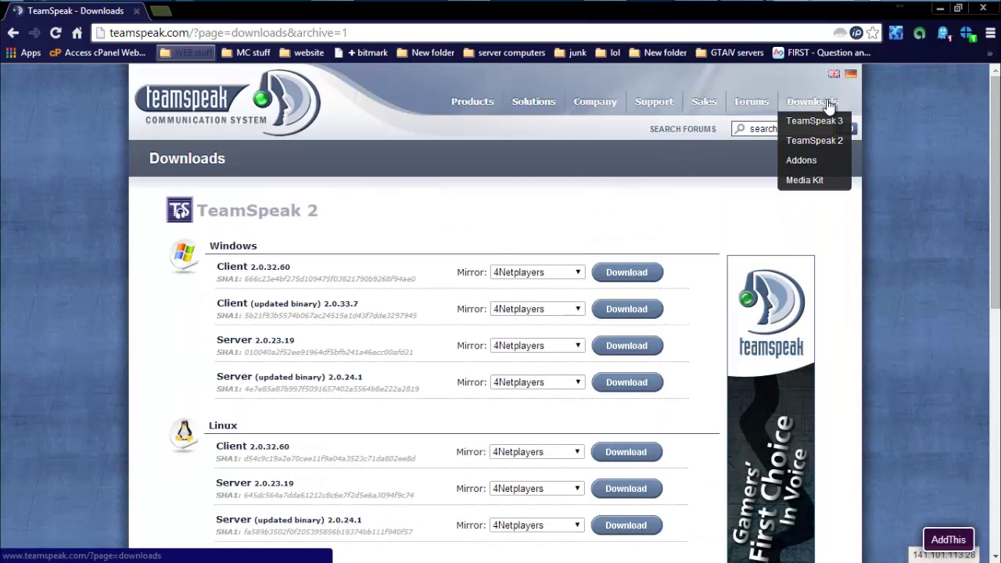
Open the TeamSpeak 3 downloads page and look through all platforms down to the Client Plugin SDK section.
left_click(827, 118)
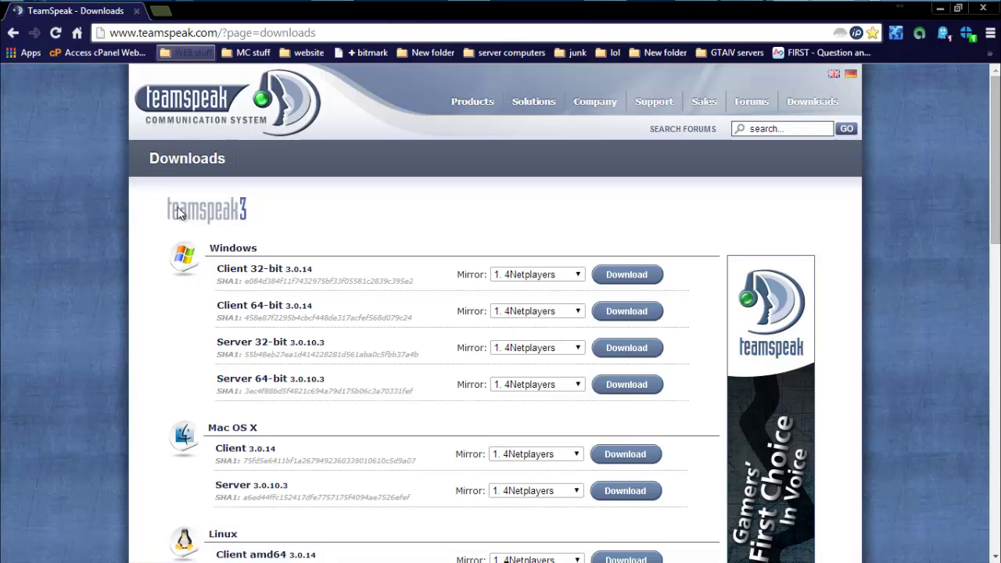
scroll(395, 245, "down", 1)
scroll(395, 245, "down", 8)
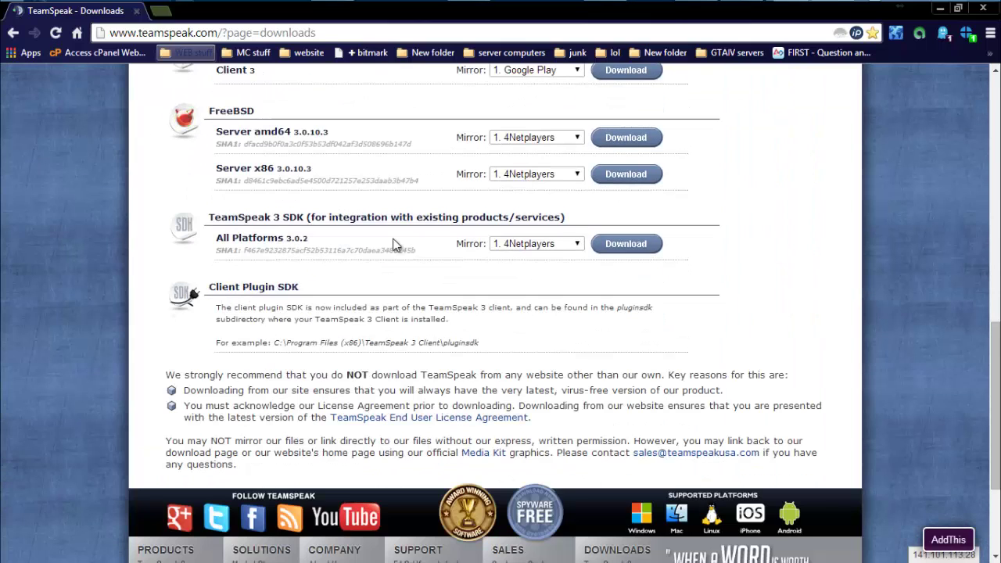
scroll(395, 245, "down", 1)
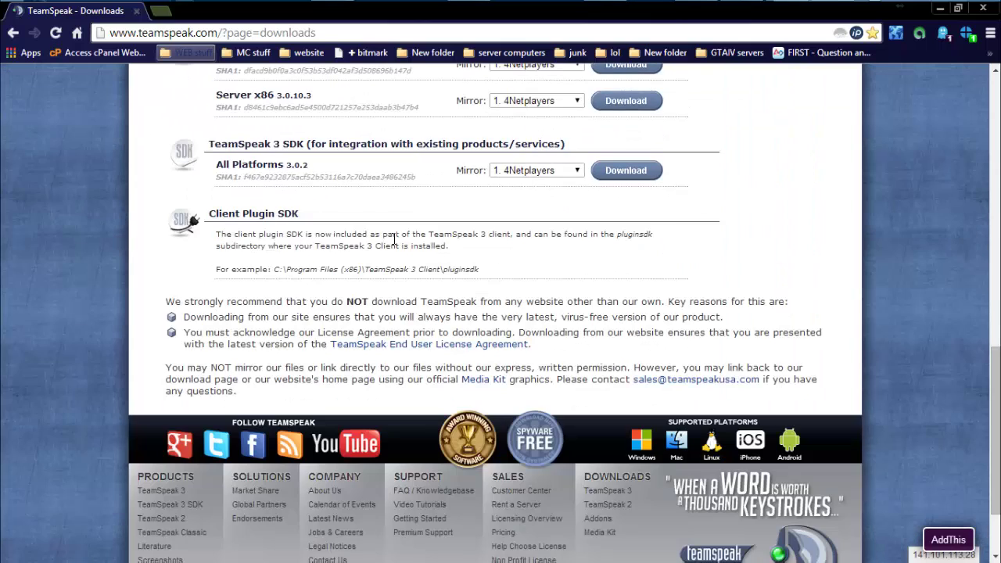
scroll(406, 357, "up", 15)
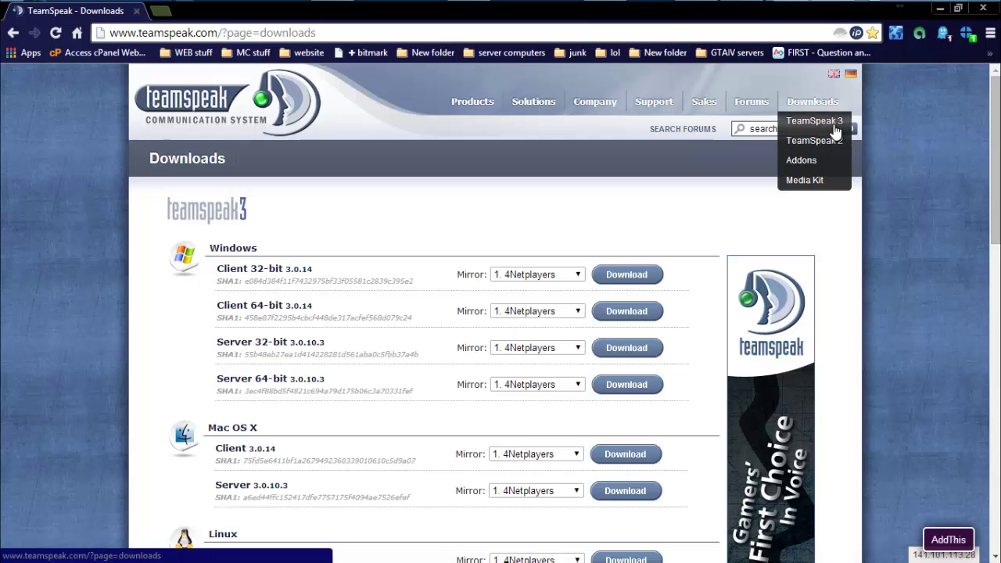
Compare the Windows, Mac OS X and Linux client and server downloads for TeamSpeak 3.
scroll(280, 375, "down", 3)
scroll(281, 375, "up", 5)
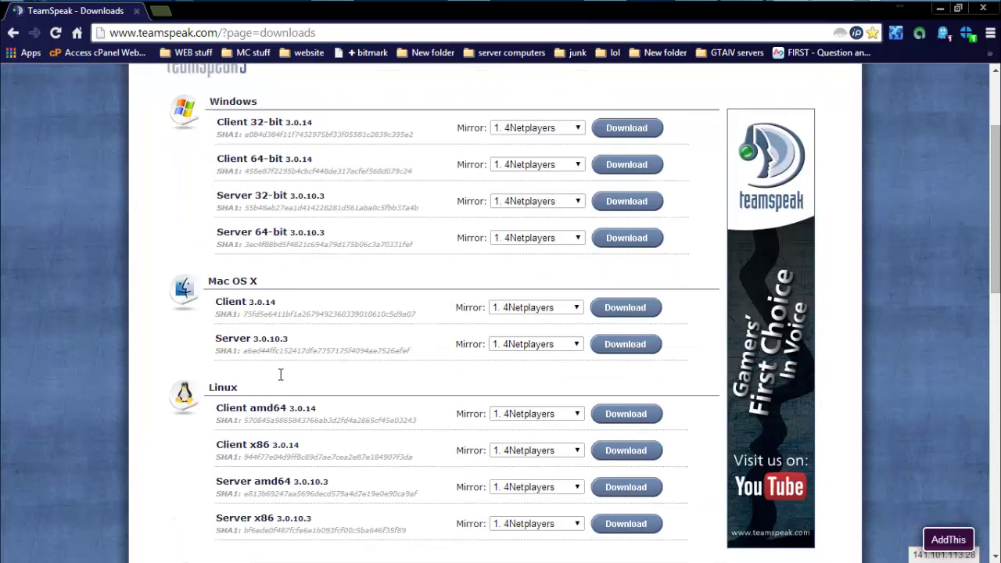
scroll(282, 332, "down", 5)
scroll(286, 332, "down", 1)
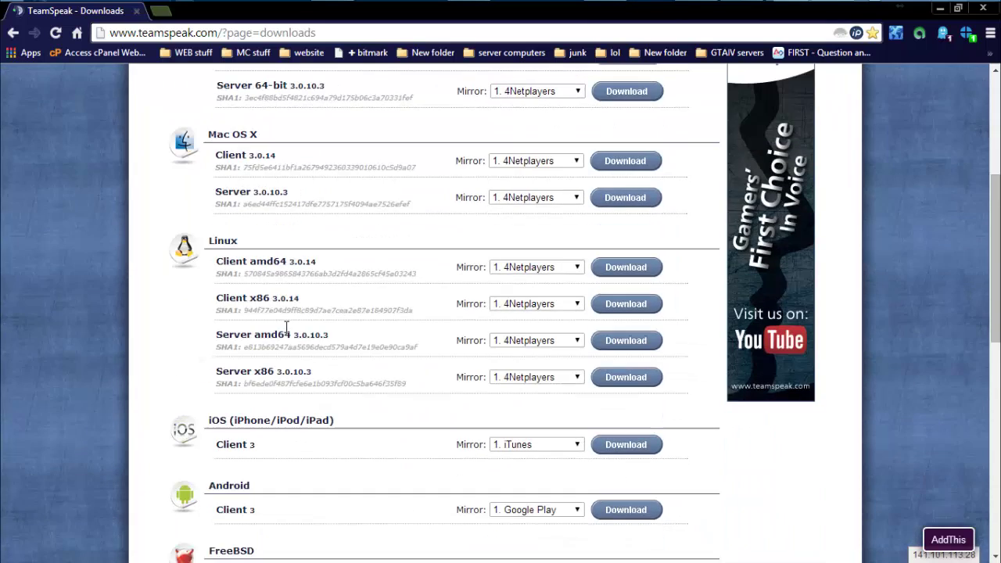
Examine the Linux client and server downloads for TeamSpeak 3, comparing the amd64 and x86 packages.
scroll(266, 276, "up", 1)
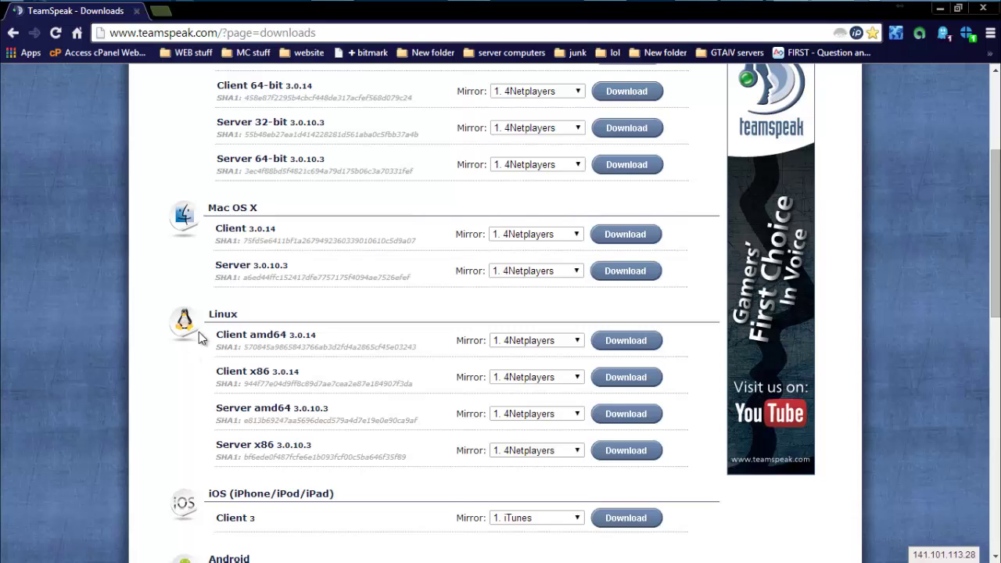
scroll(203, 327, "down", 1)
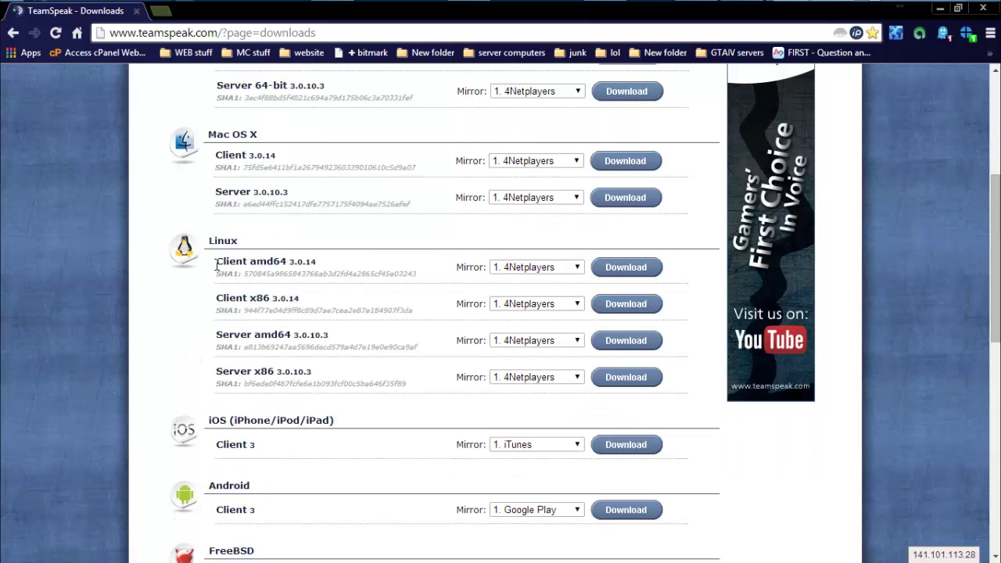
left_click_drag(217, 263, 298, 334)
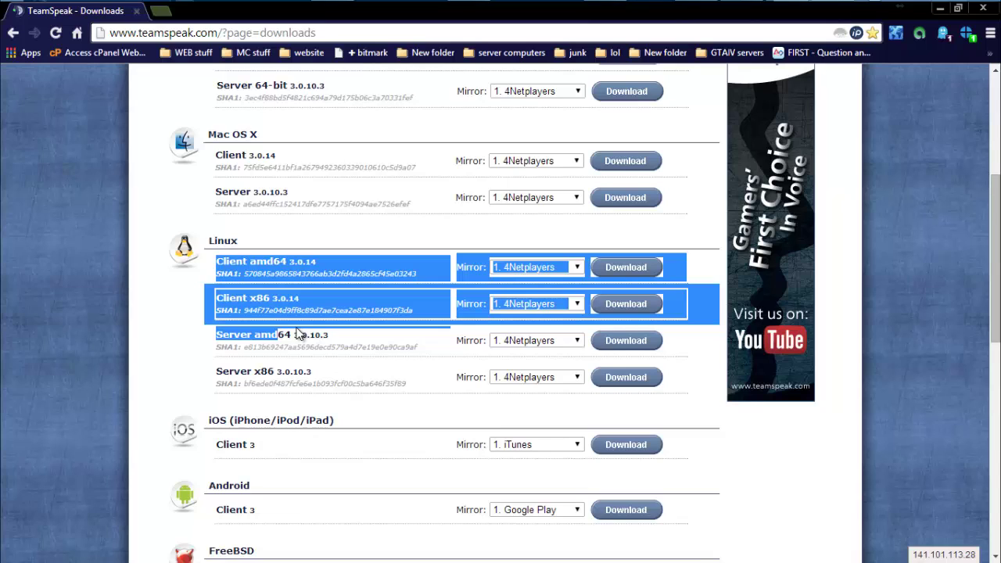
left_click(338, 294)
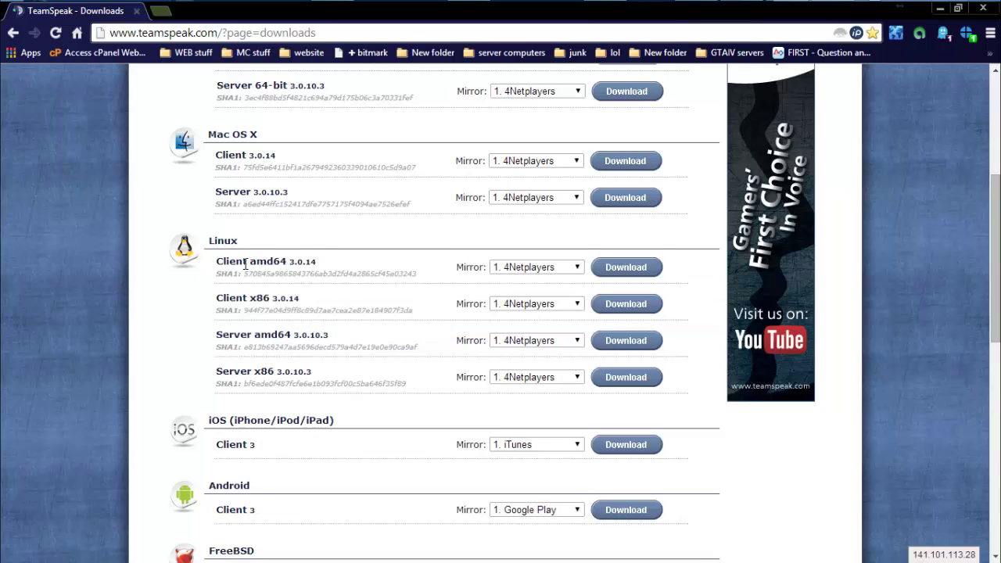
triple_click(306, 264)
mouse_move(235, 298)
left_mouse_down()
mouse_move(299, 299)
mouse_move(231, 294)
left_mouse_up()
triple_click(270, 262)
left_click_drag(302, 335, 222, 335)
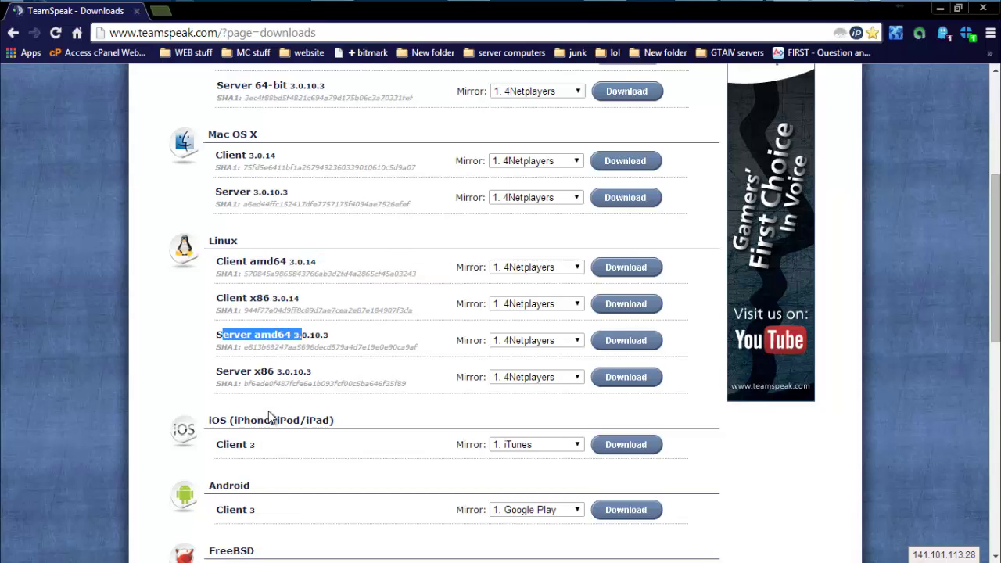
left_click_drag(283, 384, 231, 383)
left_click(284, 384)
Look over the iOS and Android client downloads for TeamSpeak 3.
scroll(258, 313, "down", 3)
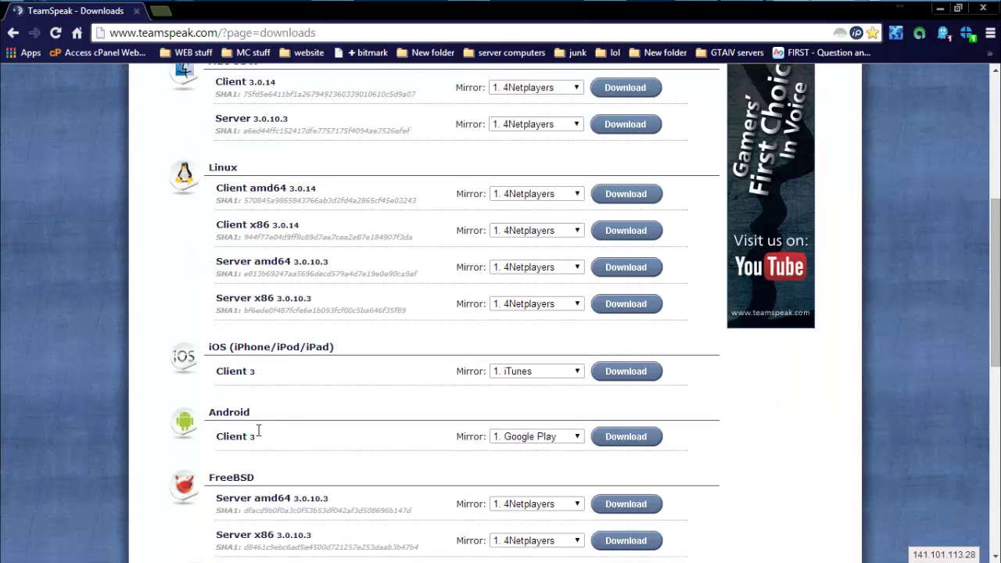
triple_click(332, 237)
left_click(302, 227)
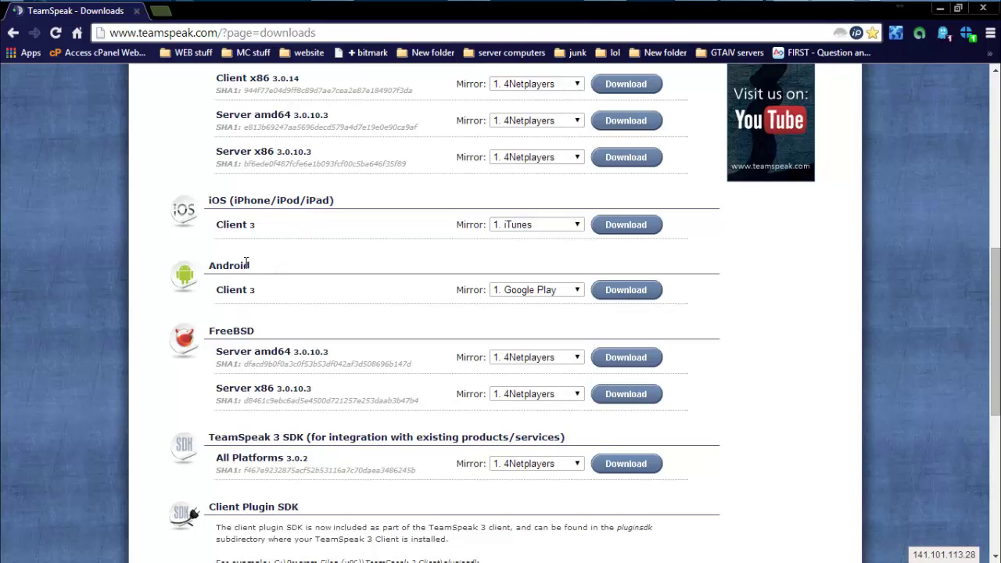
left_click_drag(197, 290, 331, 297)
left_click(331, 298)
Examine the FreeBSD server downloads, covering the amd64 and x86 packages.
scroll(379, 340, "down", 2)
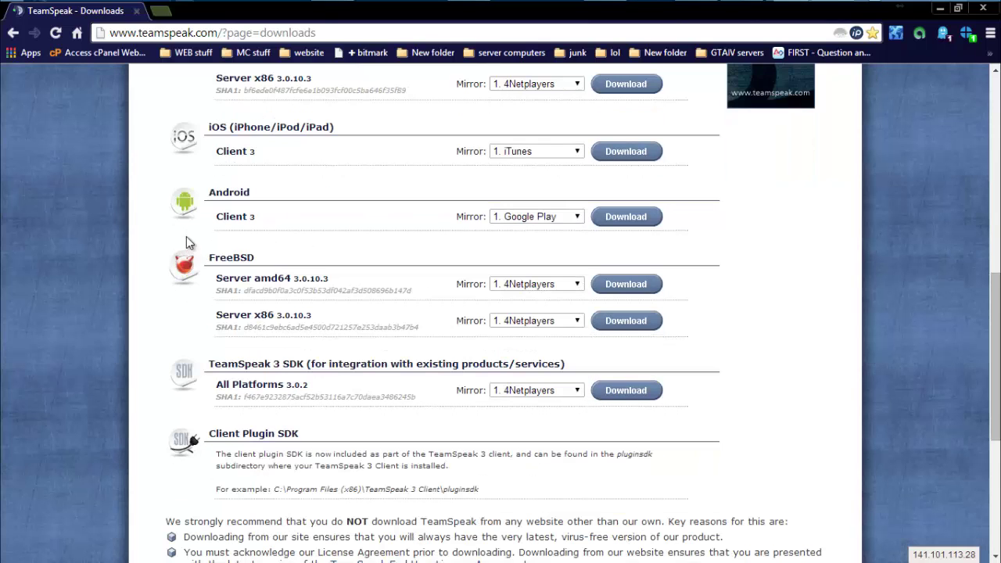
left_click_drag(210, 257, 309, 288)
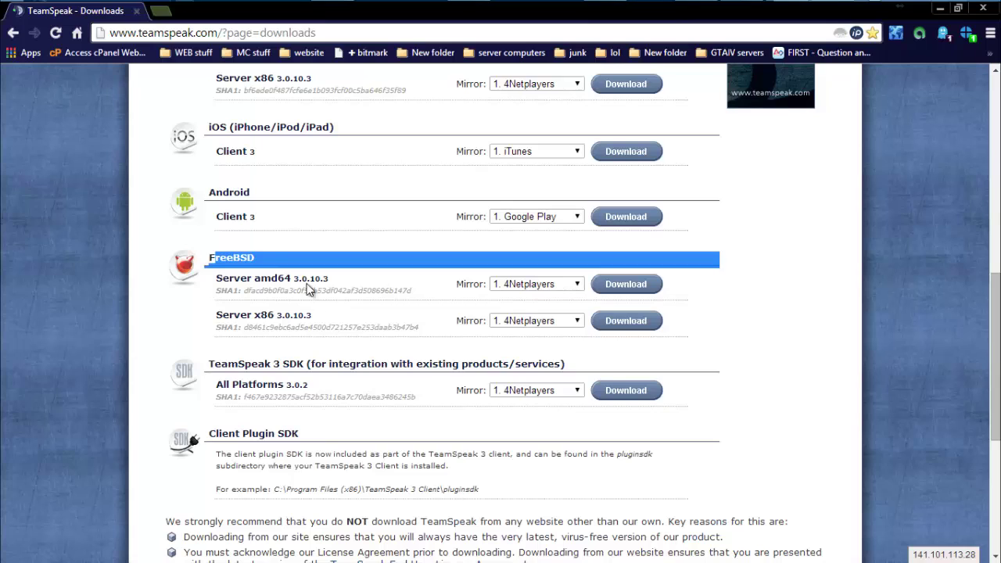
left_click(278, 289)
left_click_drag(215, 284, 338, 281)
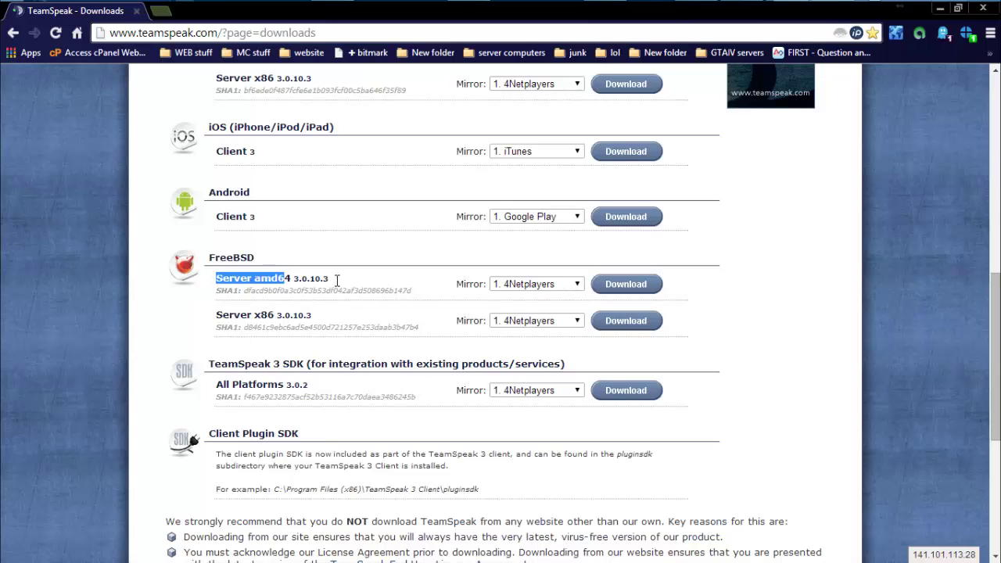
left_click_drag(291, 316, 185, 311)
left_click(246, 325)
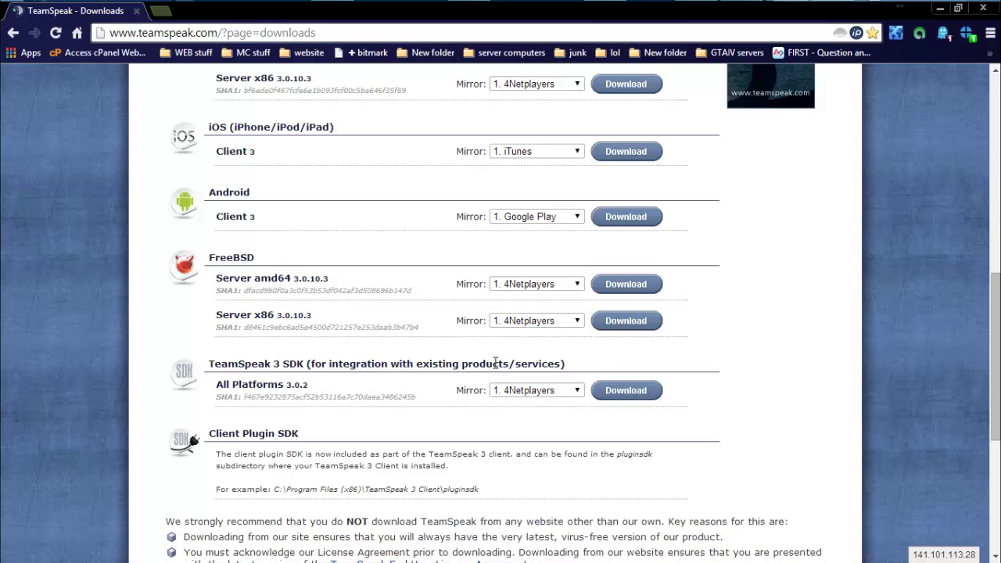
Read the TeamSpeak 3 SDK entry and the Client Plugin SDK note, including its example install path.
left_click_drag(423, 365, 596, 366)
left_click(527, 375)
scroll(309, 418, "down", 2)
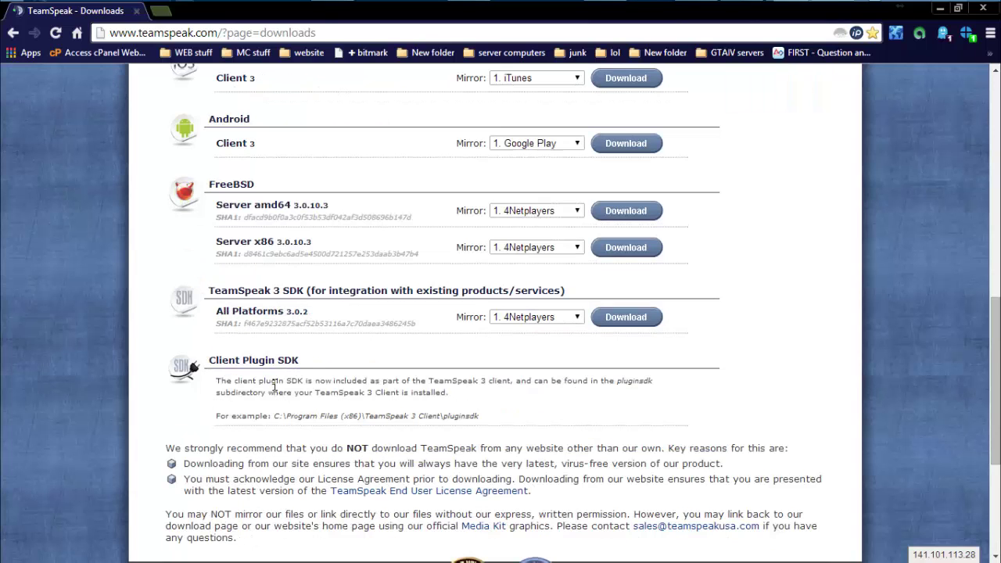
left_click_drag(231, 361, 337, 379)
left_click(310, 394)
left_click_drag(224, 381, 474, 400)
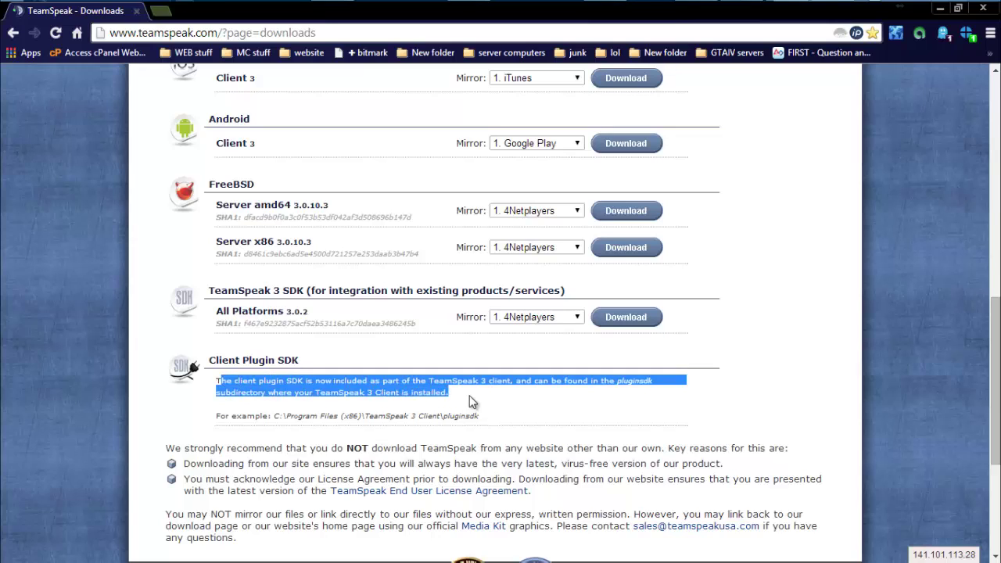
left_click(457, 399)
left_click_drag(366, 383, 529, 416)
left_click(558, 405)
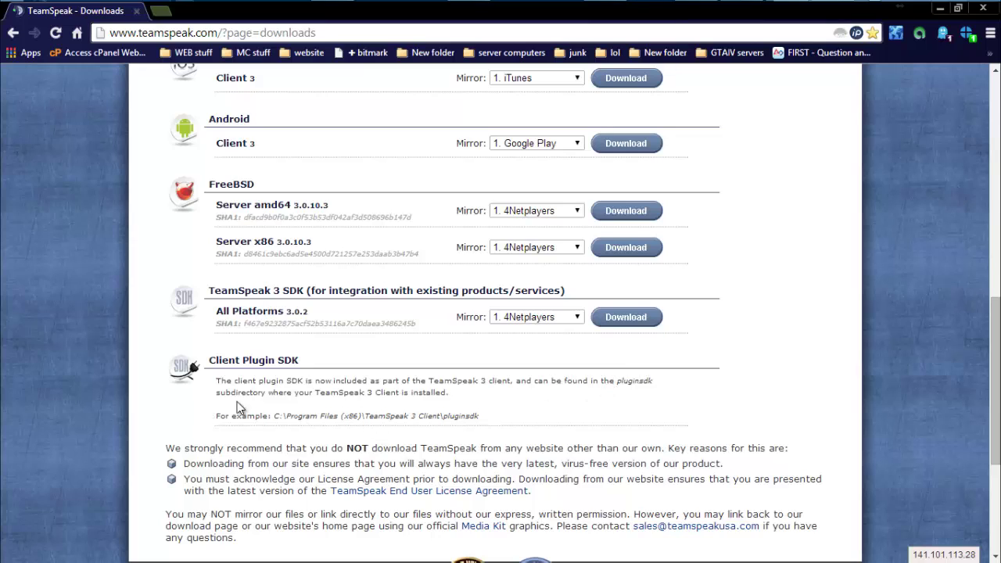
left_click_drag(226, 392, 322, 417)
left_click(581, 419)
scroll(557, 430, "up", 1)
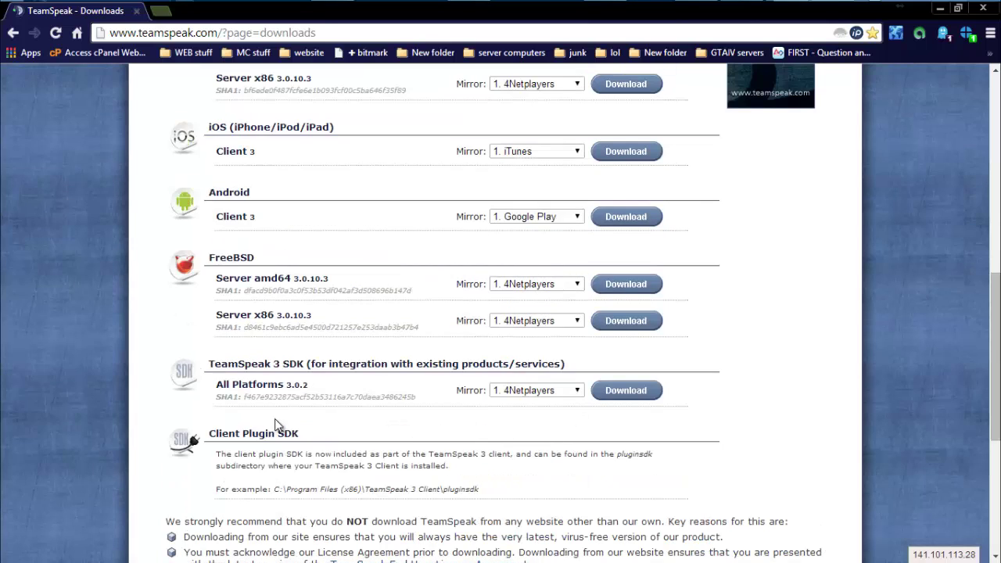
scroll(275, 425, "down", 4)
scroll(457, 274, "up", 2)
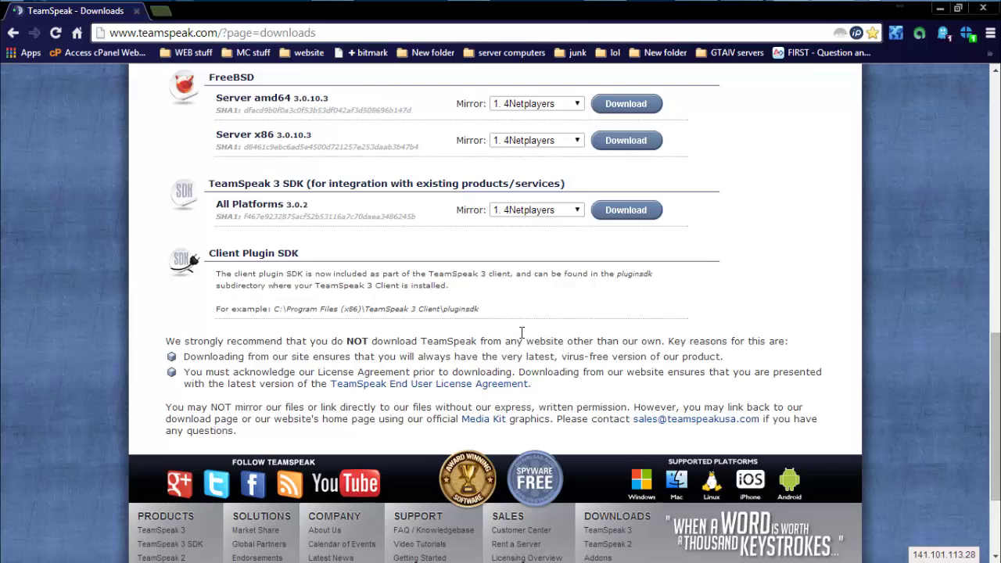
Open the TeamSpeak 3 SDK product page and read through its overview, supported platforms and developer section.
scroll(676, 369, "up", 2)
scroll(679, 368, "up", 8)
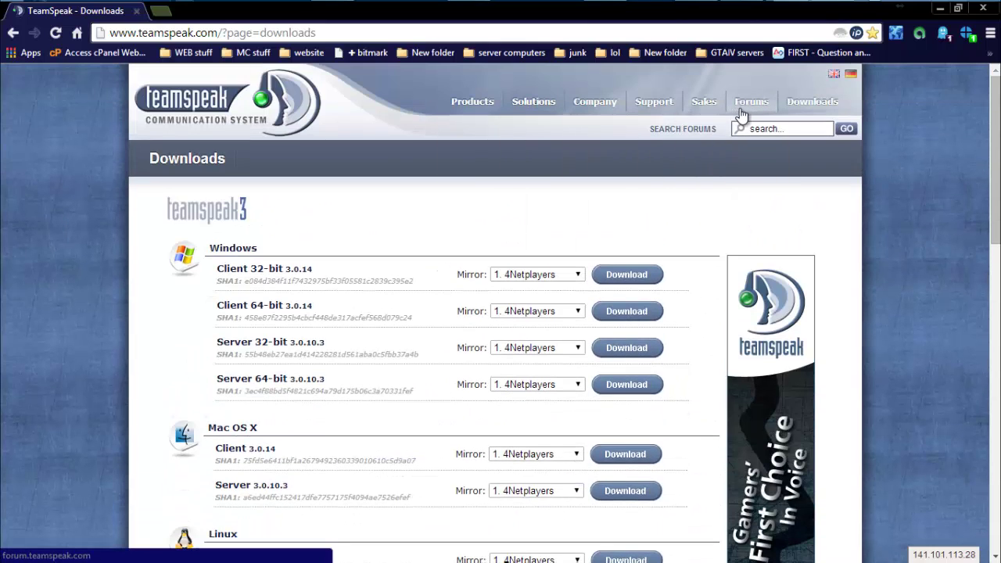
mouse_move(473, 103)
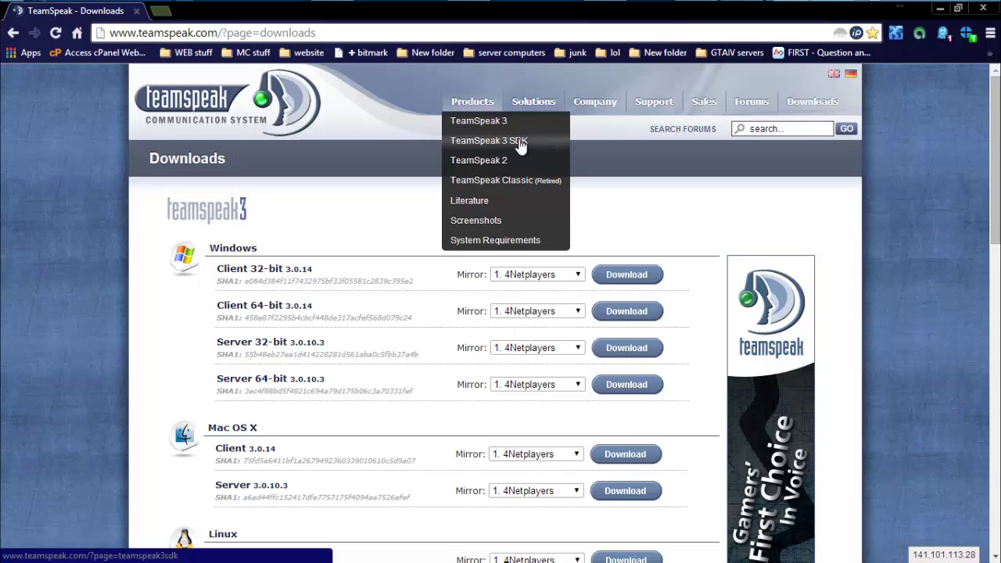
left_click(492, 140)
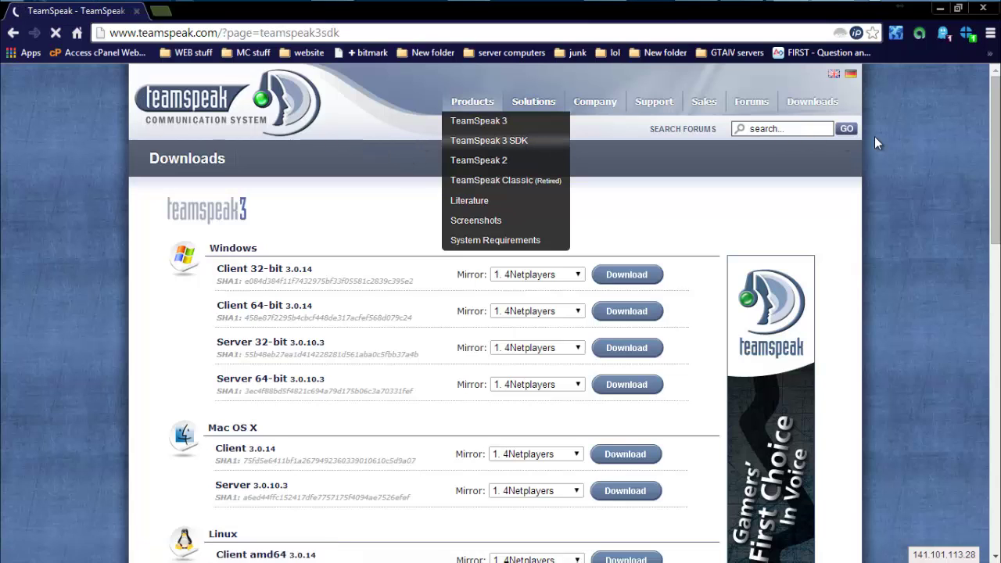
scroll(755, 307, "down", 3)
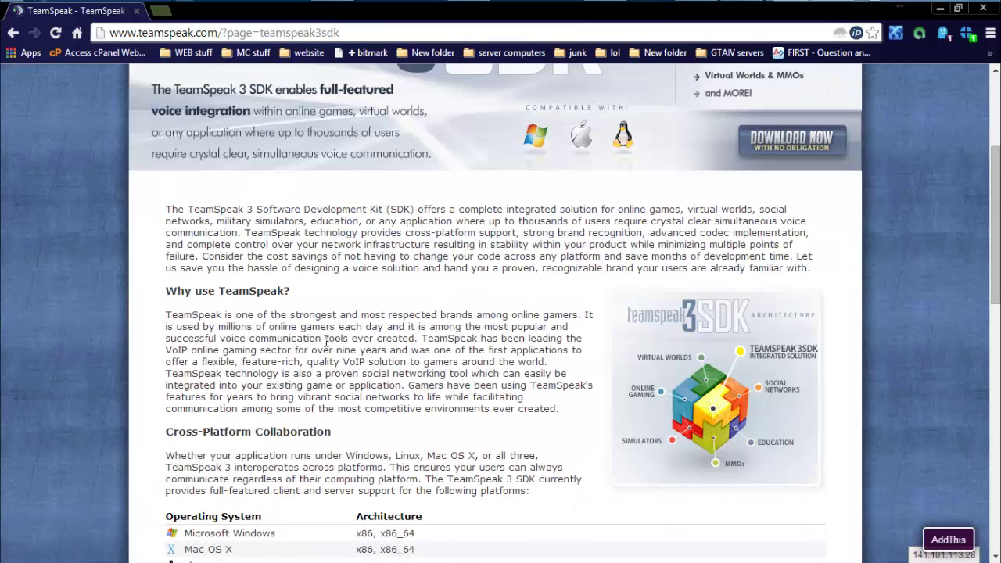
scroll(326, 342, "up", 1)
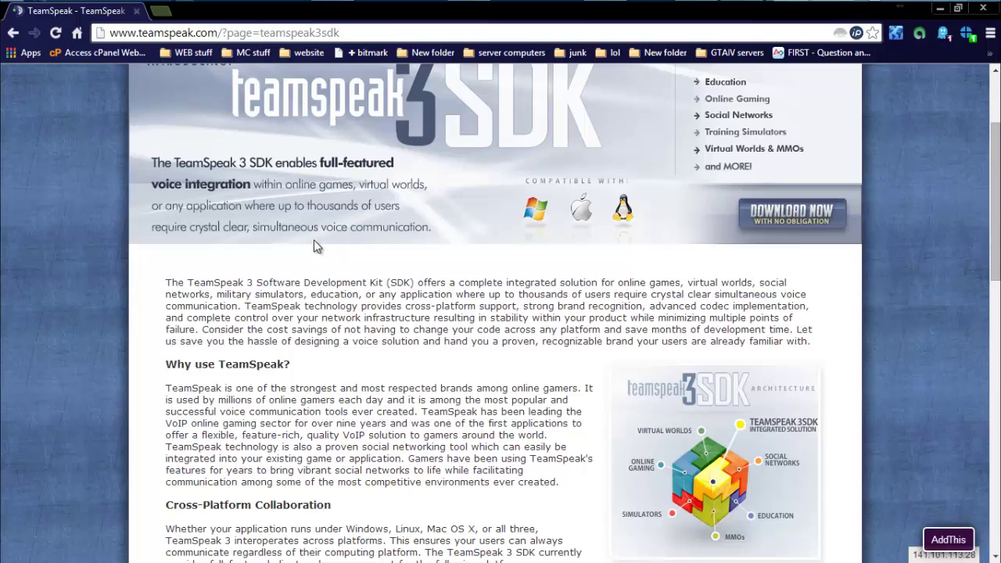
scroll(450, 319, "down", 5)
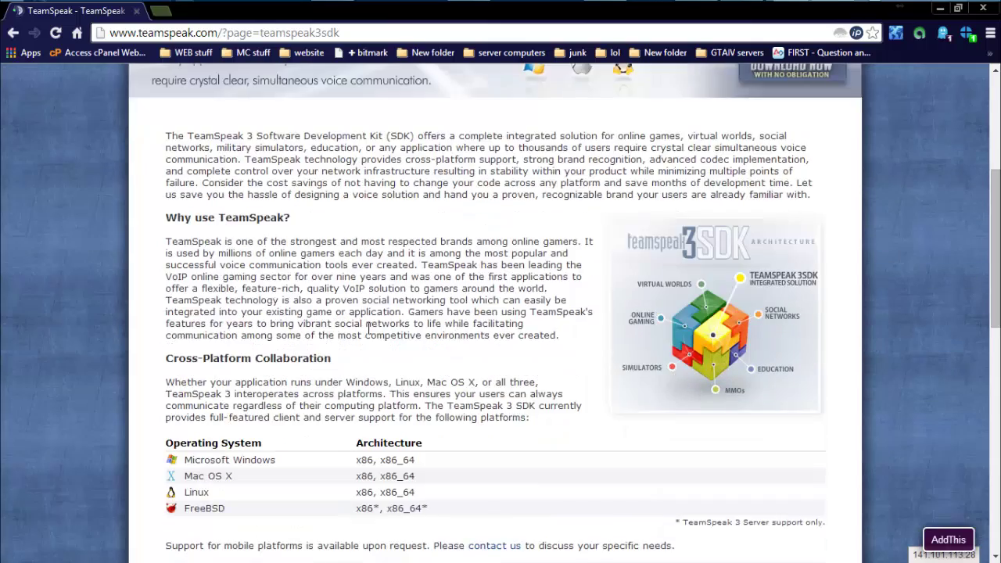
scroll(369, 329, "down", 5)
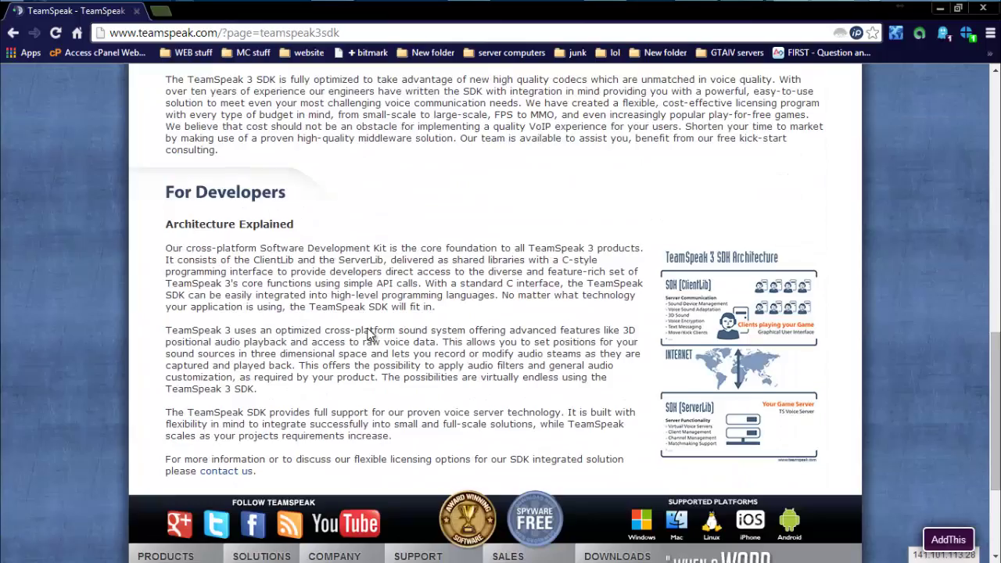
scroll(400, 319, "up", 1)
scroll(881, 309, "up", 7)
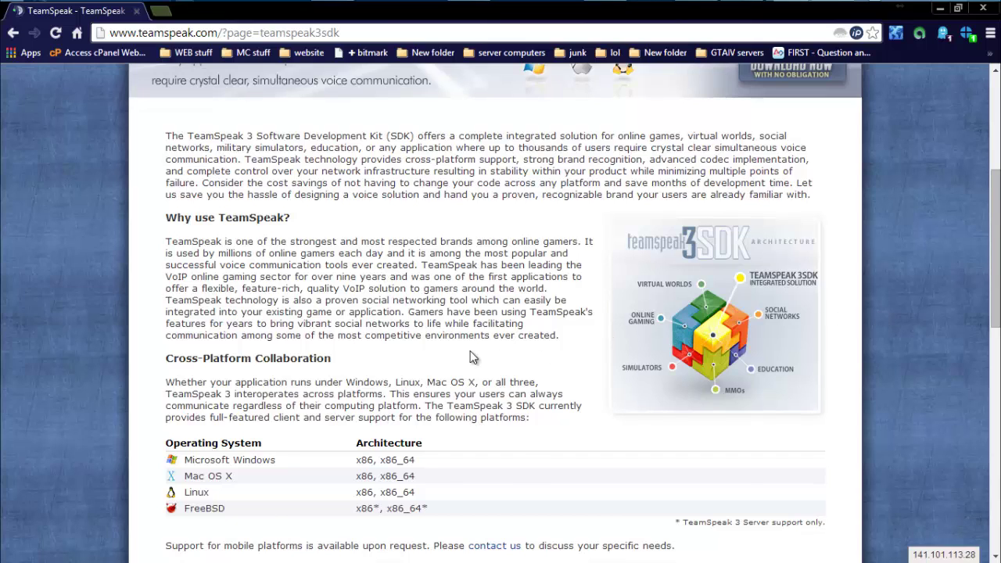
scroll(472, 358, "up", 1)
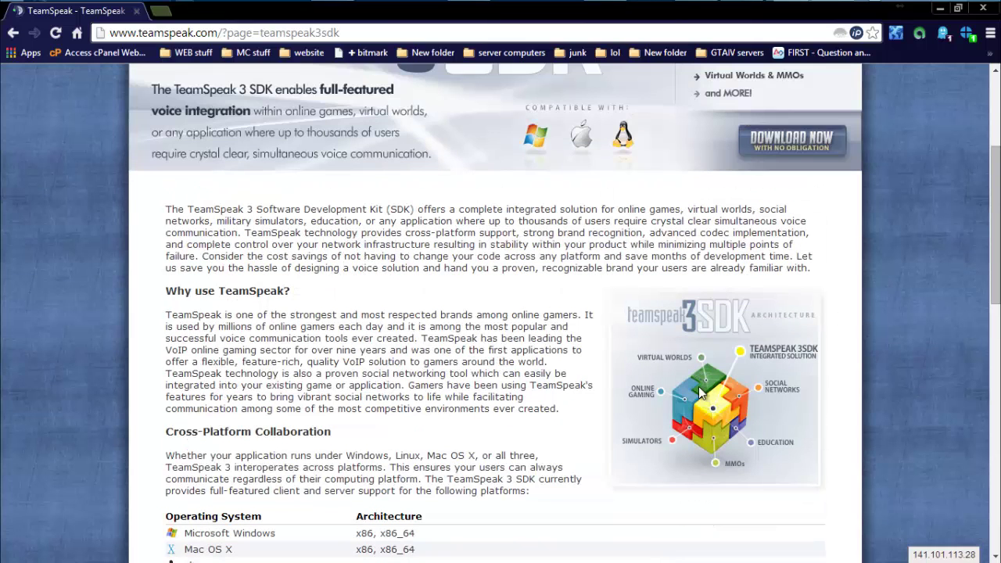
scroll(416, 370, "up", 3)
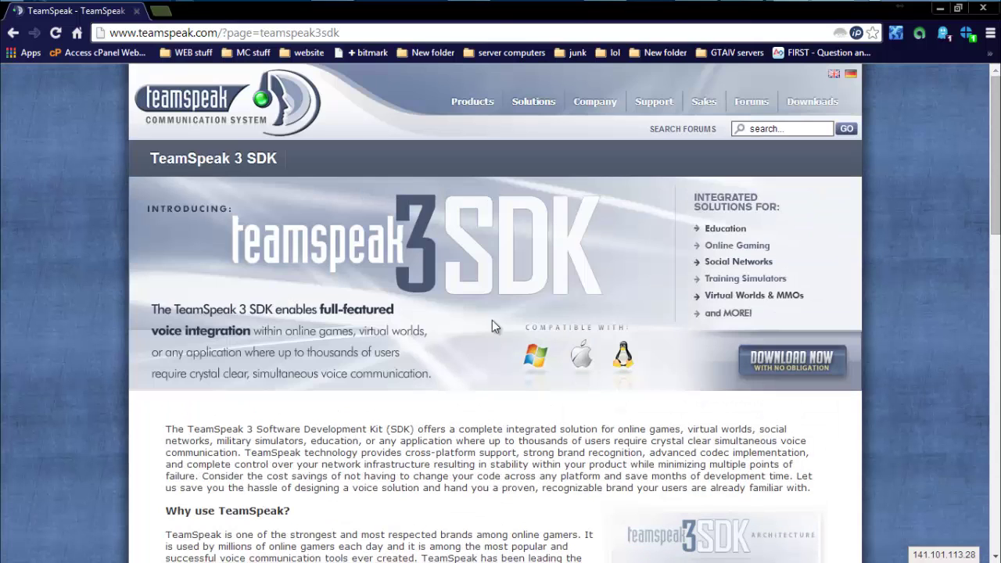
Open the TeamSpeak 3 product page and look through its new and improved features and community-driven features.
left_click(478, 122)
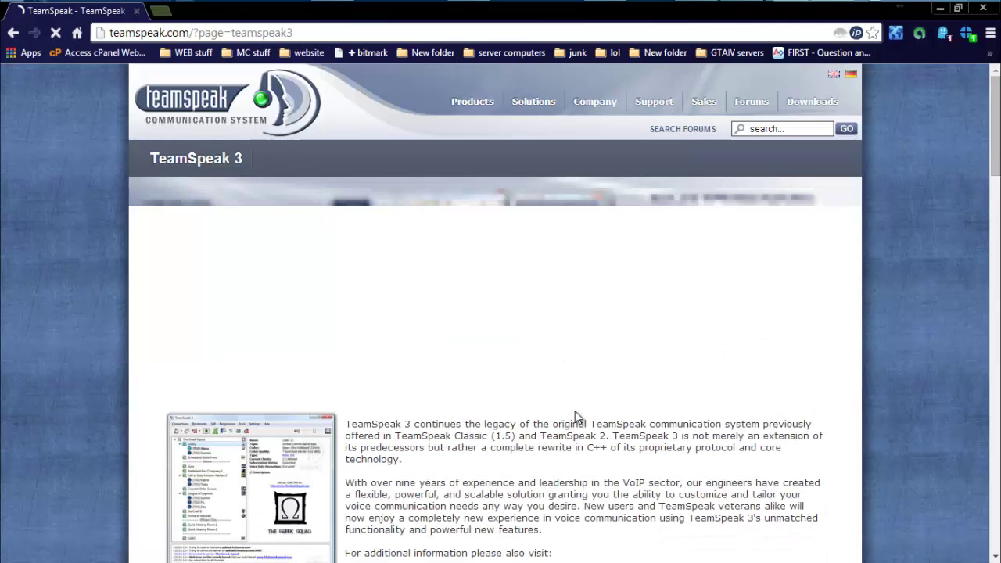
scroll(585, 411, "down", 1)
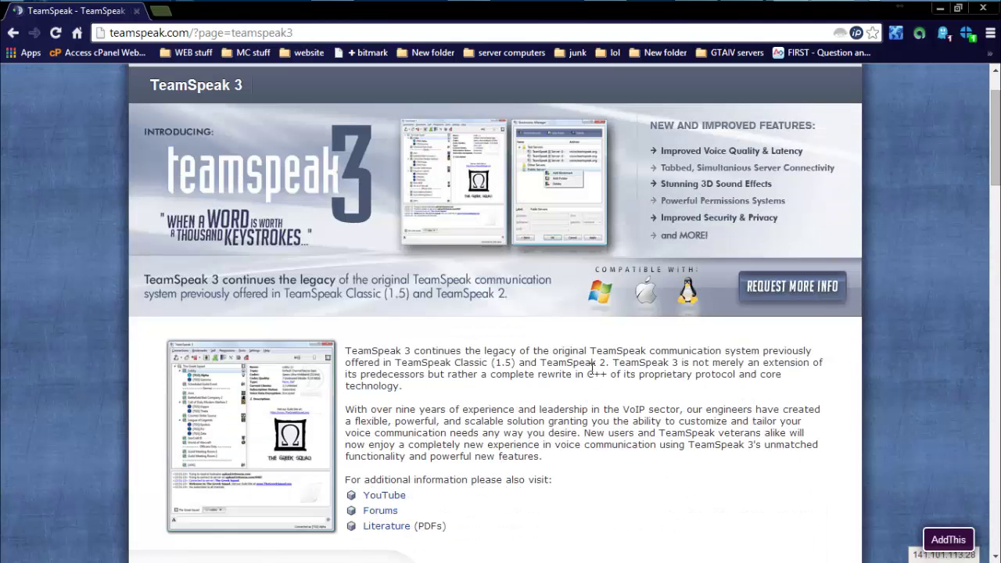
scroll(552, 437, "down", 4)
scroll(500, 441, "up", 2)
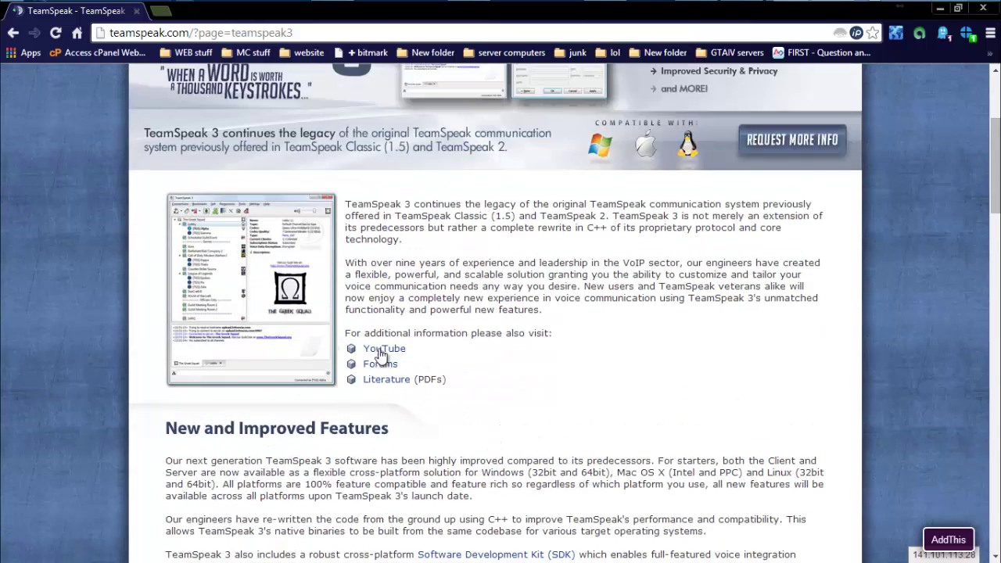
scroll(381, 354, "down", 1)
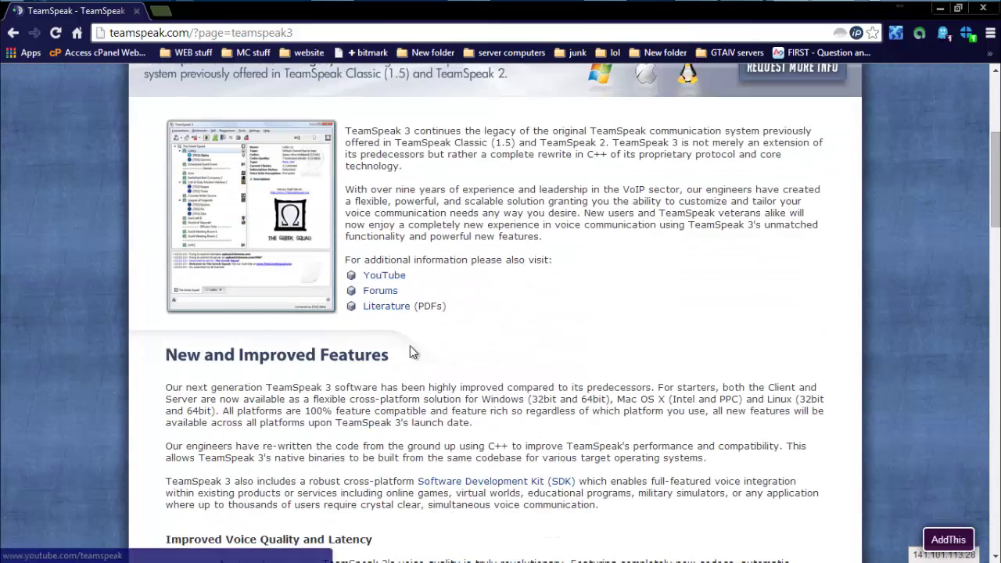
scroll(413, 352, "down", 5)
scroll(416, 355, "down", 6)
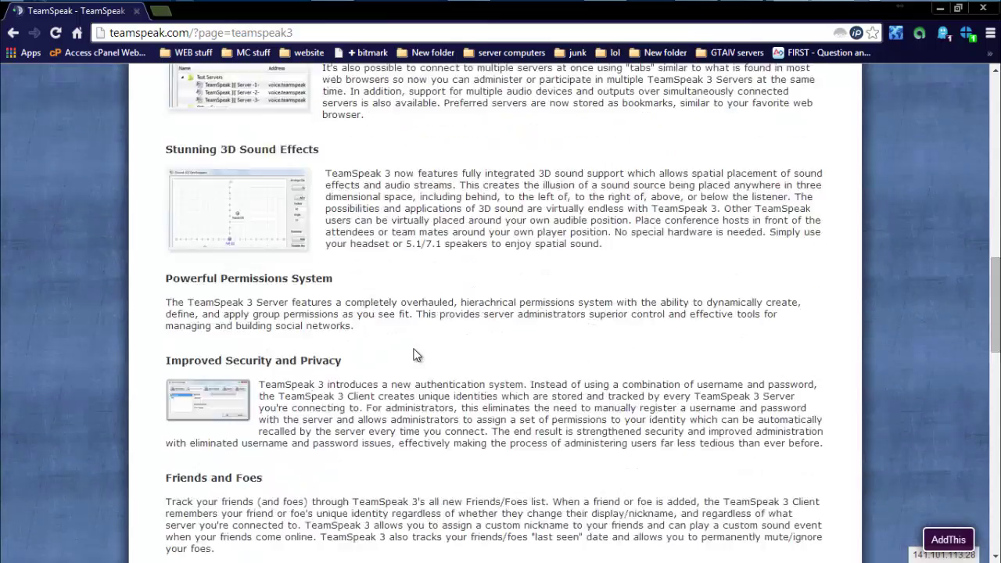
scroll(417, 355, "down", 6)
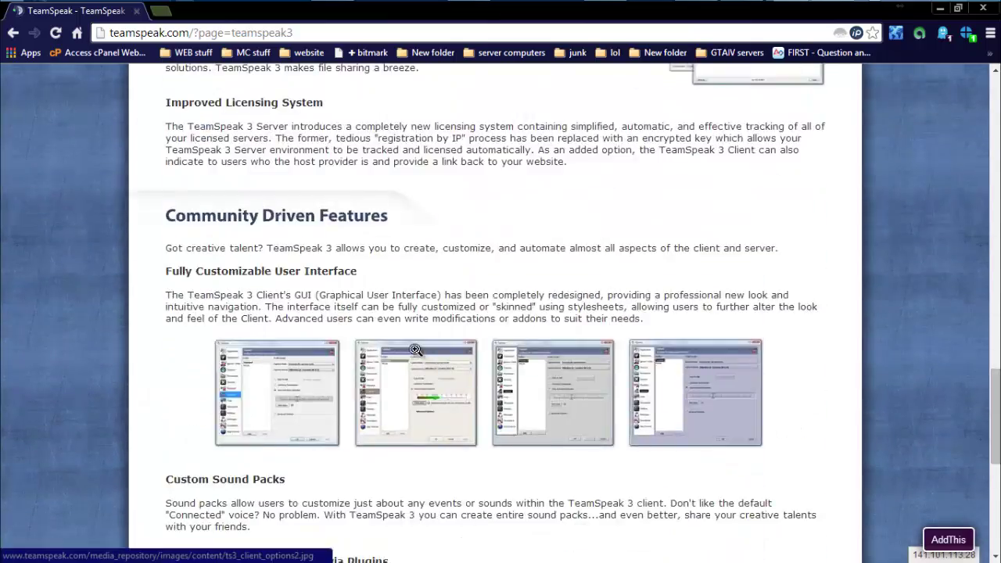
scroll(415, 352, "down", 5)
scroll(415, 349, "up", 6)
scroll(414, 349, "up", 15)
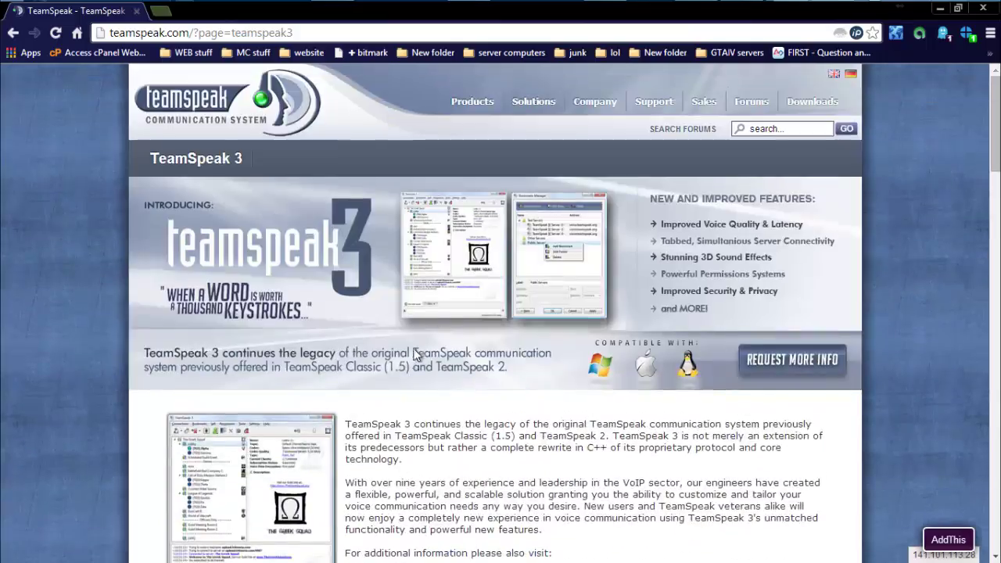
Go to addons.teamspeak.com and look over its temporary landing page.
mouse_move(537, 97)
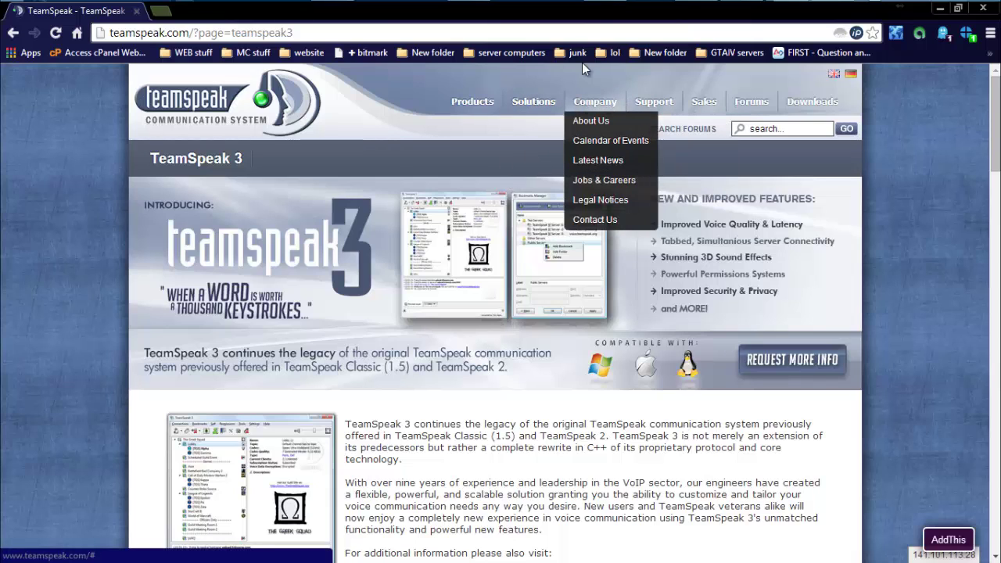
left_click(597, 28)
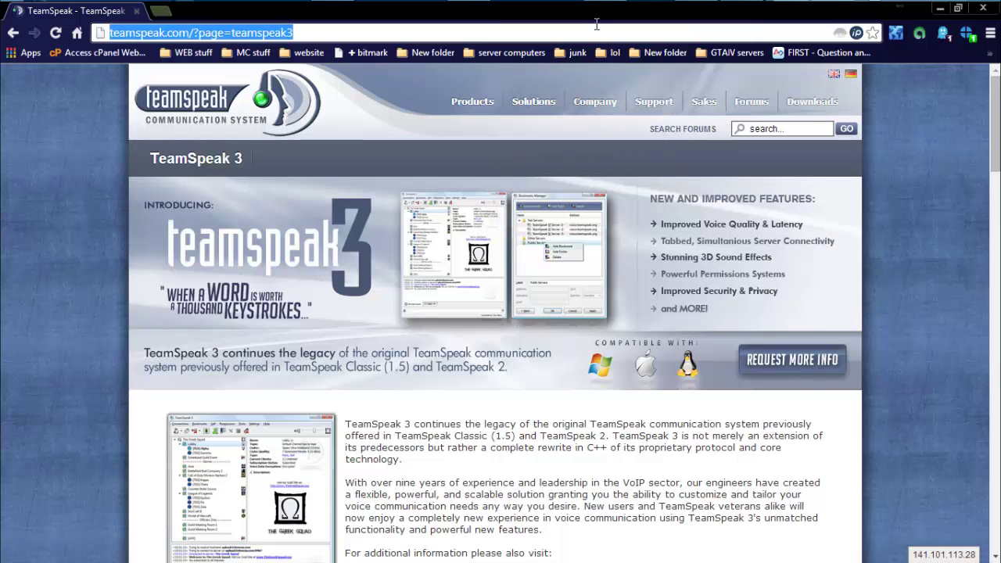
type("addons.teamspeak.com")
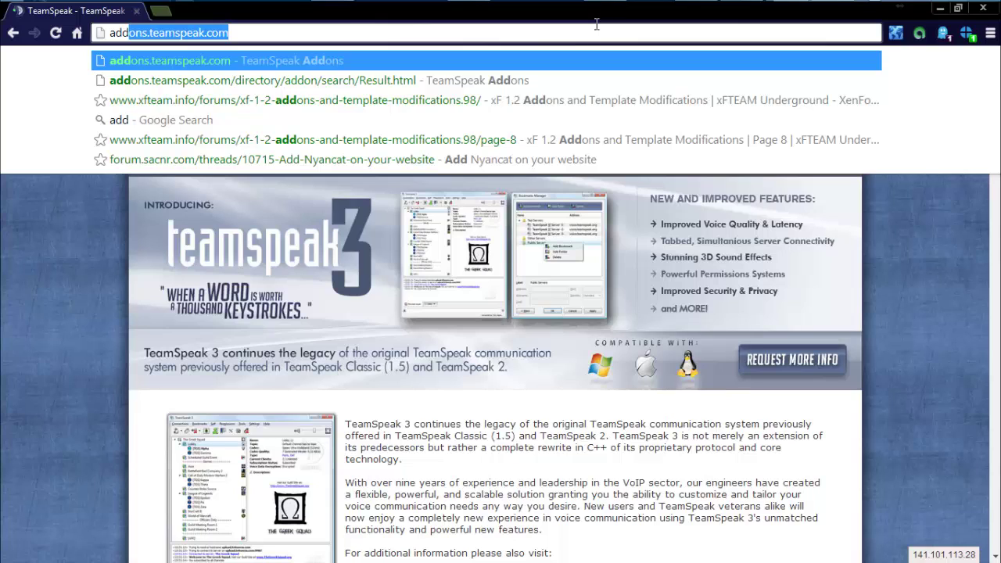
key("Return")
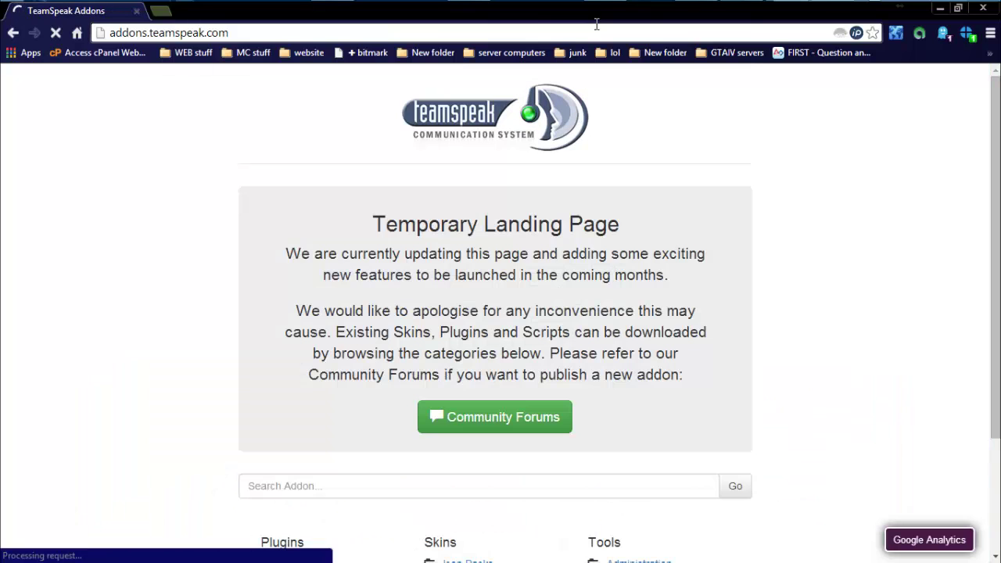
scroll(816, 370, "down", 3)
scroll(647, 250, "up", 3)
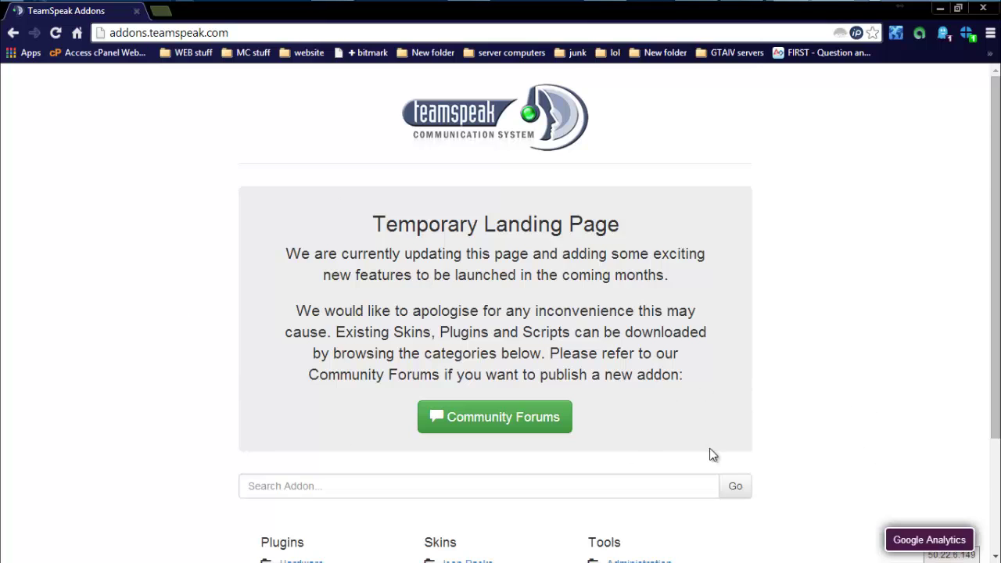
Open the Hardware plugins category and look through its addons, from Keyboard LED Plugin to Roccat colorful Plugin.
scroll(712, 455, "down", 3)
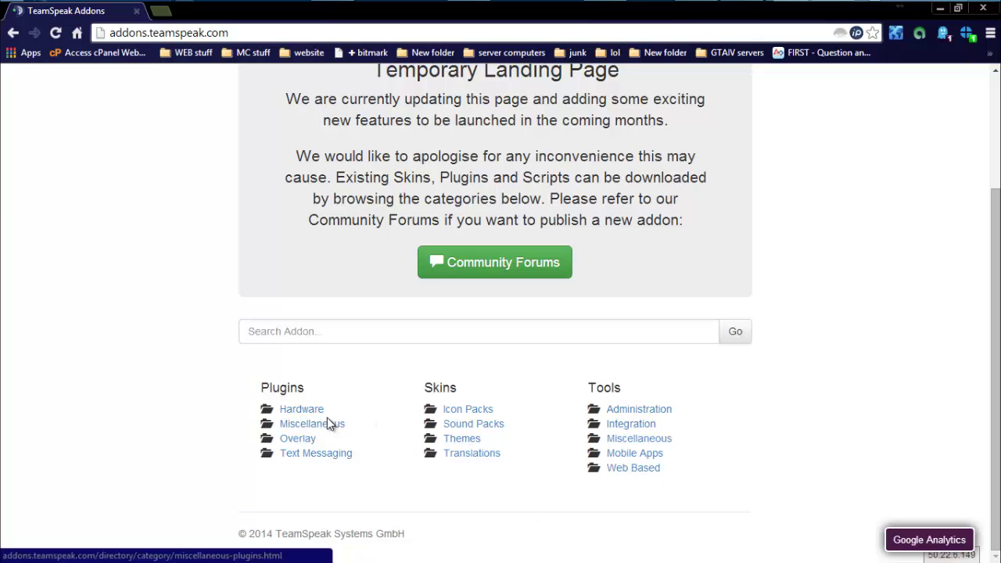
left_click(307, 411)
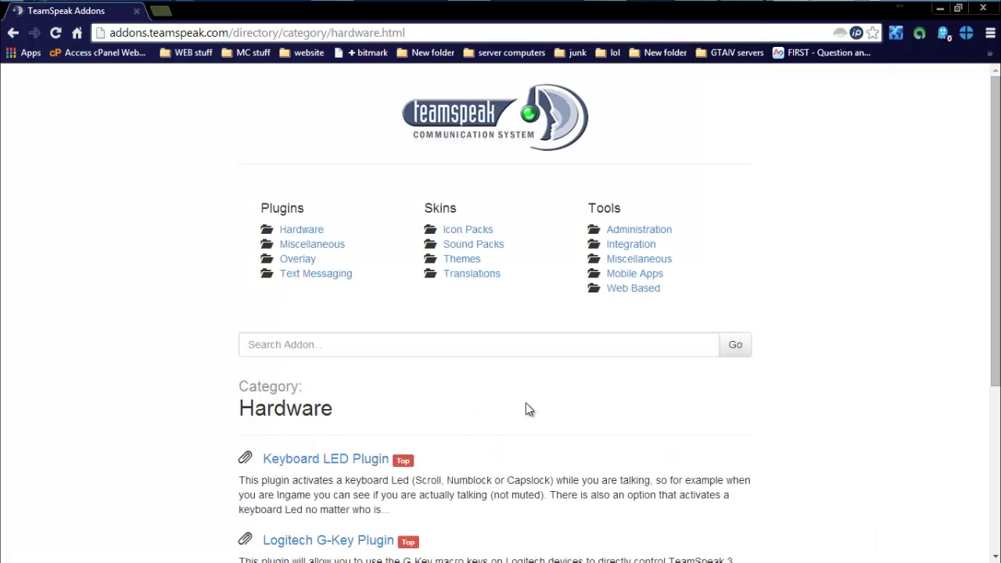
scroll(527, 410, "down", 4)
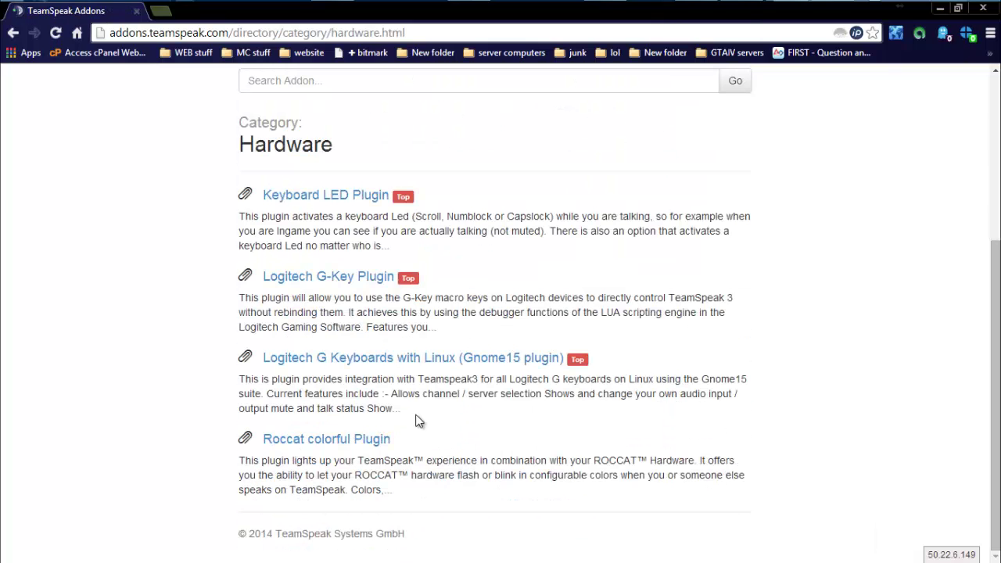
scroll(415, 422, "up", 3)
scroll(416, 430, "down", 3)
scroll(323, 349, "up", 3)
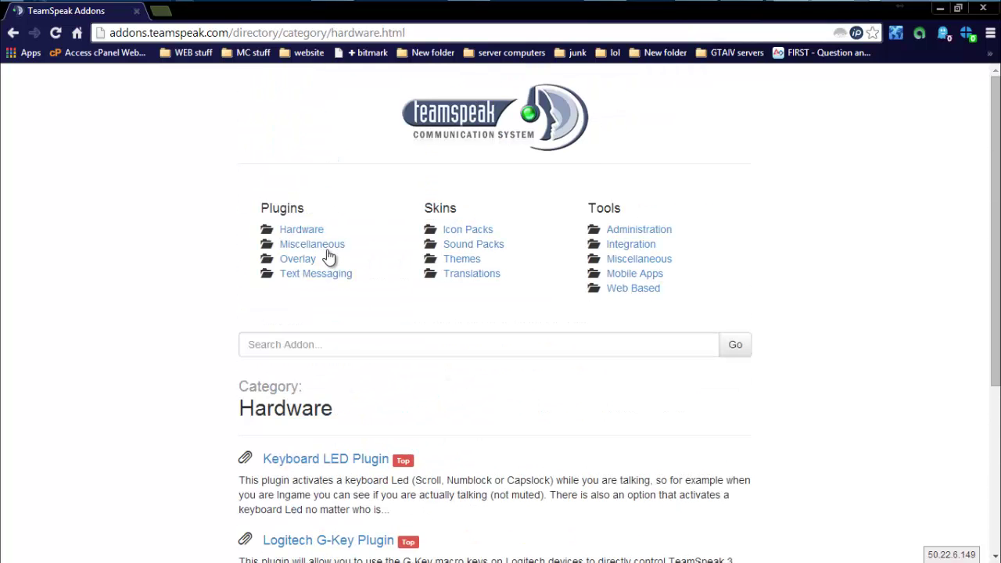
Open the Miscellaneous plugins category and read the entries from Voice Notification through Winamp4Ts3.
left_click(334, 252)
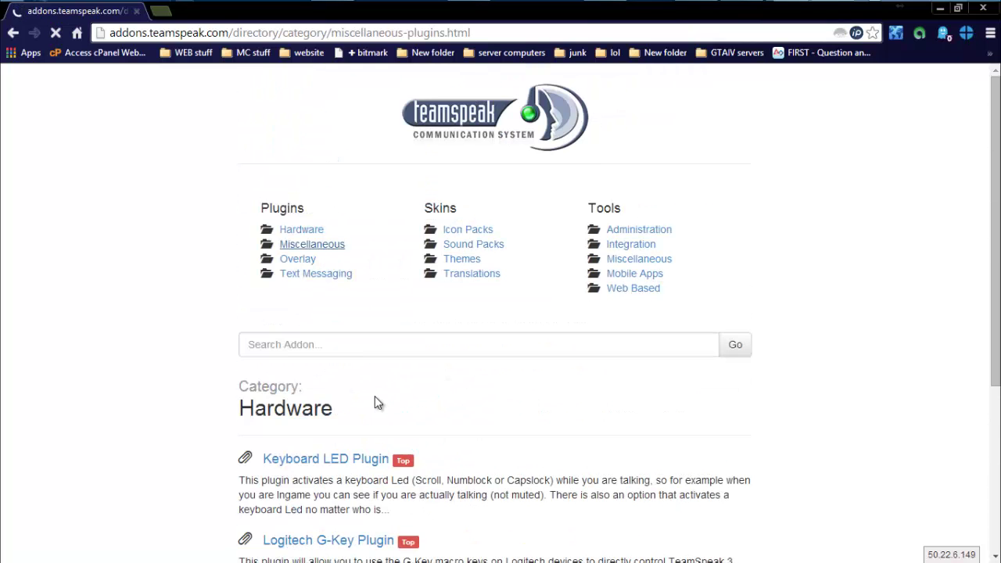
scroll(374, 402, "down", 4)
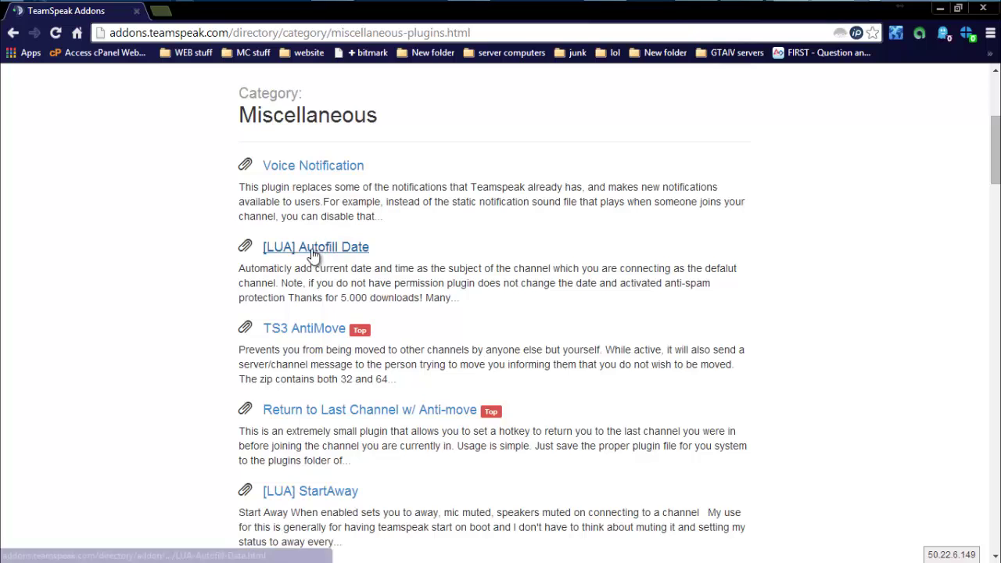
scroll(312, 255, "down", 1)
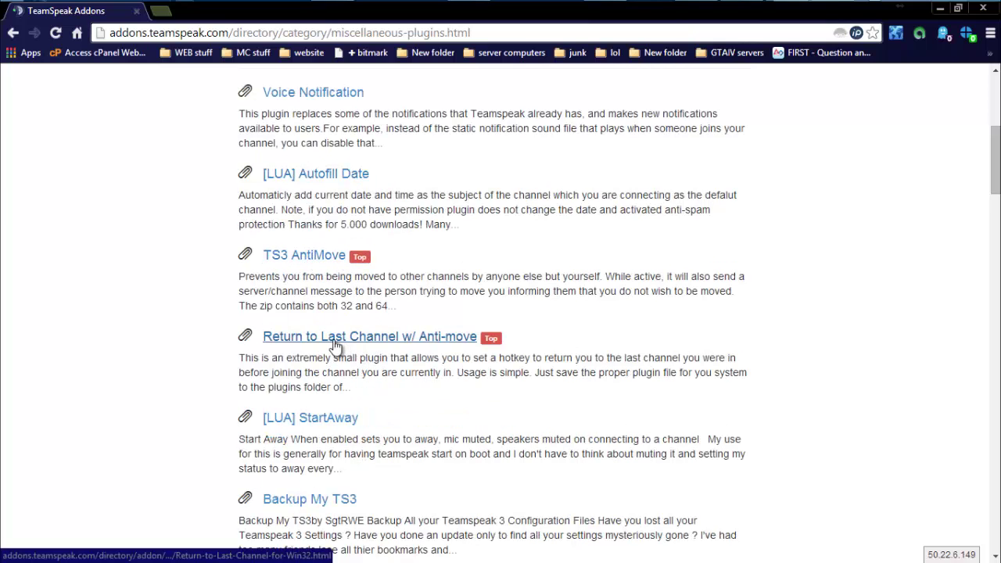
scroll(496, 405, "down", 1)
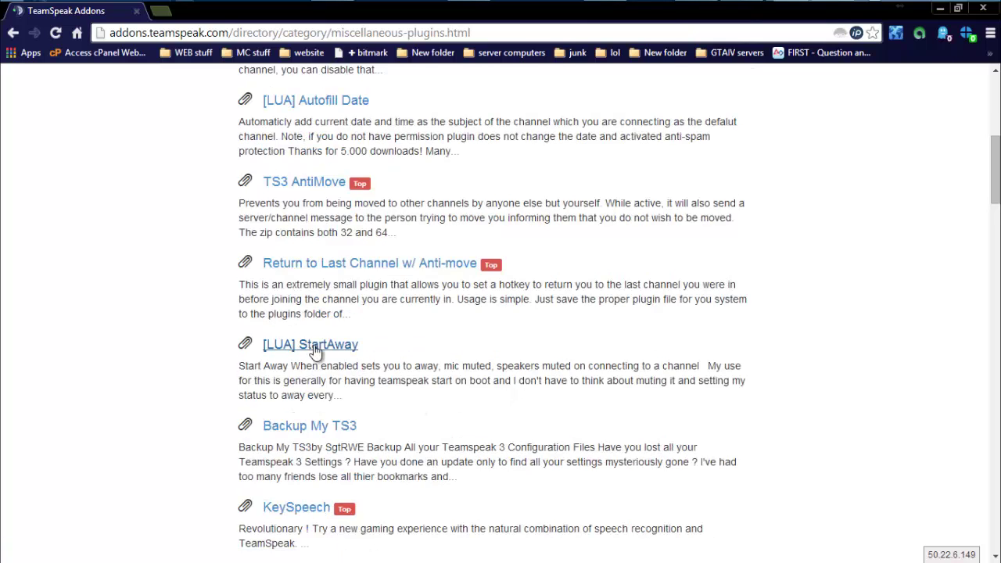
scroll(316, 352, "down", 1)
scroll(353, 368, "down", 1)
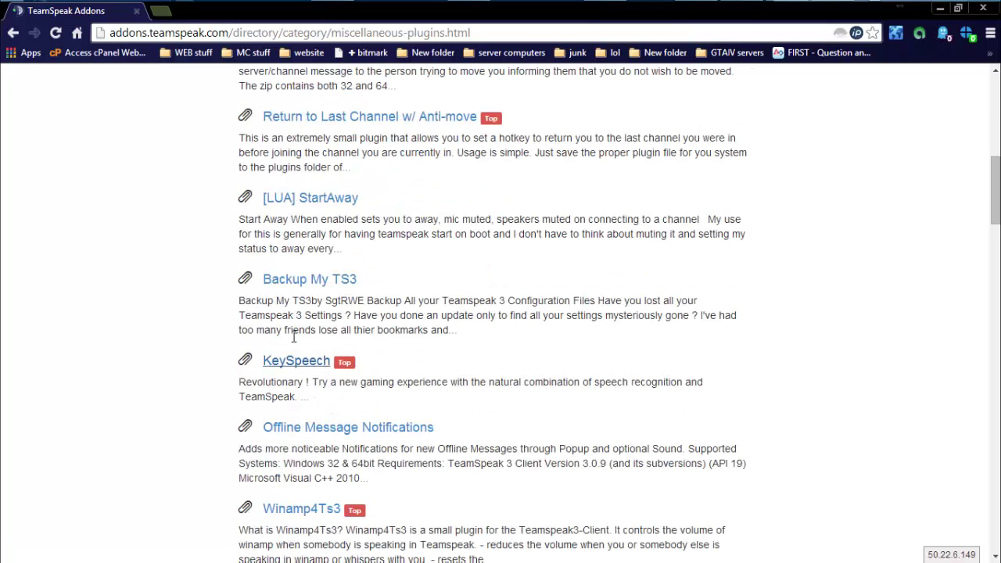
scroll(354, 383, "down", 1)
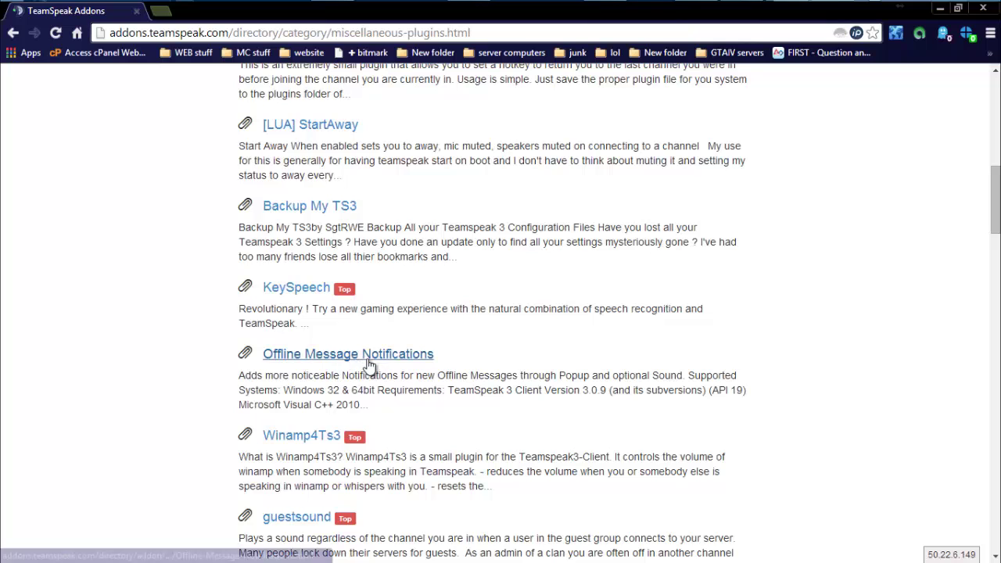
scroll(370, 366, "down", 1)
scroll(420, 384, "down", 1)
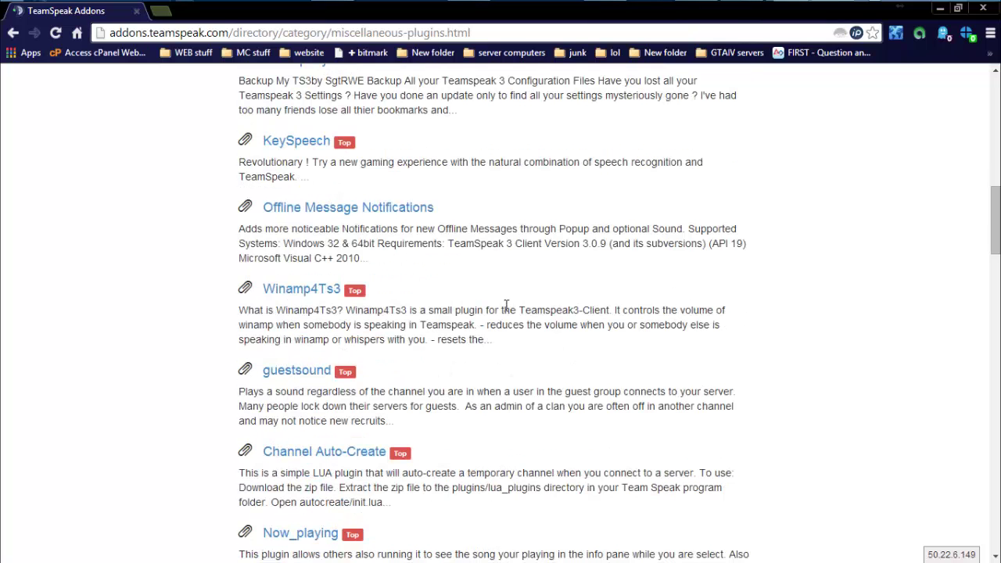
Read the Miscellaneous plugin entries from guestsound through Self Recorder, including TeamSpeak3 MusicBot Plugin and pmwatch.
scroll(329, 375, "down", 3)
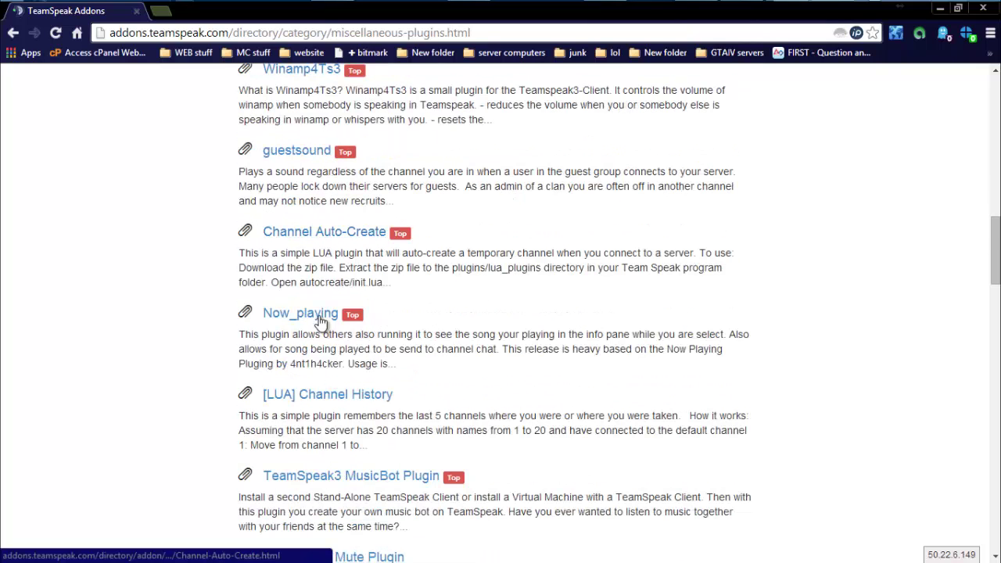
scroll(352, 234, "down", 1)
scroll(361, 322, "down", 1)
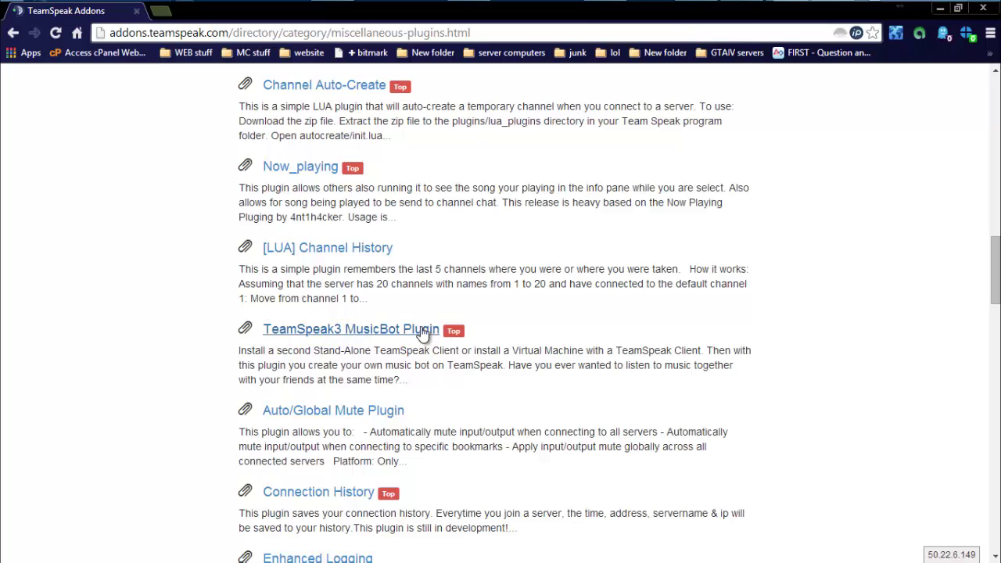
scroll(414, 337, "down", 1)
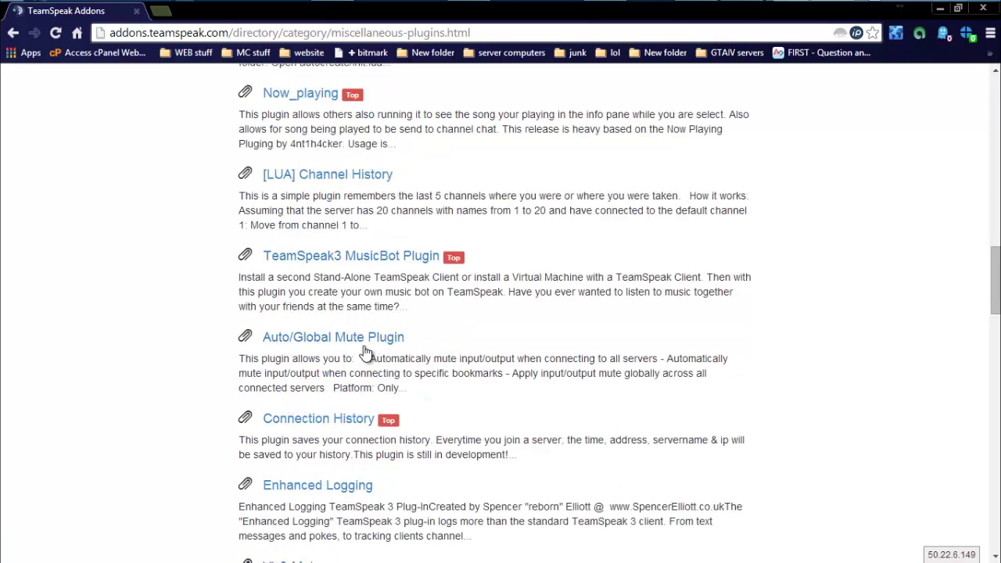
scroll(376, 344, "down", 1)
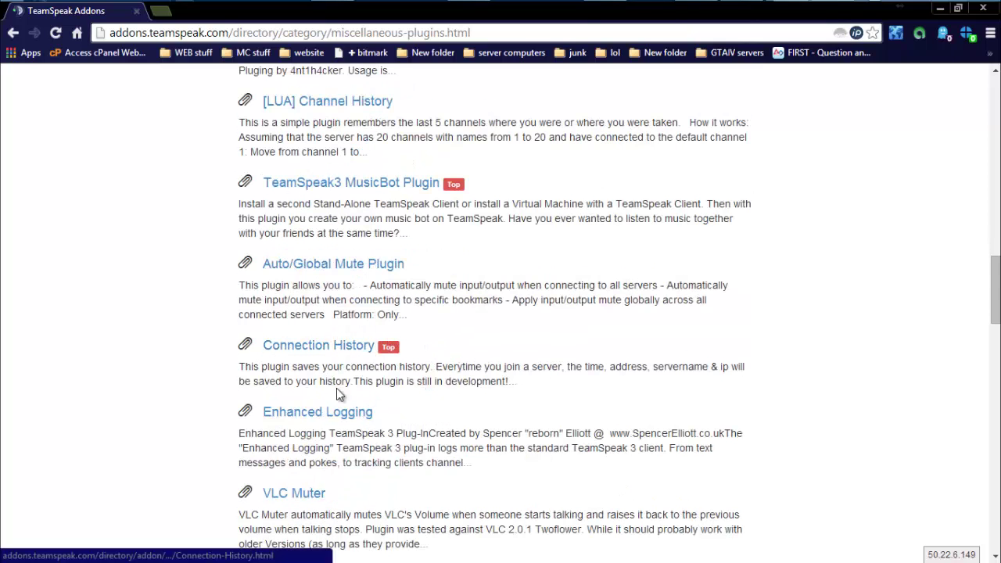
scroll(338, 356, "down", 2)
scroll(313, 356, "down", 1)
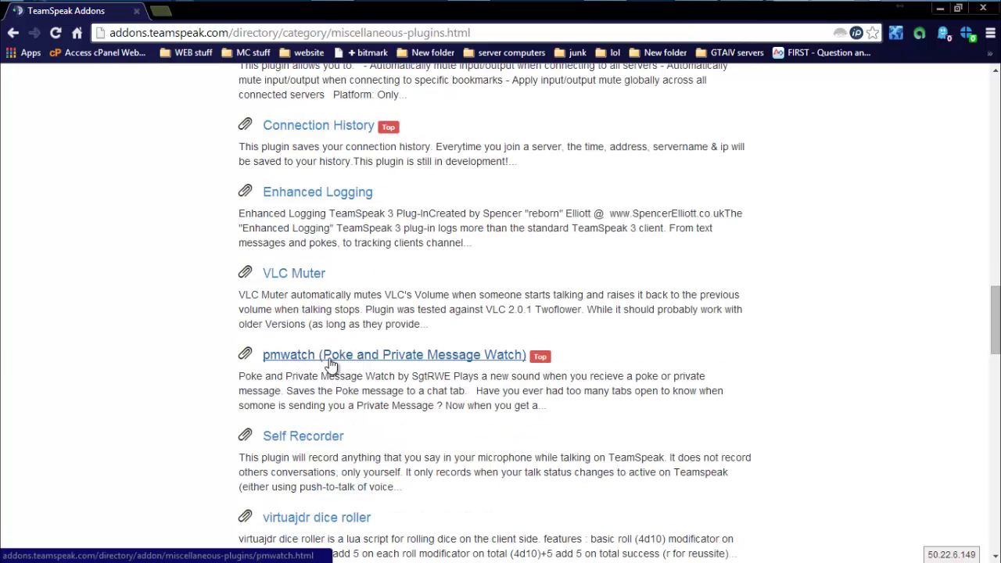
scroll(394, 352, "down", 1)
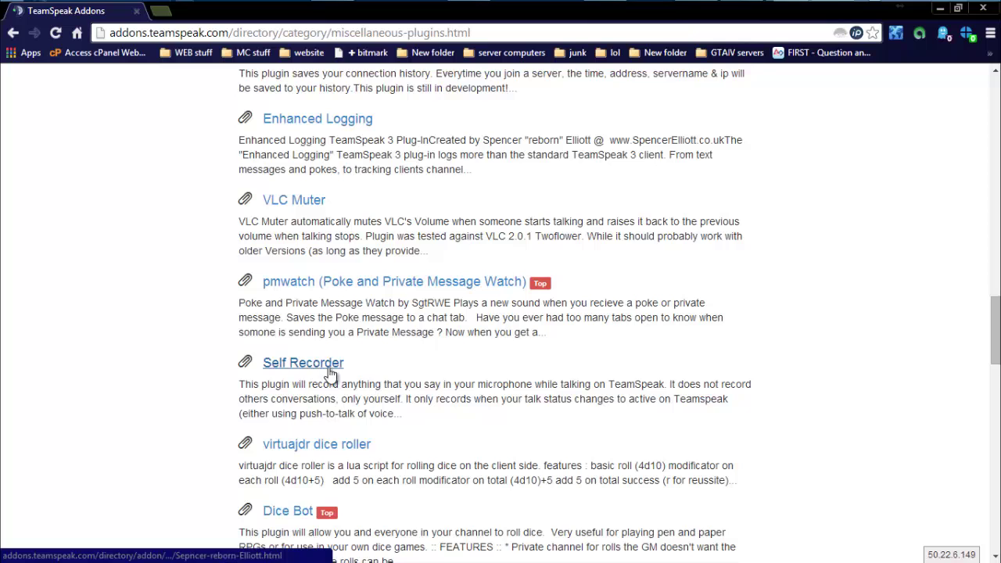
Read the Miscellaneous plugin entries from virtuajdr dice roller through Domert's Dice Roller, including TS3MassMover and WMP Muter.
scroll(344, 391, "down", 1)
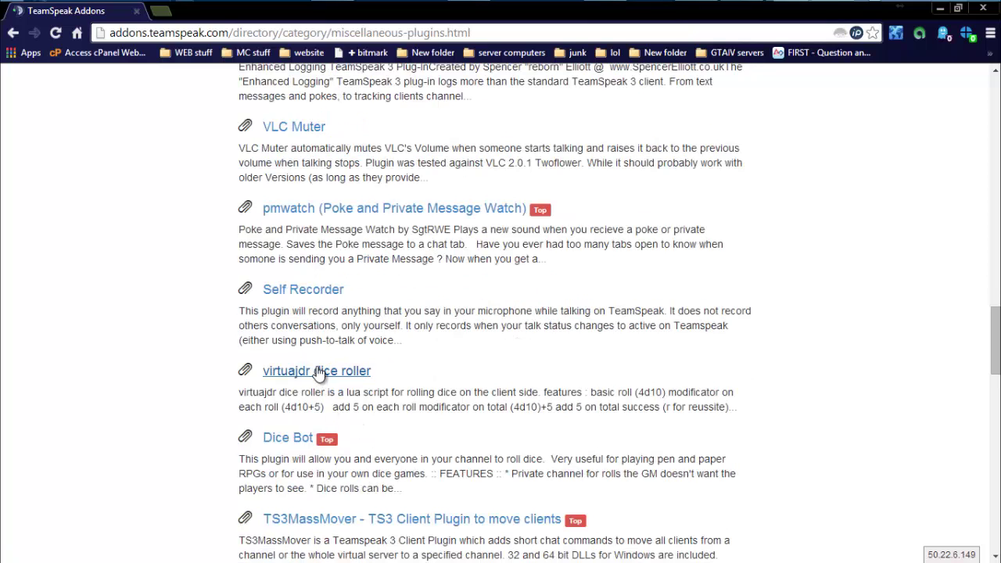
scroll(342, 371, "down", 1)
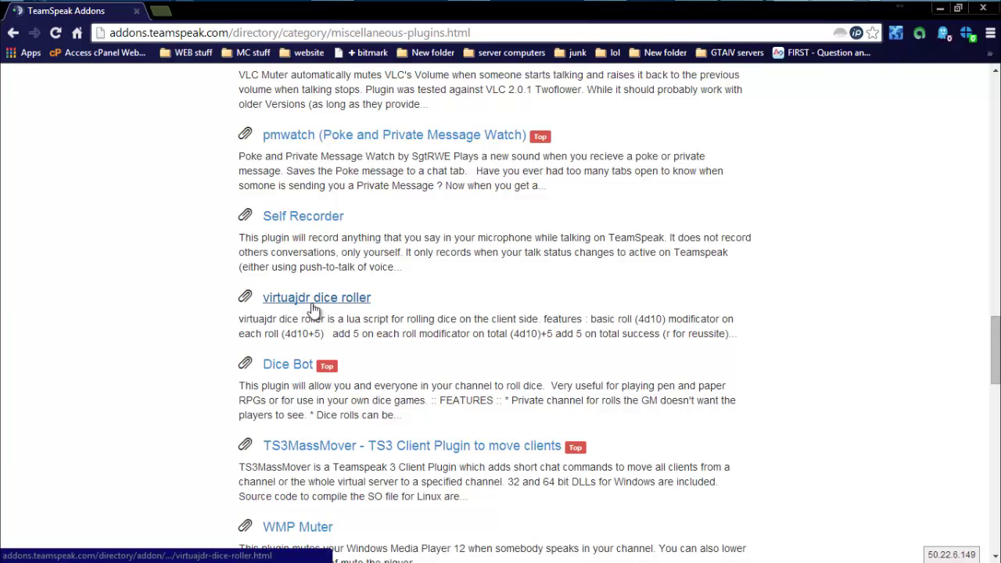
scroll(382, 349, "down", 1)
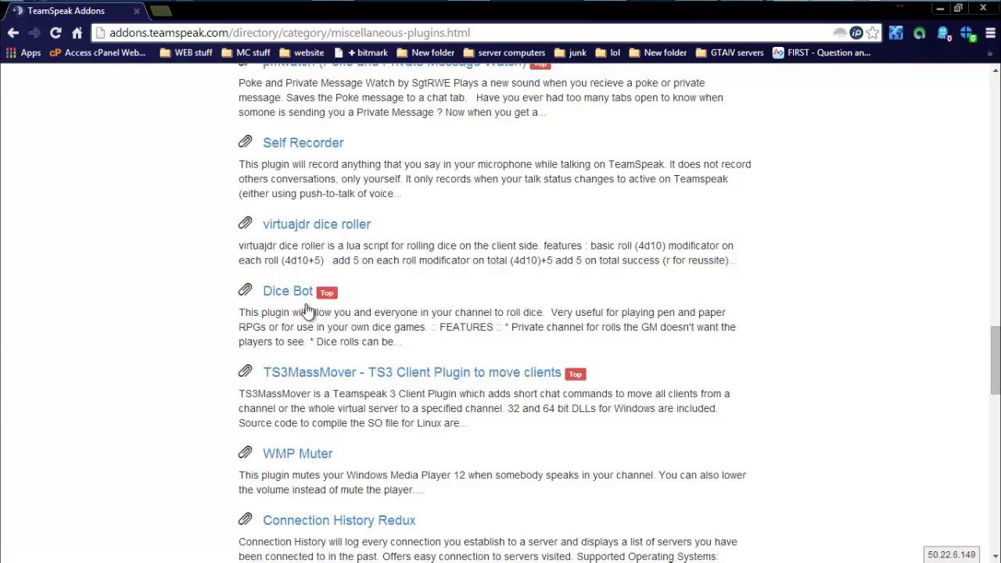
scroll(413, 358, "down", 1)
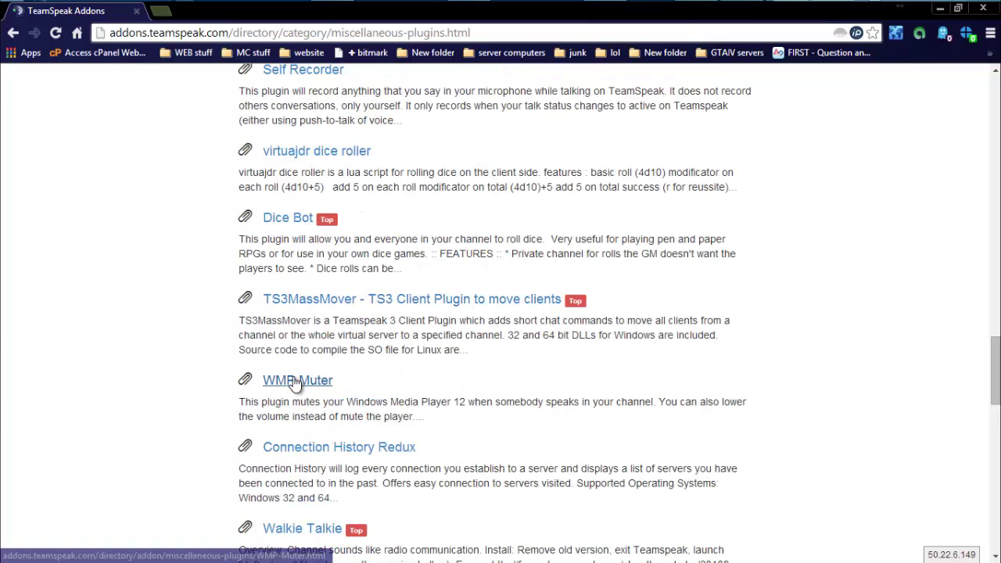
scroll(297, 380, "down", 1)
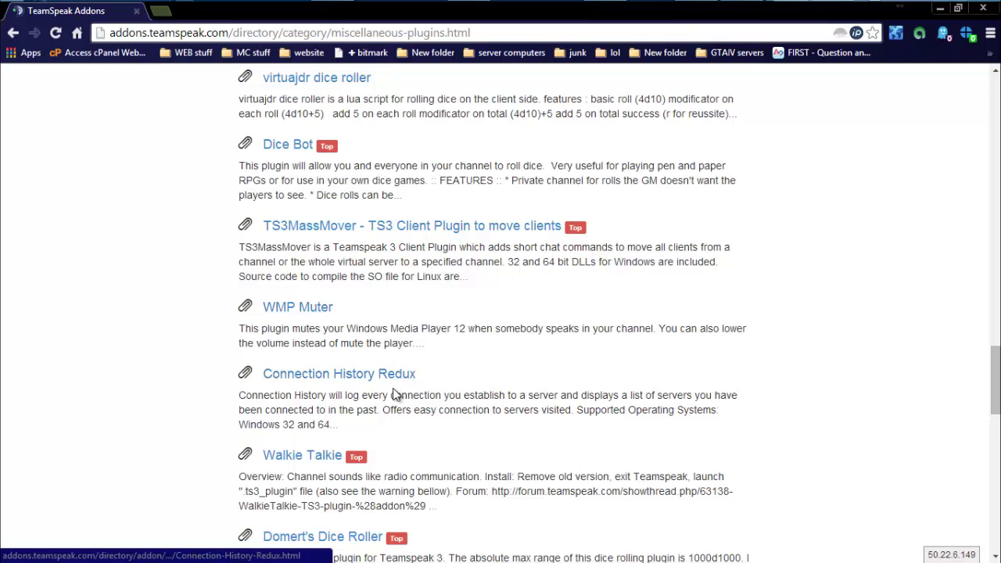
scroll(384, 388, "down", 1)
scroll(329, 367, "down", 1)
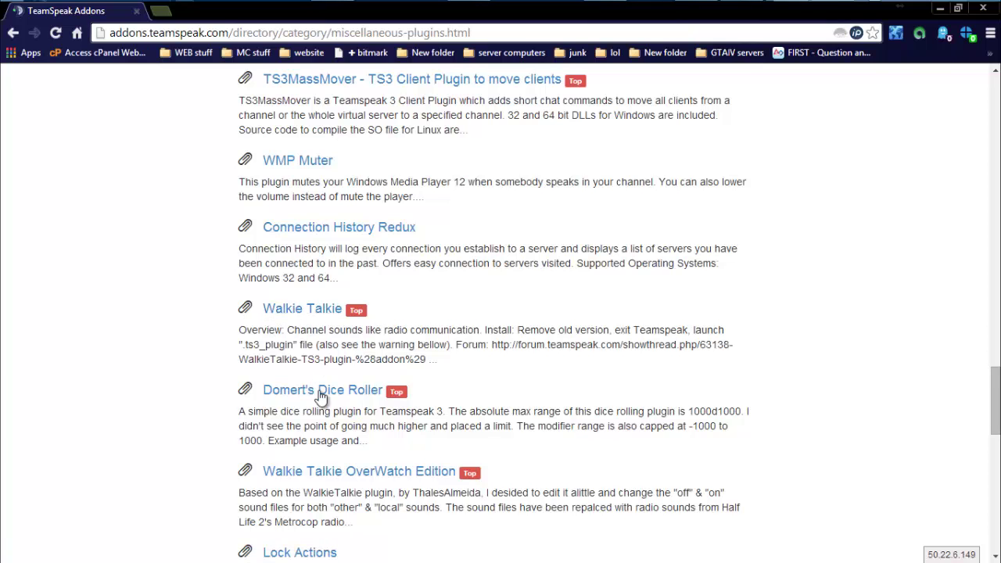
Examine the Miscellaneous plugin entries from Walkie Talkie OverWatch Edition through Announce Server Group, including TS3 Soundboard and CrossTalk.
scroll(360, 462, "down", 2)
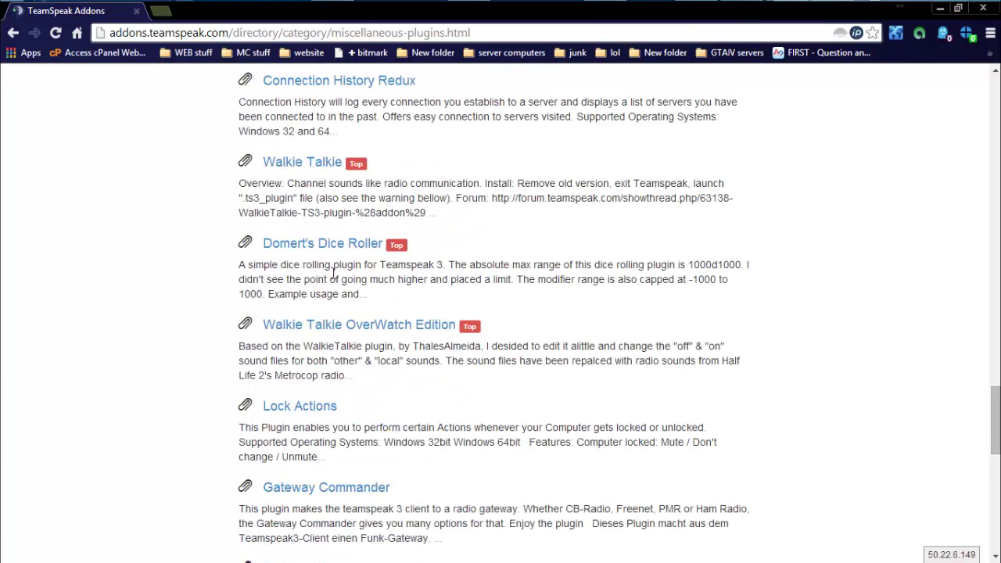
scroll(291, 440, "down", 1)
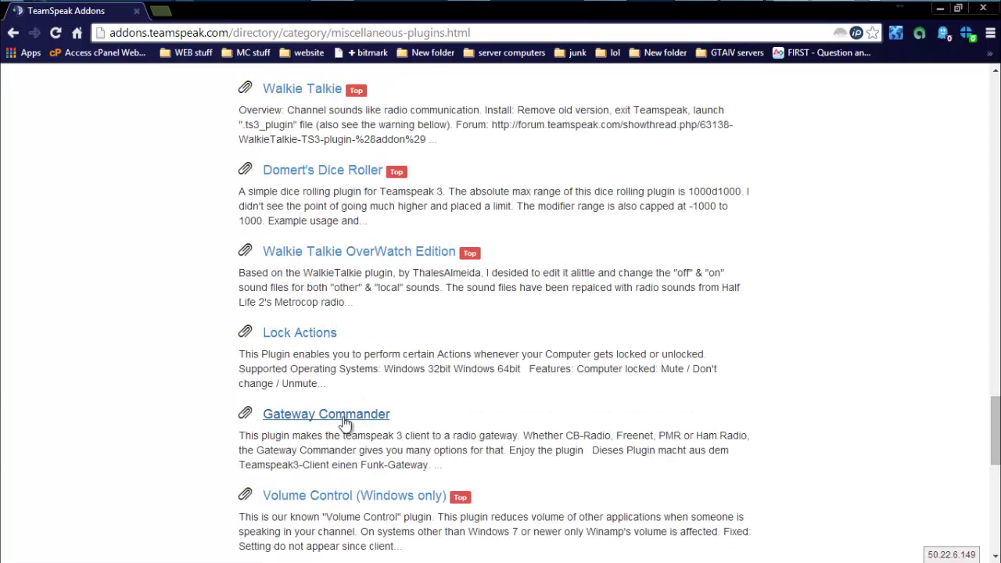
scroll(397, 485, "down", 1)
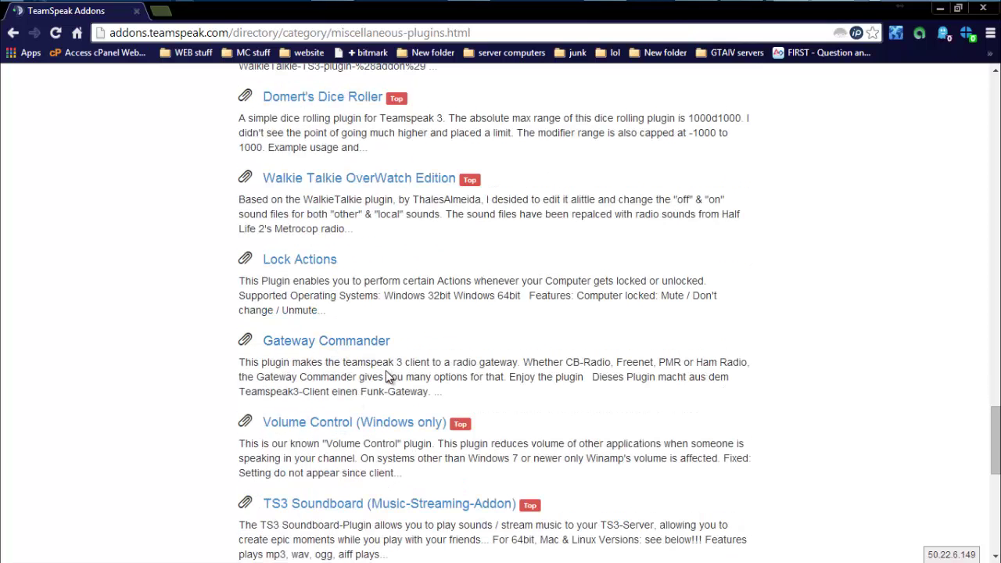
scroll(352, 438, "down", 1)
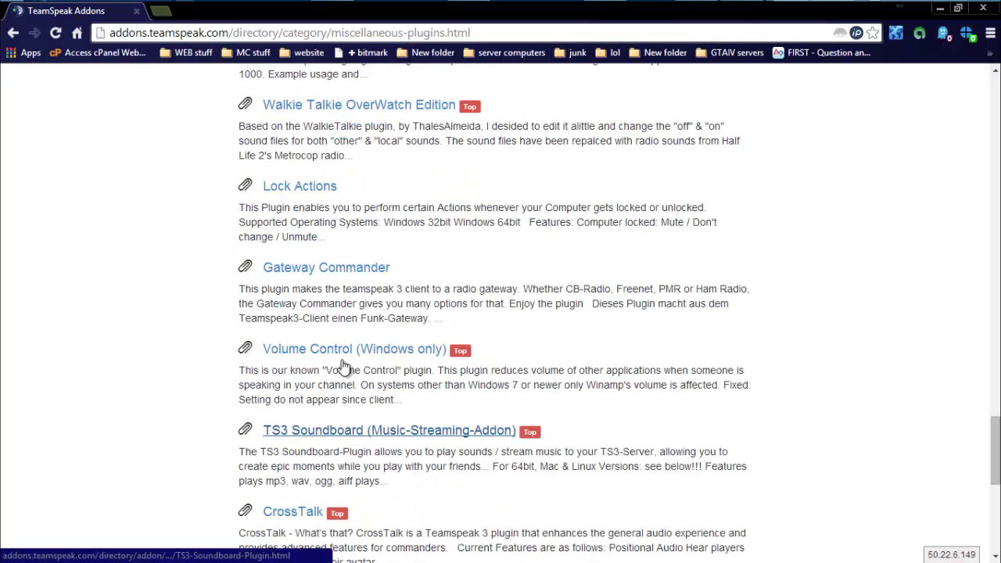
scroll(439, 438, "down", 3)
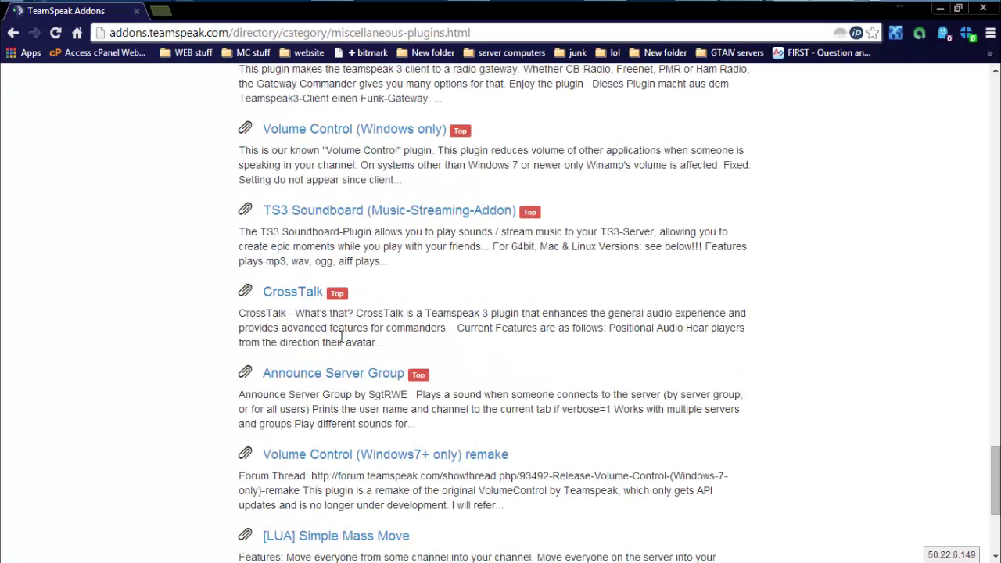
scroll(340, 352, "down", 1)
scroll(387, 313, "up", 1)
scroll(327, 312, "up", 1)
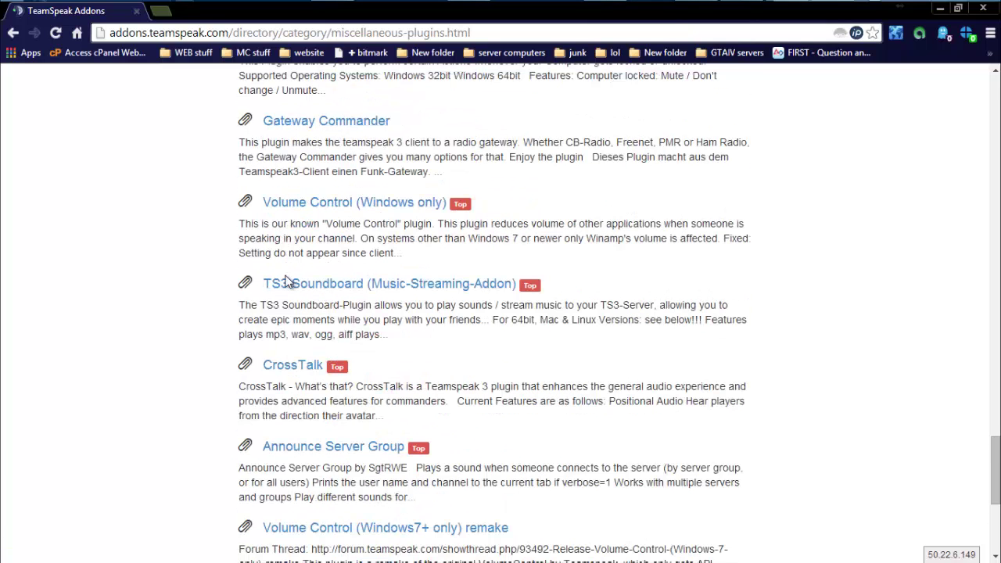
scroll(340, 383, "down", 1)
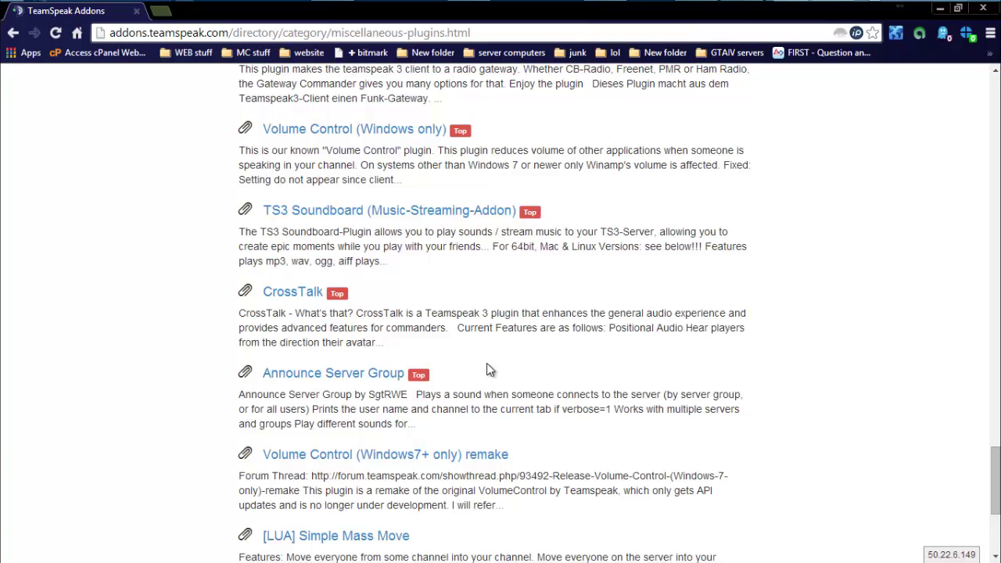
Read the Announce Server Group plugin description, highlighting its text about playing a sound when someone connects.
scroll(344, 336, "down", 1)
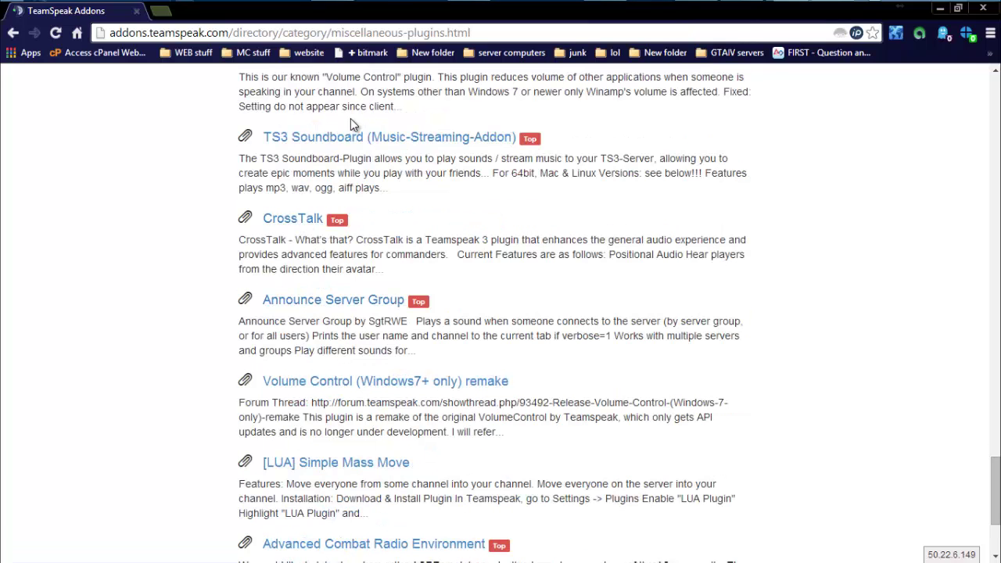
double_click(468, 321)
left_click(611, 353, "shift")
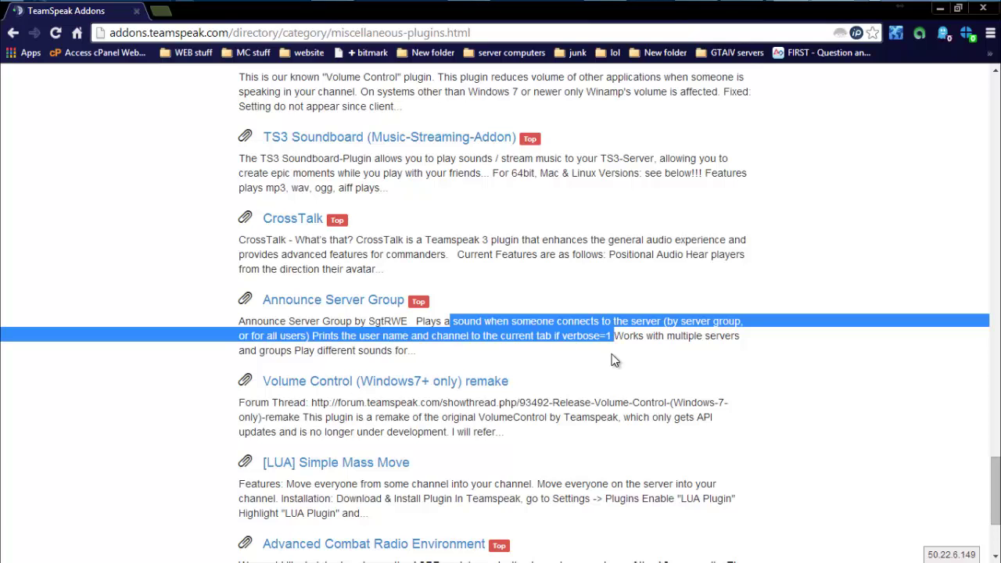
left_click(631, 359)
left_click_drag(247, 342, 275, 320)
left_click(480, 361)
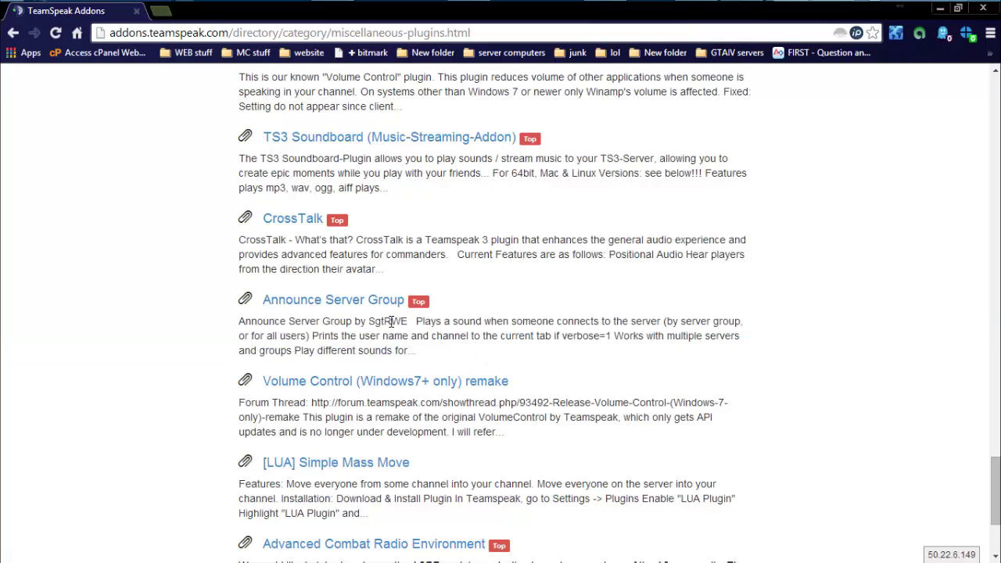
left_click_drag(391, 321, 571, 354)
left_click(597, 334)
Read the last Miscellaneous plugin entries, from Volume Control (Windows7+ only) remake through Dice Rolling Lua Script.
scroll(503, 356, "down", 1)
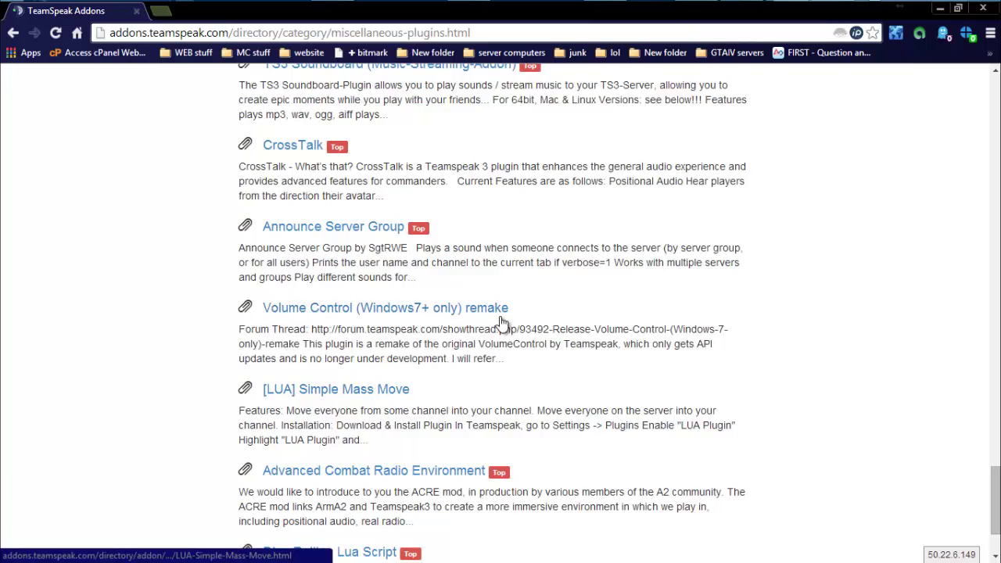
scroll(418, 308, "down", 1)
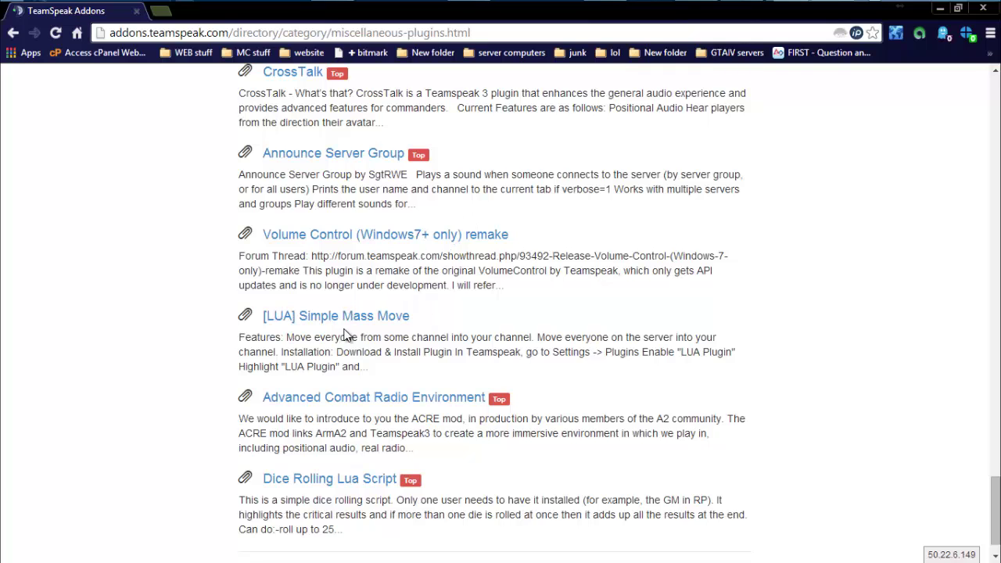
scroll(347, 335, "down", 1)
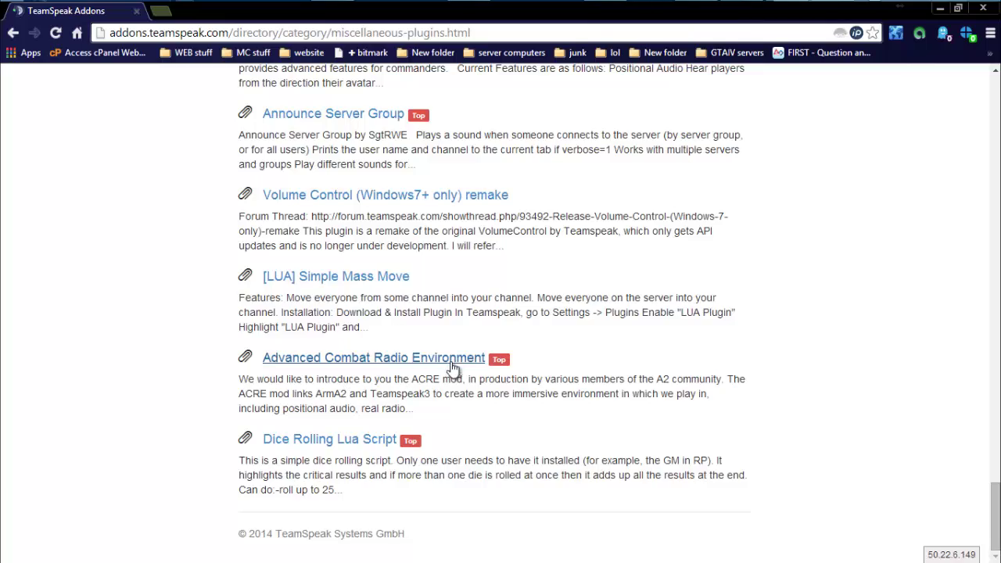
Open the Overlay plugins category and read the entries from libNotify through TeamSpeak 3 Overlay.
scroll(521, 493, "up", 20)
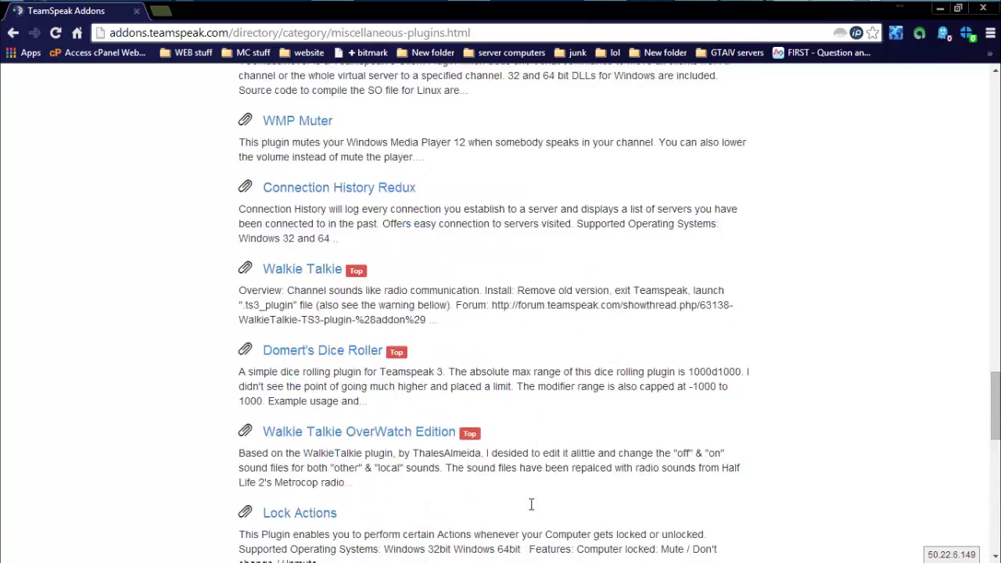
scroll(442, 346, "up", 15)
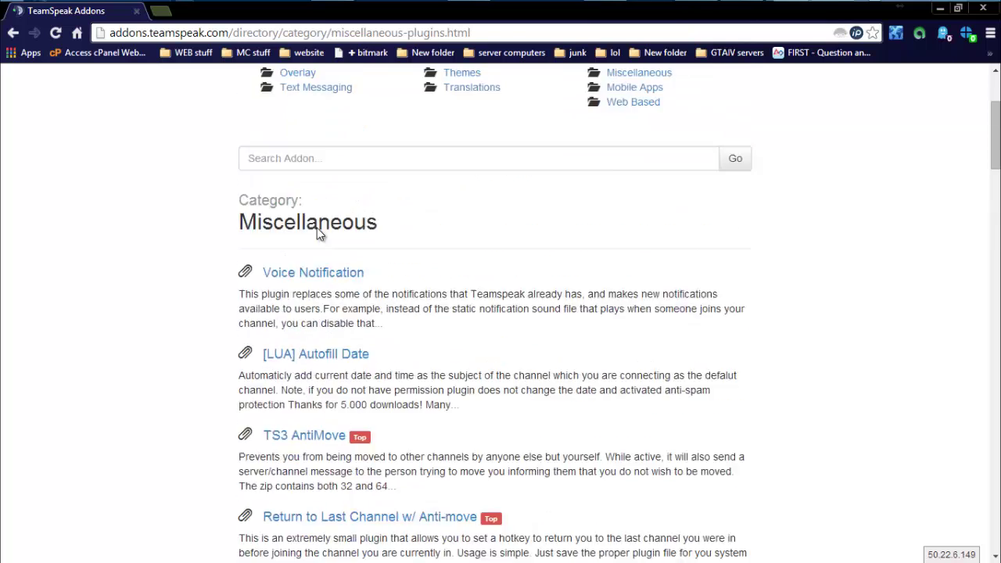
left_click(288, 262)
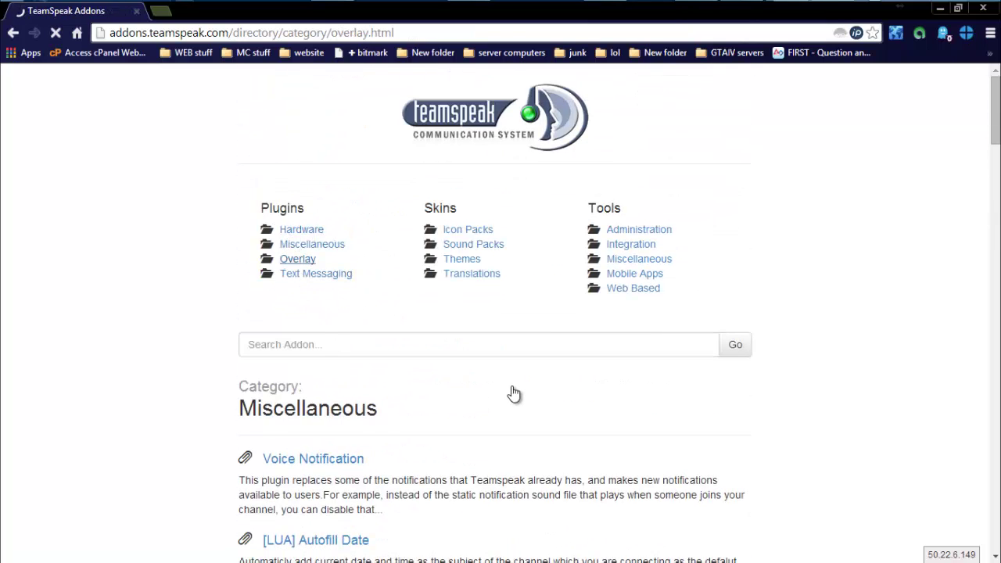
scroll(470, 434, "down", 1)
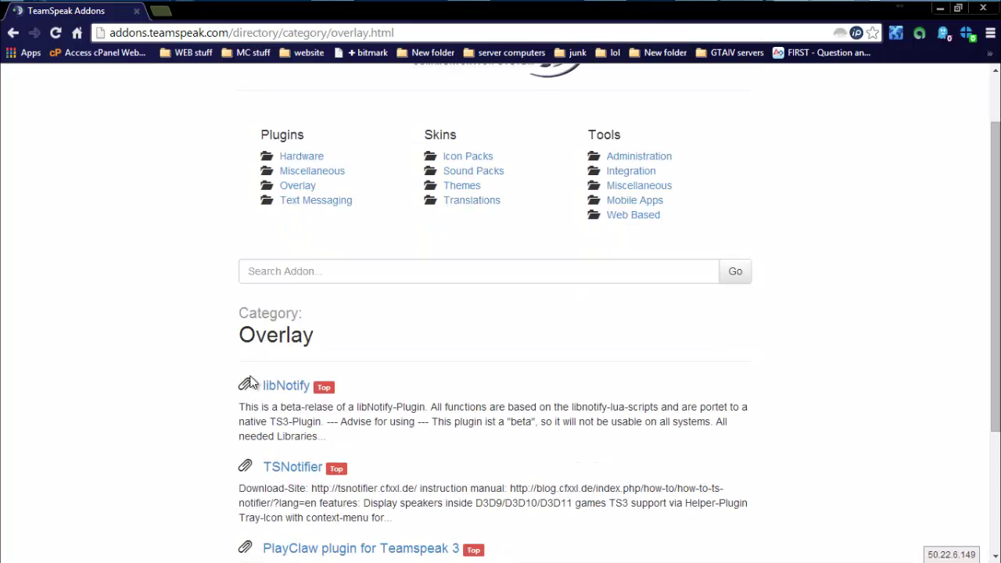
scroll(290, 470, "down", 1)
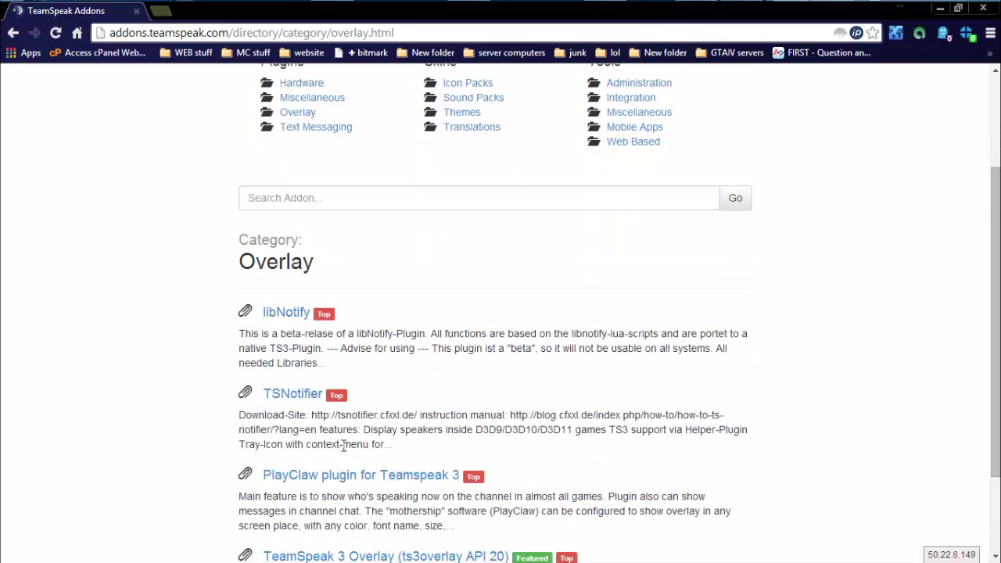
scroll(344, 446, "down", 1)
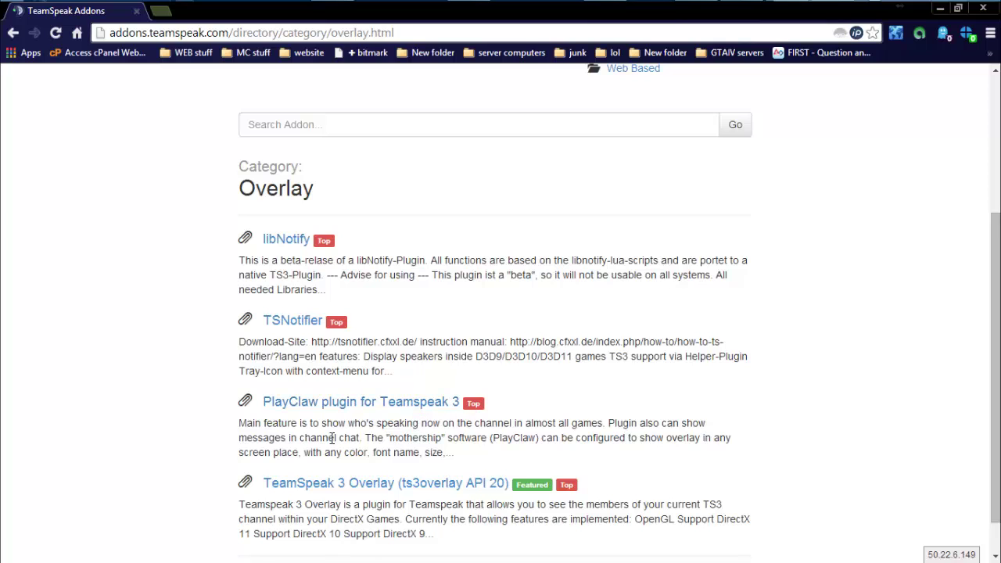
left_click_drag(440, 430, 543, 459)
left_click(501, 459)
scroll(500, 459, "down", 1)
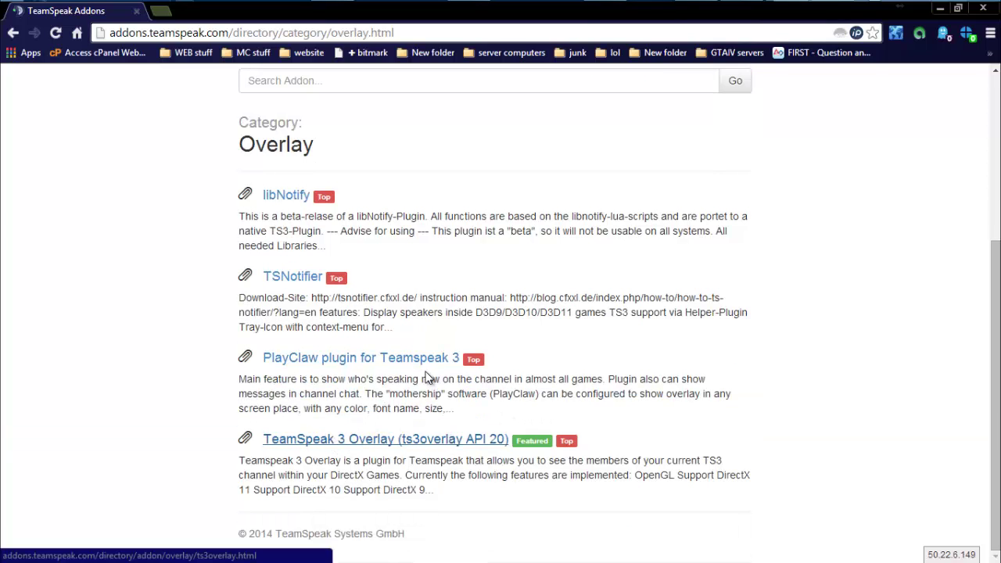
Open the Text Messaging plugins category and read the entries from GroupChat through Chatlog Viewer.
scroll(403, 377, "up", 4)
left_click(339, 275)
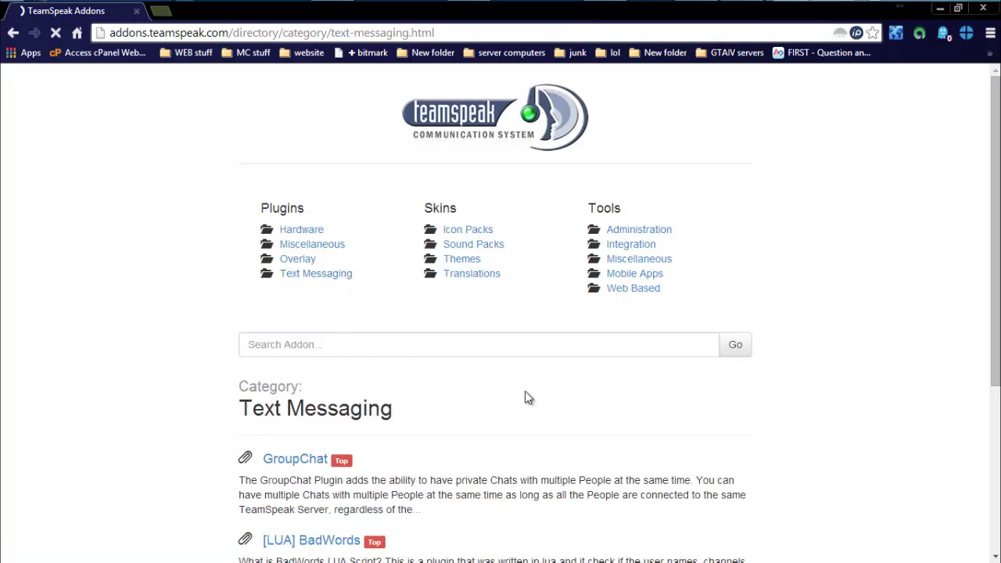
scroll(297, 363, "down", 4)
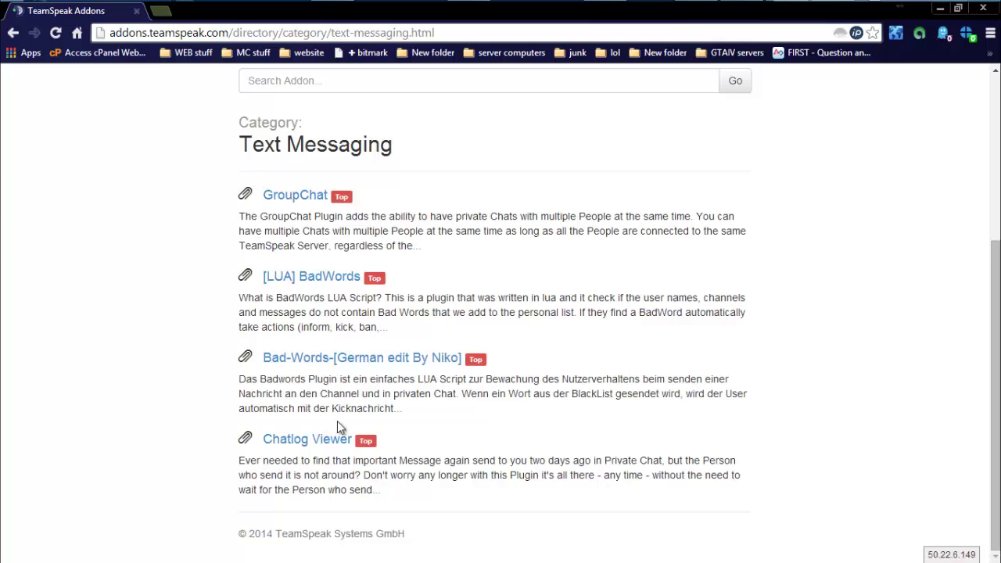
Open the Administration tools category and read the entries from devMX TeamSpeak3 ChannelWatcher through An easy TS3 Admin app for Windows.
scroll(520, 419, "up", 4)
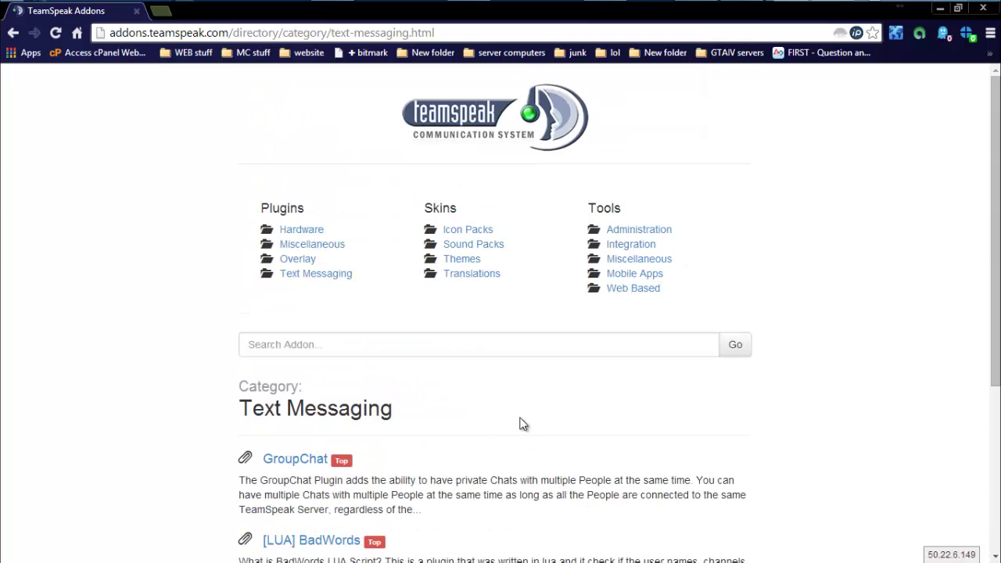
left_click(622, 231)
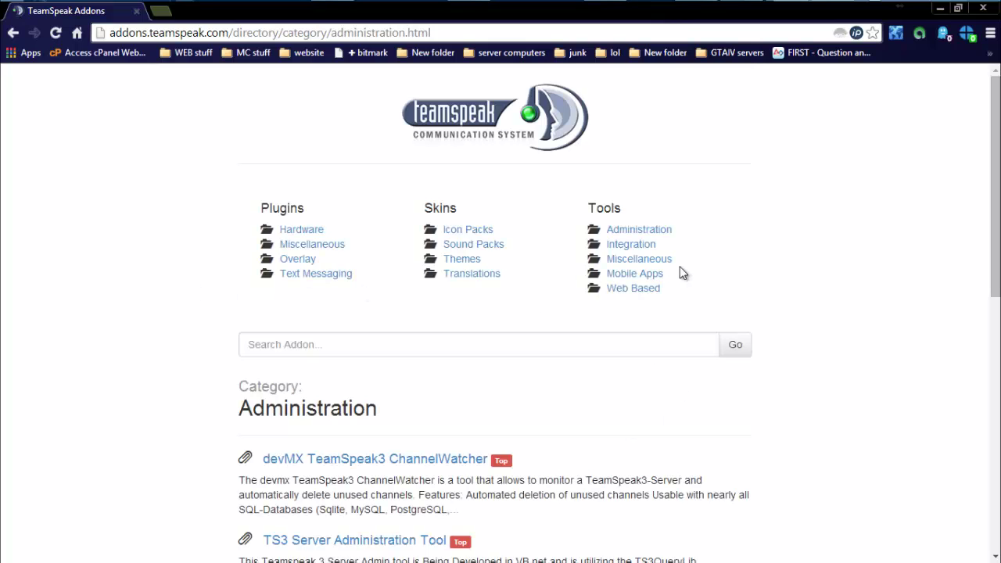
scroll(749, 266, "down", 3)
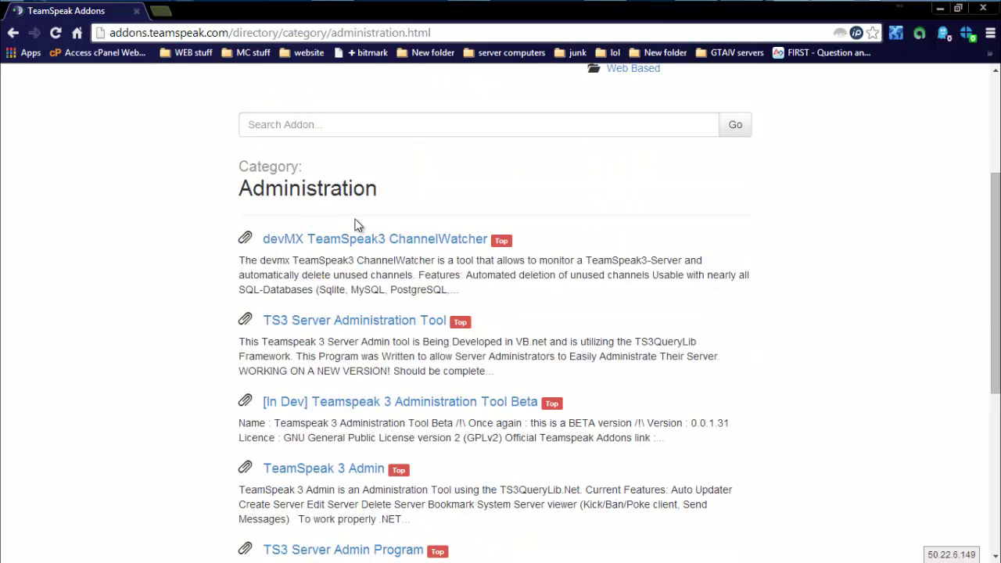
scroll(650, 185, "up", 3)
scroll(662, 233, "down", 2)
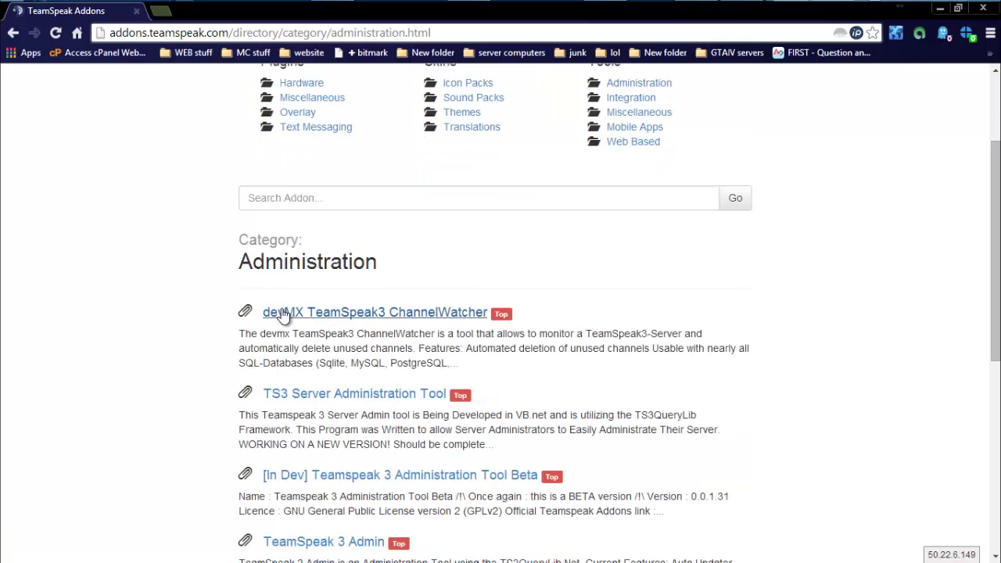
scroll(347, 338, "down", 3)
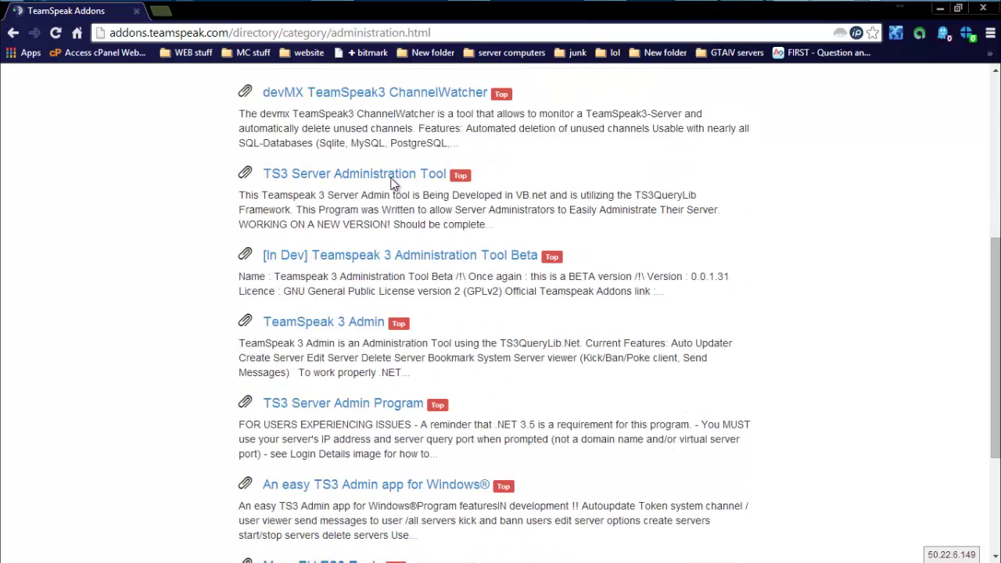
Switch to the YaTQA window for a brief look and return to the TeamSpeak addons page in the browser.
mouse_move(653, 47)
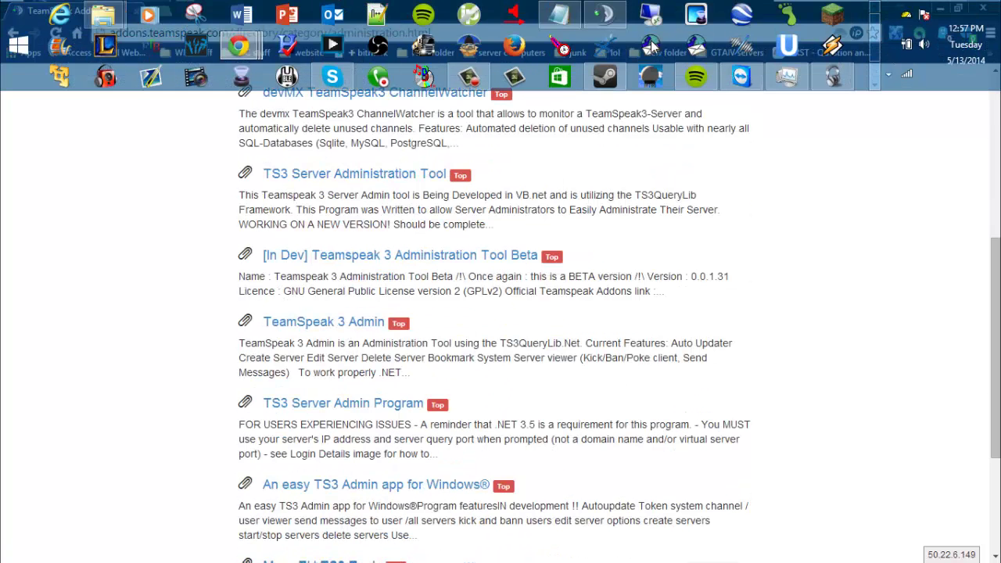
left_click(832, 78)
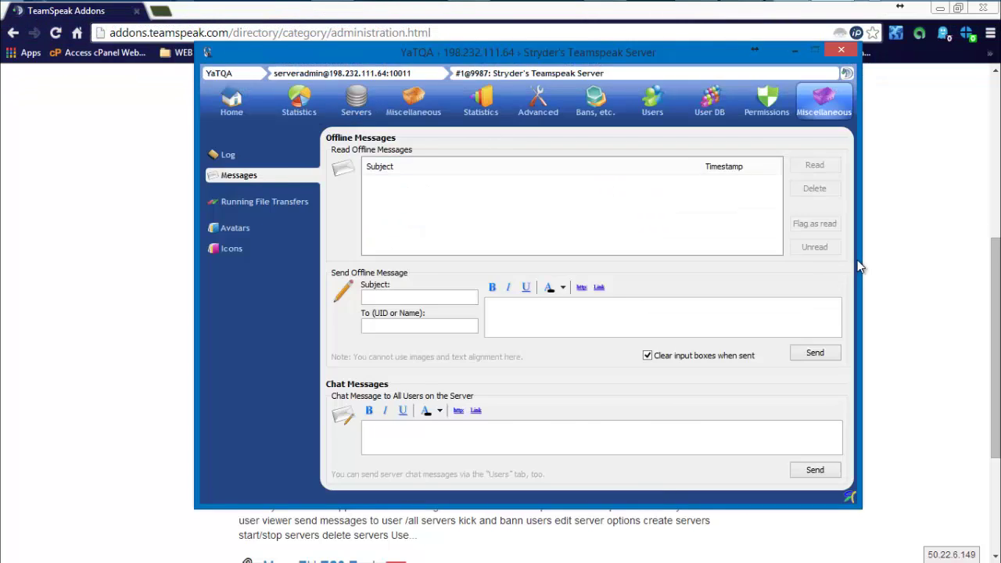
left_click(859, 266)
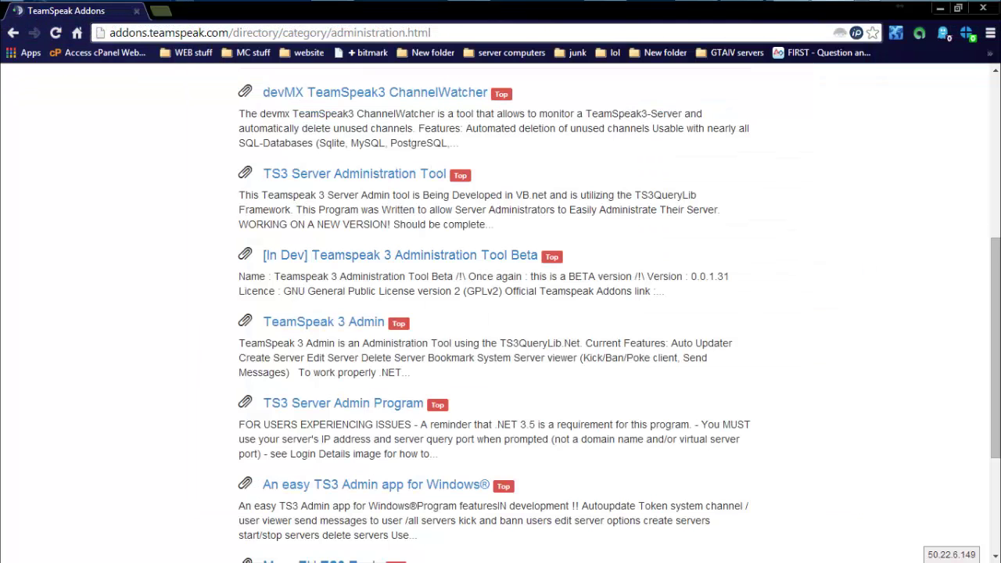
Read the remaining Administration tools down to Mass EH TS3 Tools and Admin Tool: YaTQA (English/German).
mouse_move(814, 59)
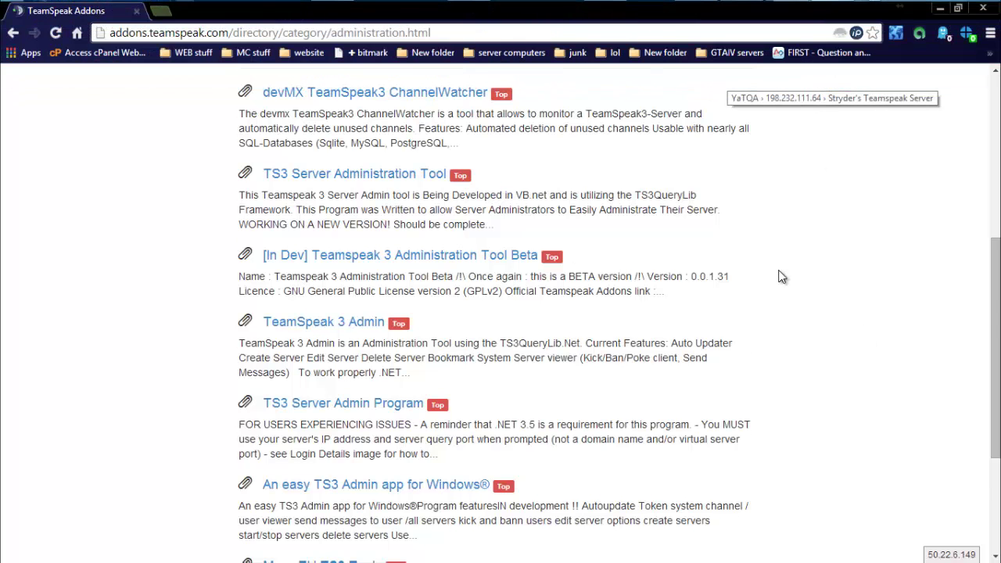
scroll(782, 277, "down", 3)
mouse_move(266, 7)
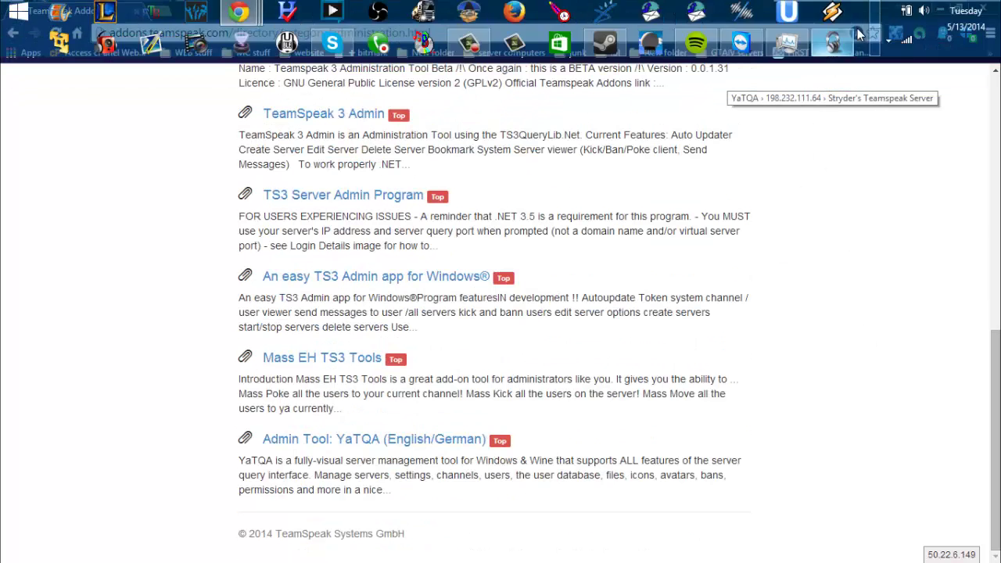
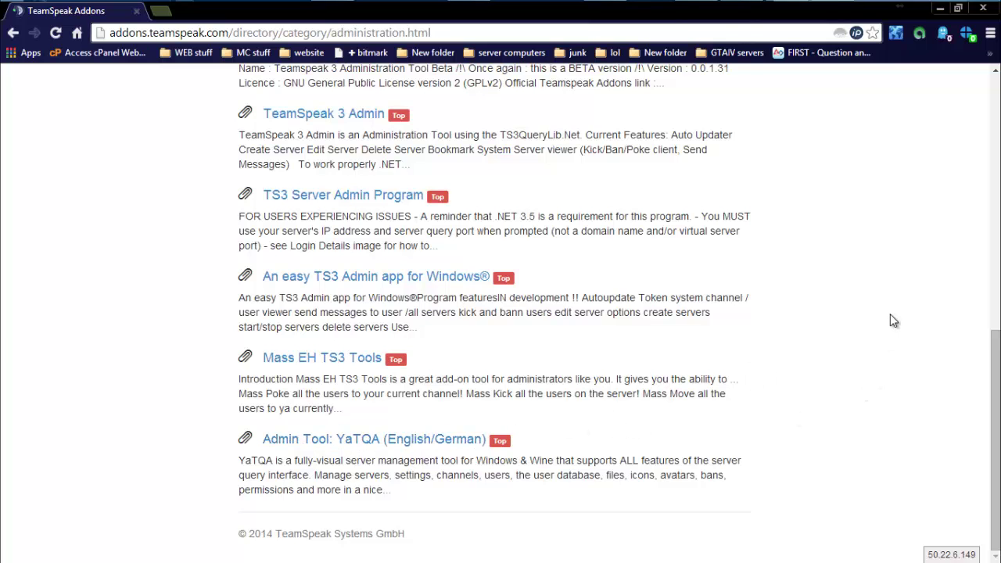
Open the Integration tools category and read entries such as whmcs teamspeak 3 module, TeamSpeak 3 PHP Framework and TS3 VBulletin Integration.
scroll(860, 340, "up", 2)
scroll(481, 489, "up", 6)
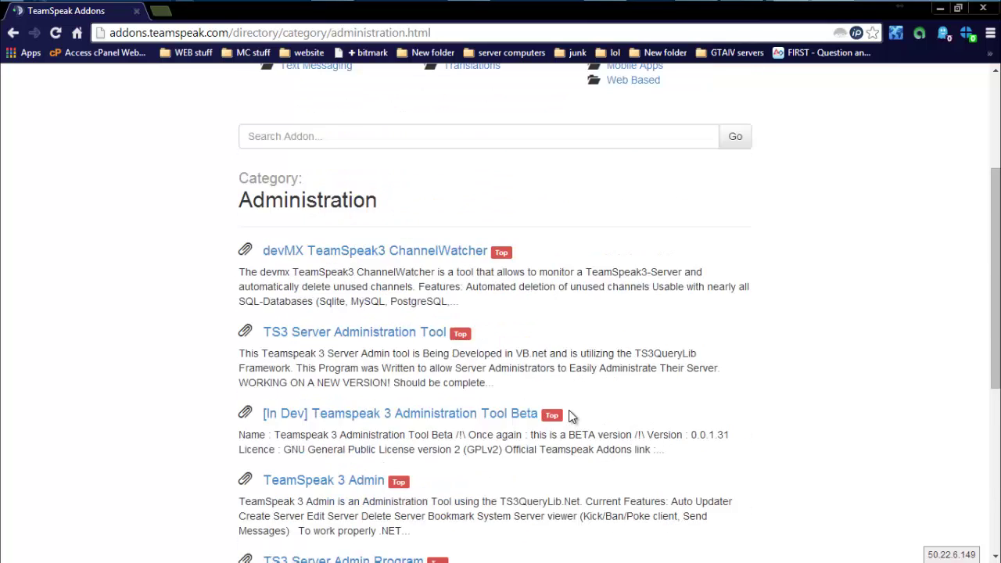
left_click(632, 245)
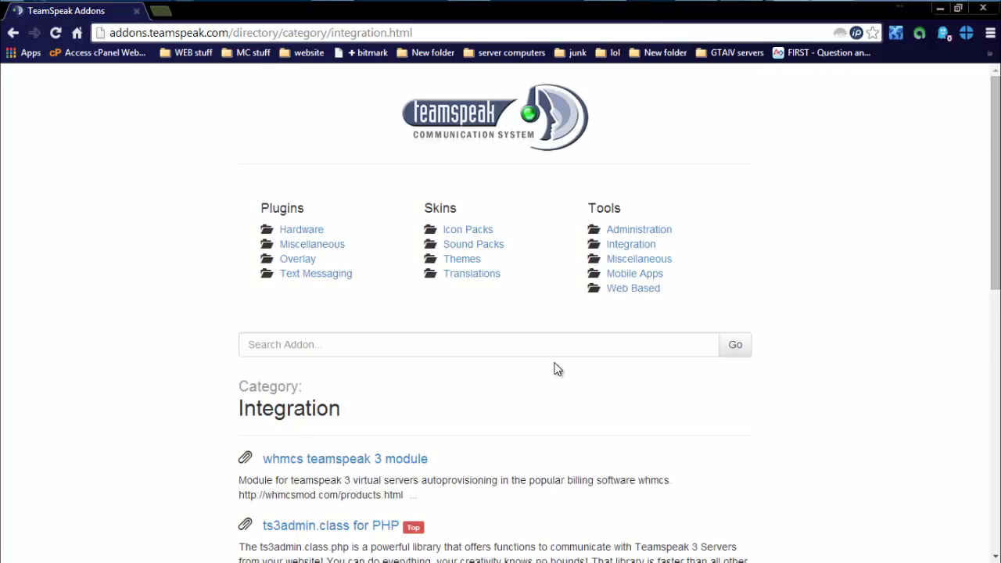
scroll(552, 373, "down", 2)
scroll(415, 391, "down", 3)
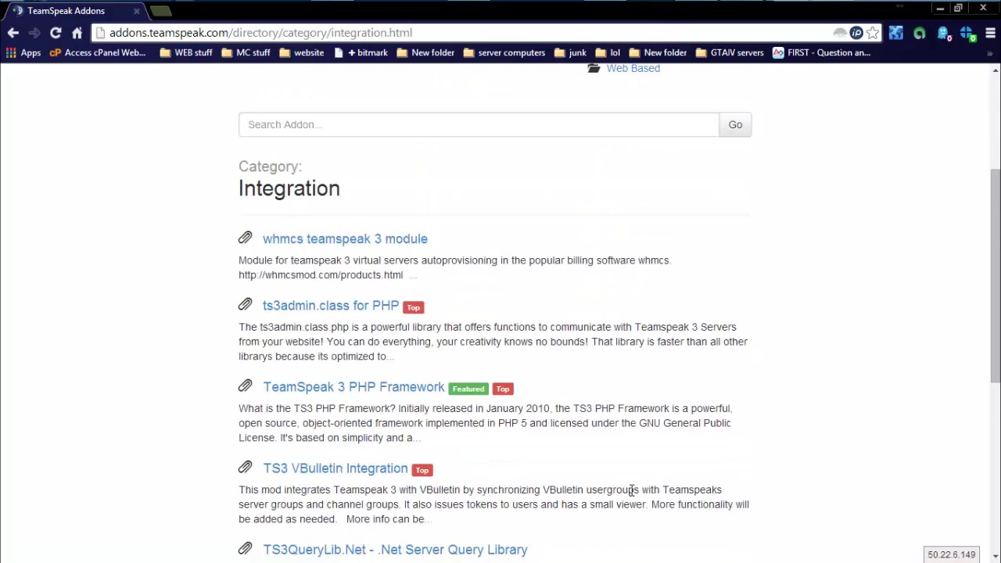
Open the Miscellaneous category under Tools and read the entries from Teamspeak 3 Server run as Service through Teamspeak 3 Service Wrapper.
scroll(689, 313, "up", 5)
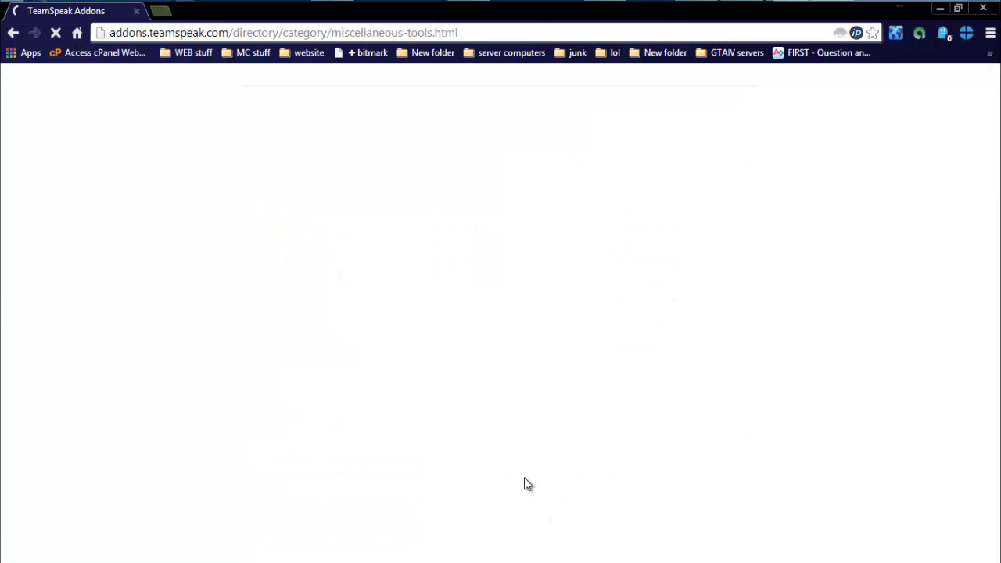
scroll(524, 477, "down", 1)
scroll(526, 483, "down", 2)
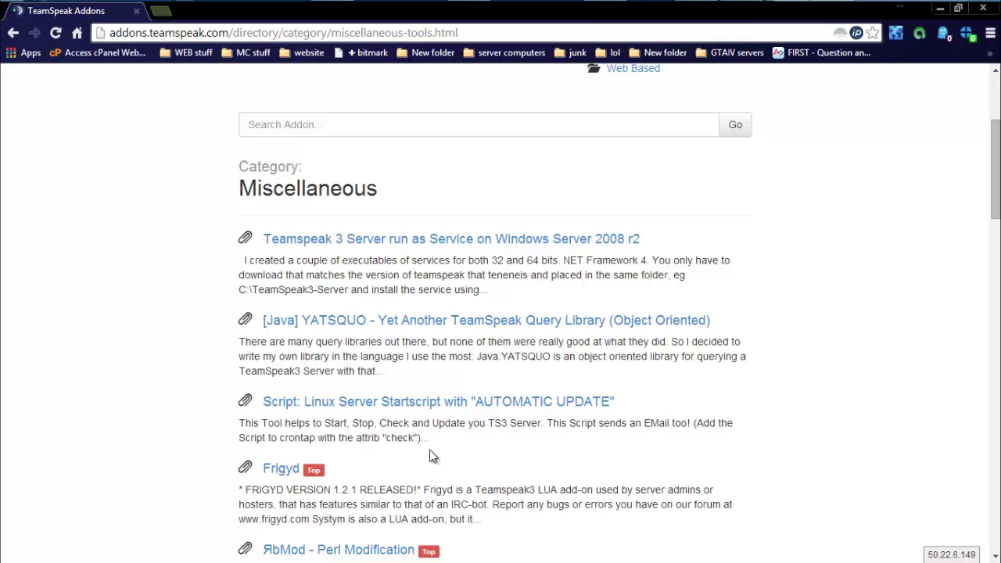
scroll(448, 420, "down", 2)
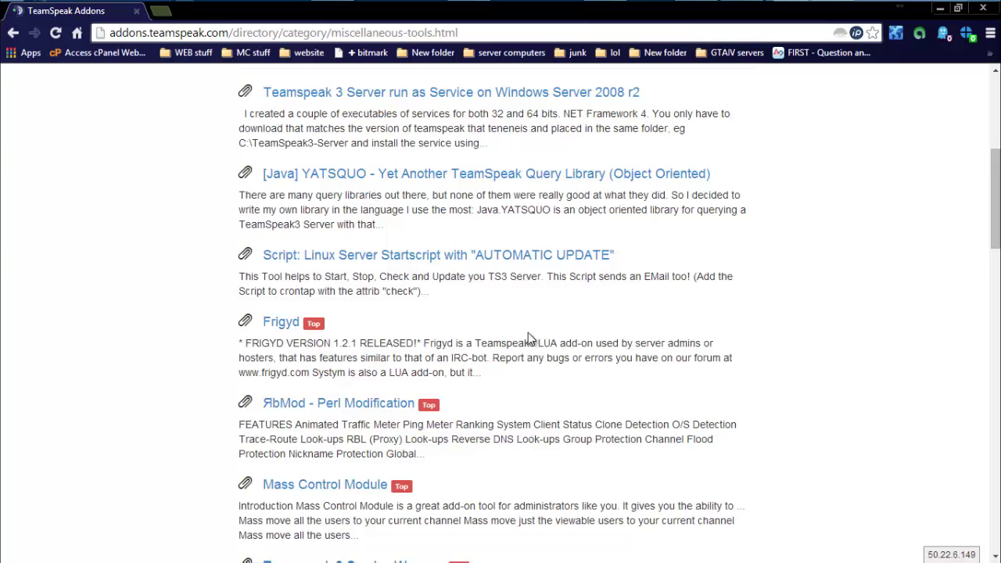
scroll(528, 338, "down", 1)
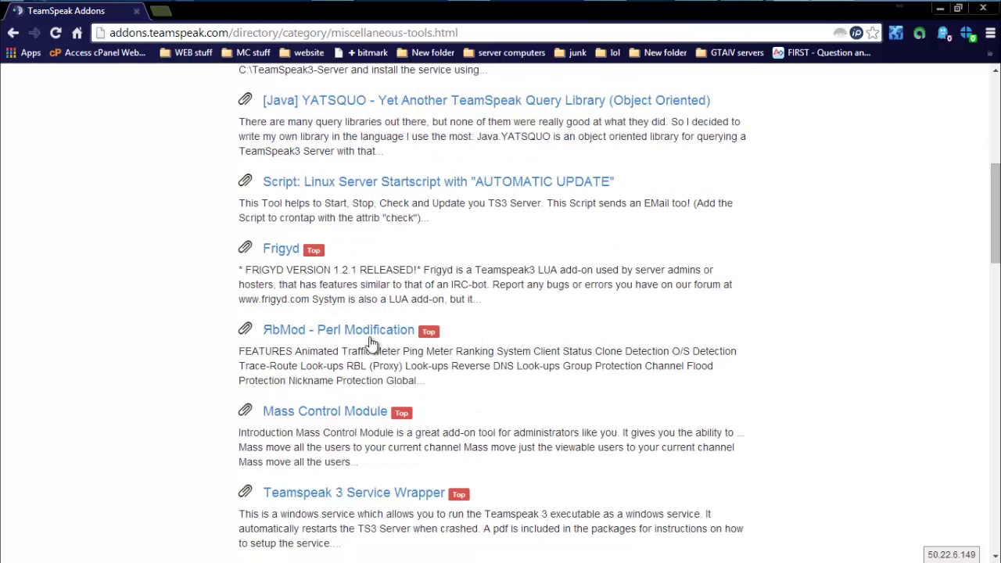
Read further Miscellaneous tools entries, including JTS3ServerMod, TS3 Sidebar Gadget, TS3 Tray and the server installer and update scripts.
scroll(371, 342, "down", 9)
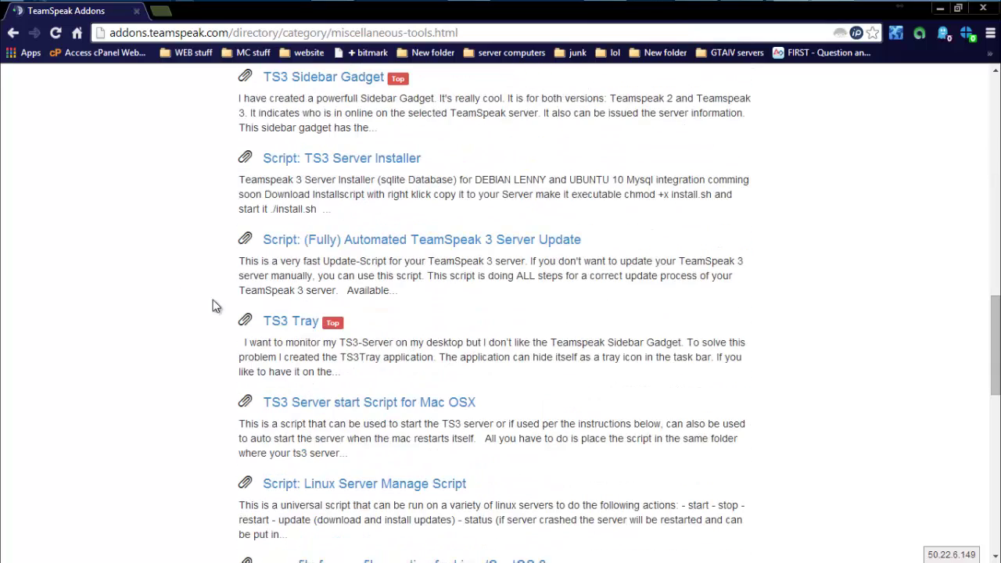
scroll(518, 331, "down", 1)
scroll(440, 281, "up", 3)
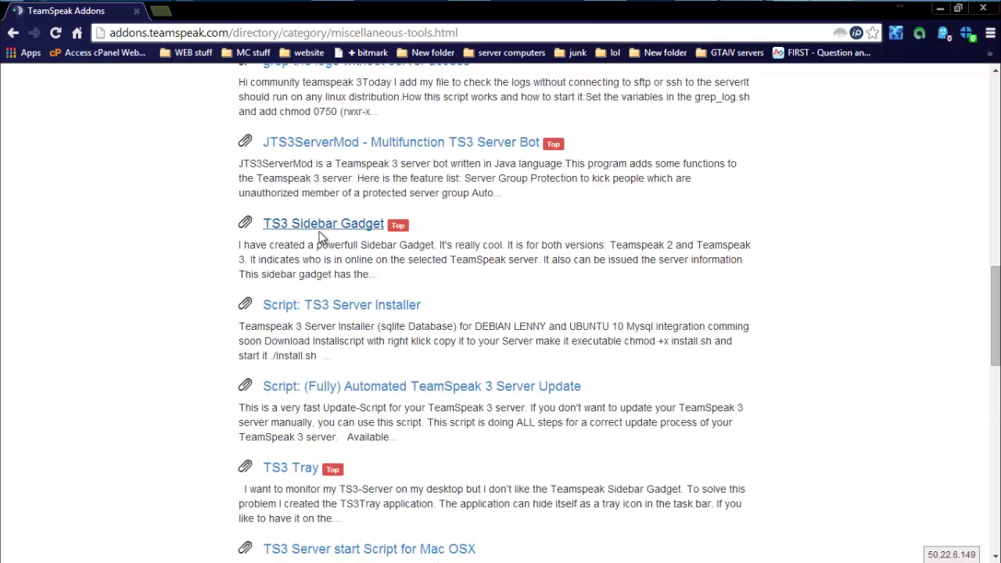
Read the remaining Miscellaneous tools entries, from TS3 Server start Script for Mac OSX down to TS3-Bot.
scroll(539, 435, "down", 3)
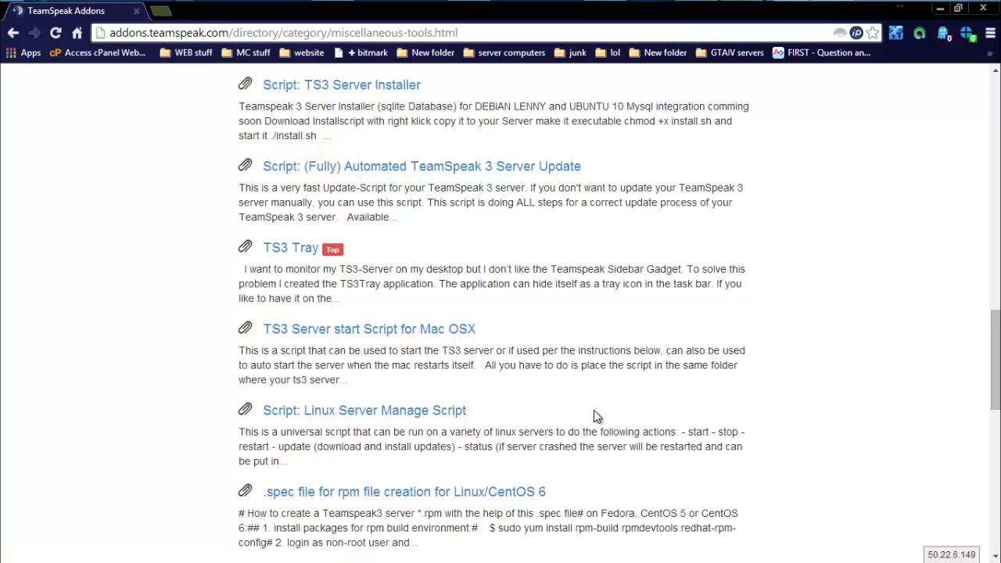
scroll(594, 415, "down", 1)
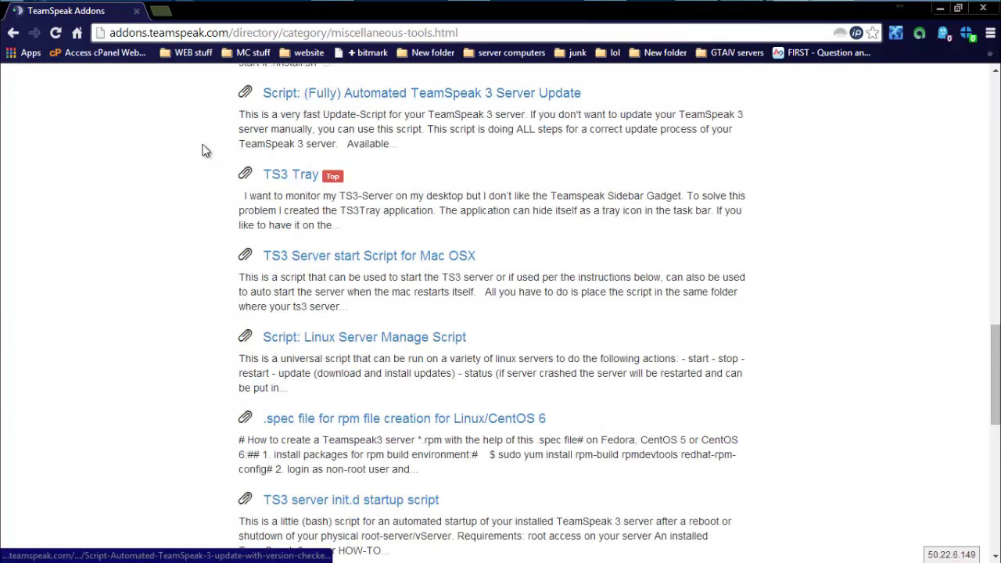
scroll(380, 357, "down", 2)
scroll(379, 358, "down", 3)
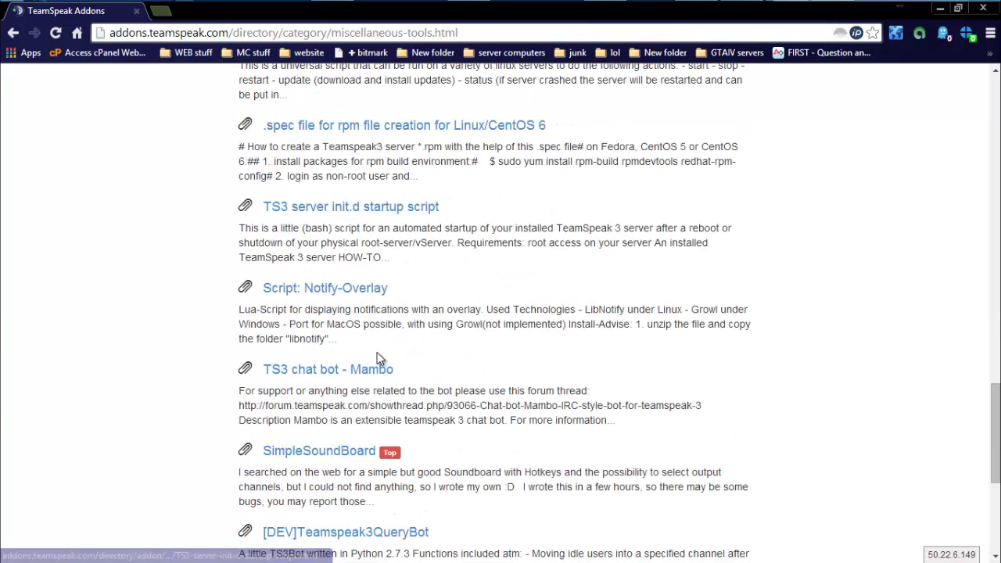
scroll(337, 329, "down", 4)
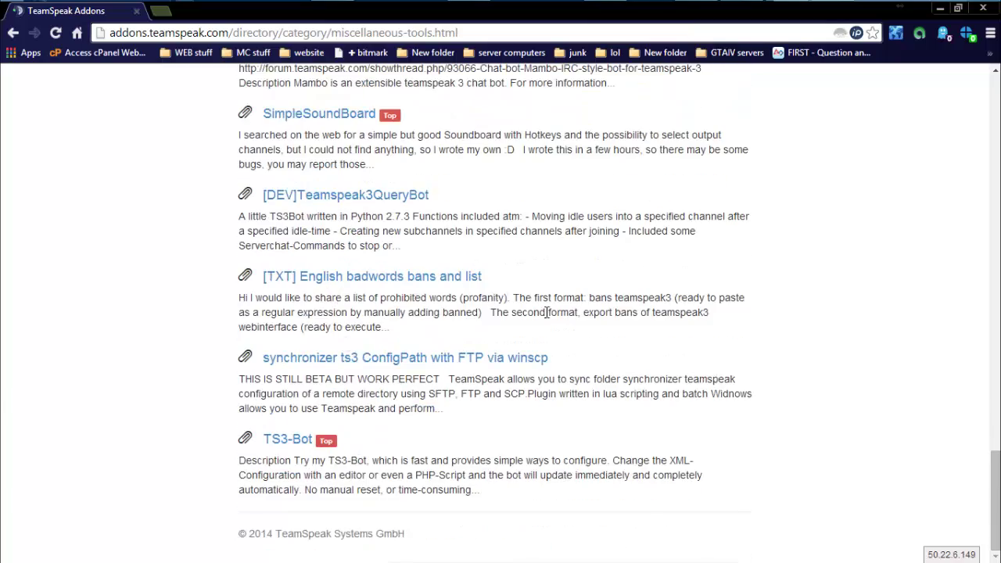
Open the Mobile Apps category under Tools and read its entries, including TS3 Statistics/Admin Panel, TS3 Remote and TS3 Monitor for iPhone.
scroll(722, 353, "up", 5)
scroll(722, 353, "up", 15)
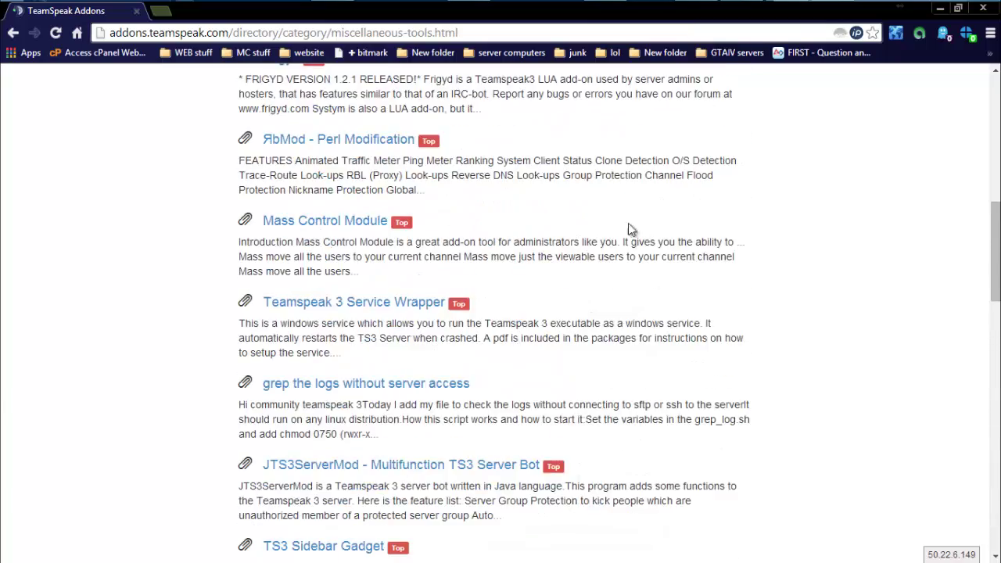
scroll(626, 196, "up", 1)
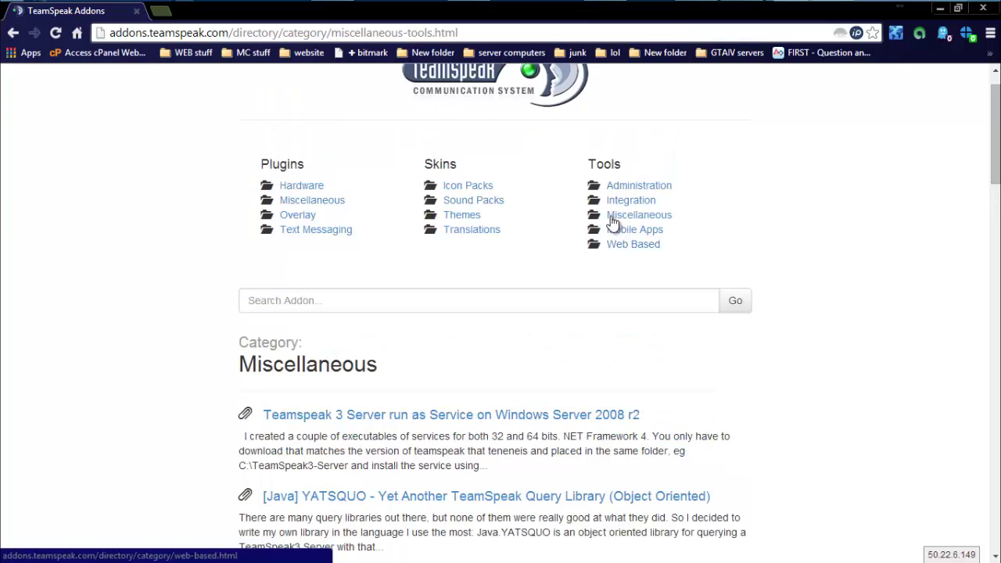
left_click(670, 246)
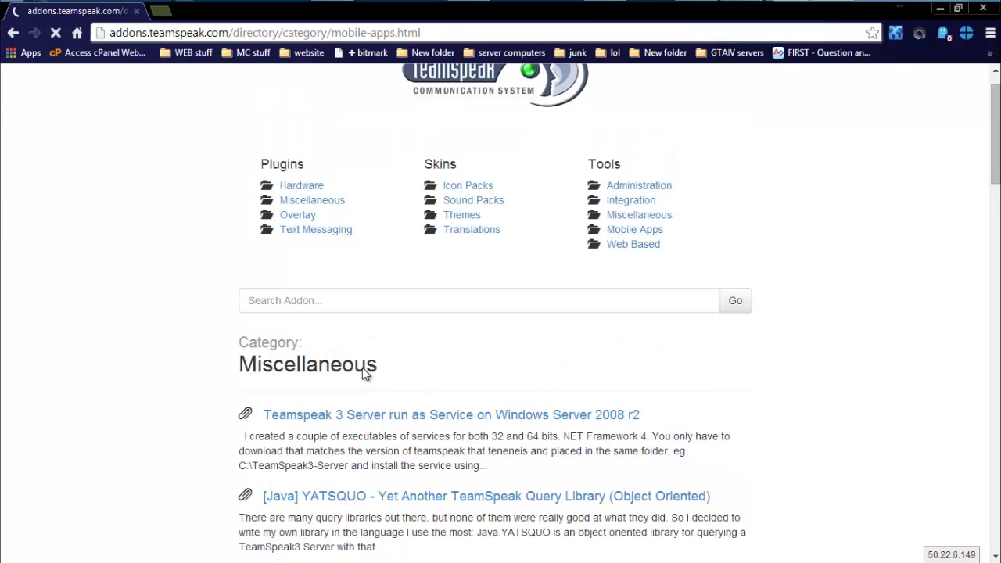
scroll(361, 368, "down", 3)
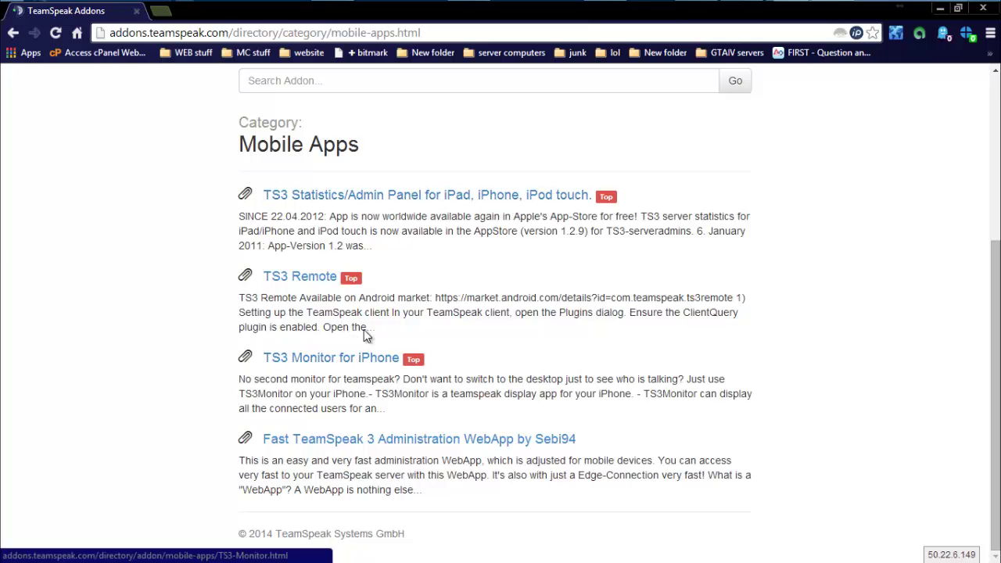
left_click_drag(429, 231, 546, 227)
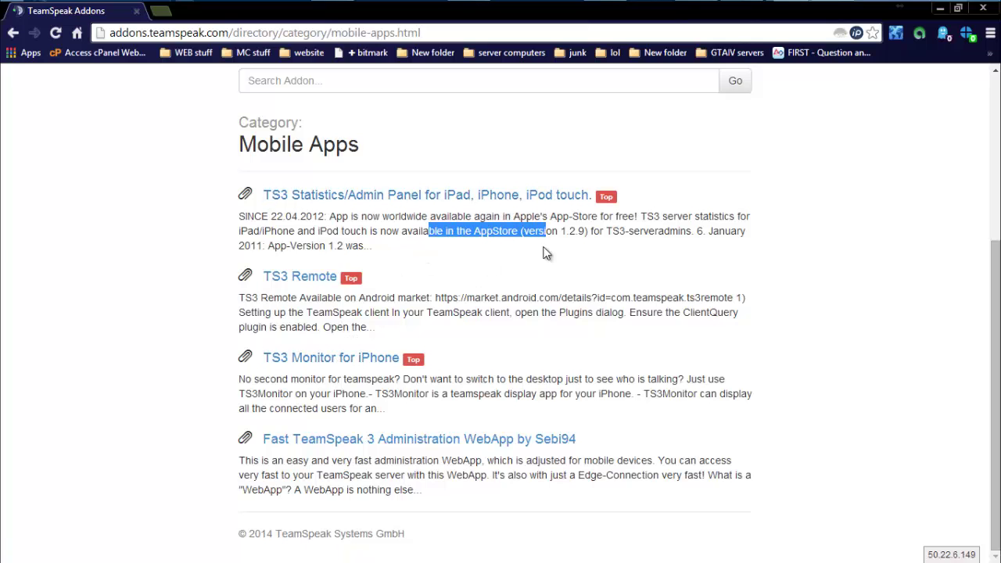
left_click(341, 391)
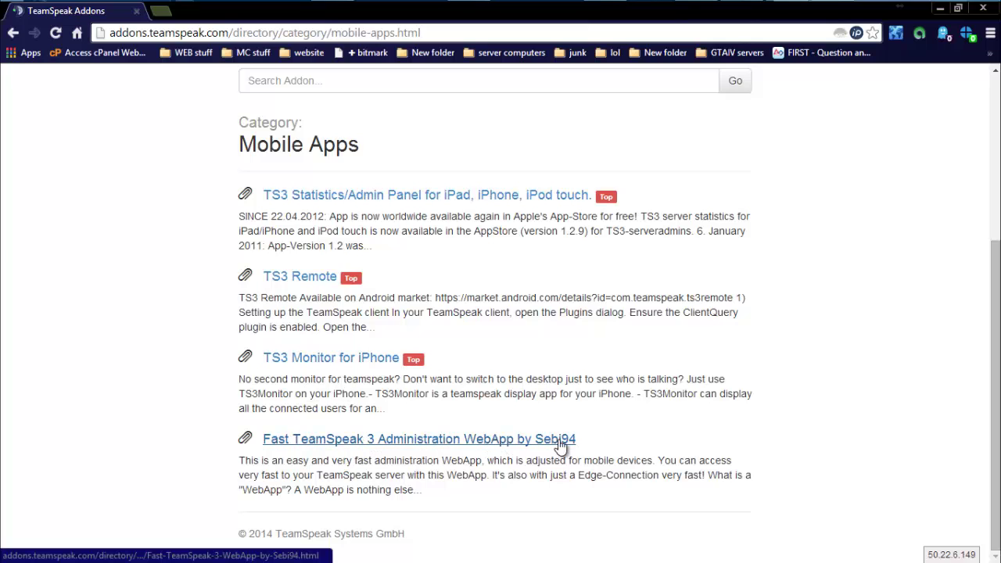
Open the Web Based category under Tools and read the entries from TS3 Statistics Version 2.1 through TS2WebAdmin 2.
scroll(623, 352, "up", 3)
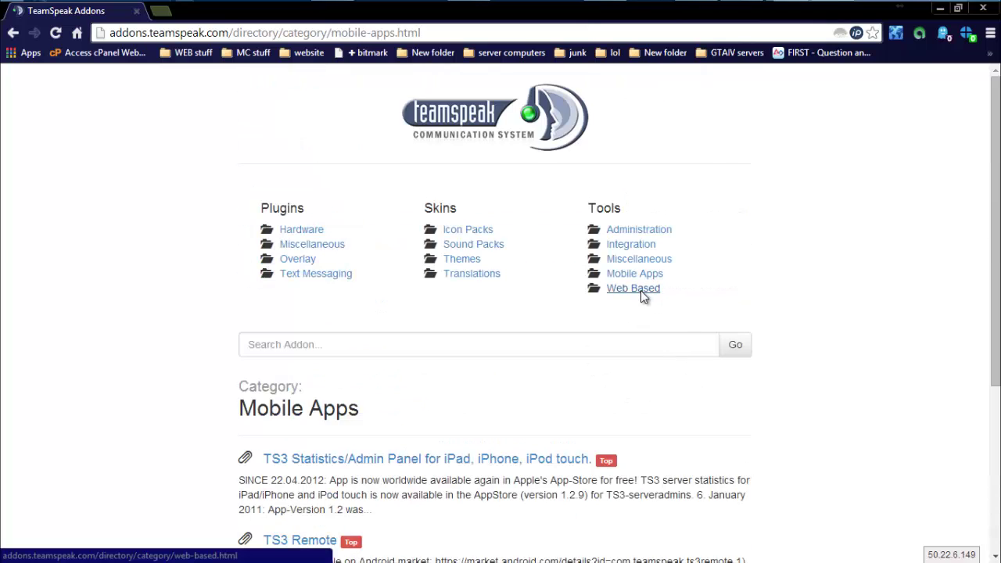
left_click(641, 290)
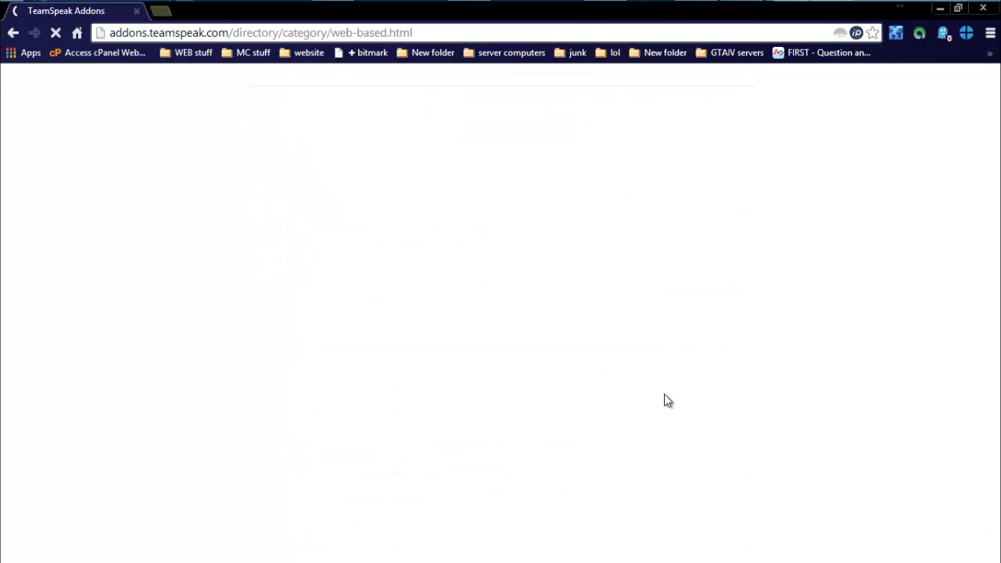
scroll(638, 473, "down", 2)
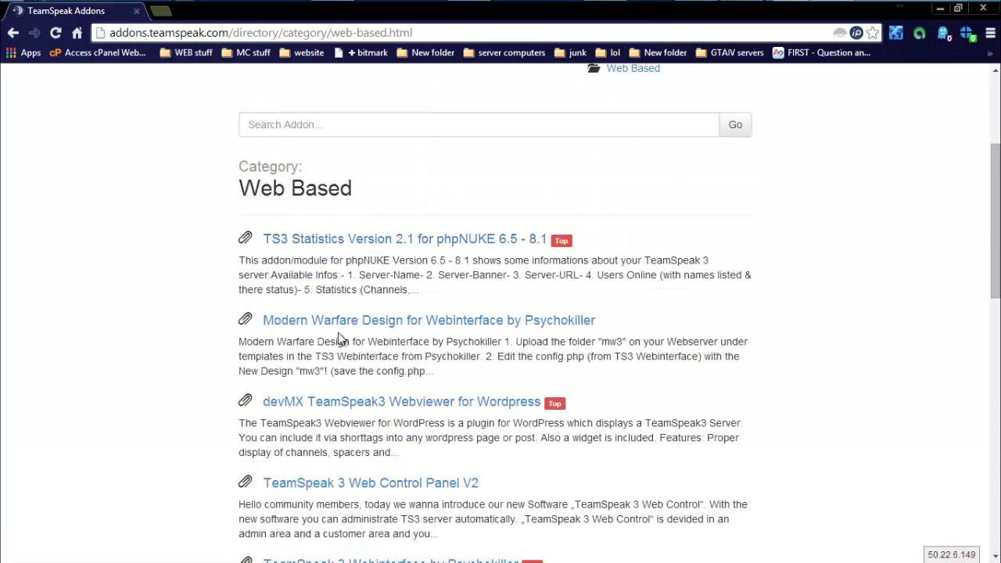
scroll(349, 322, "down", 1)
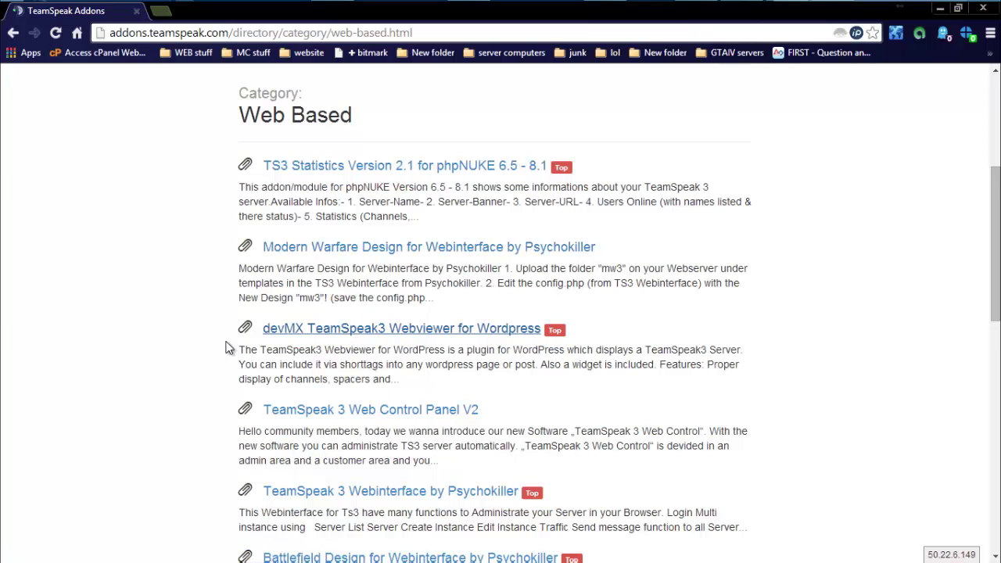
scroll(328, 340, "down", 1)
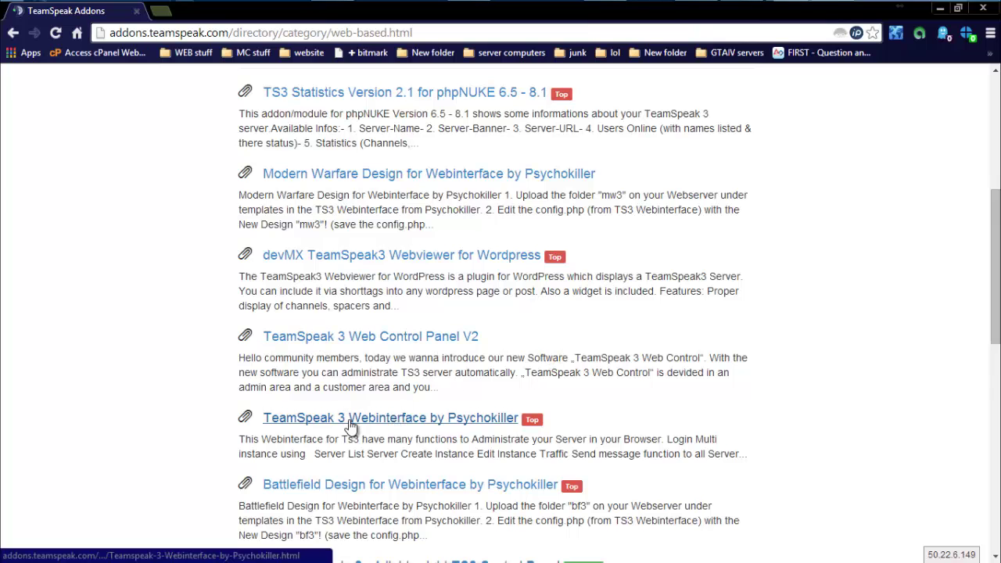
scroll(350, 425, "down", 2)
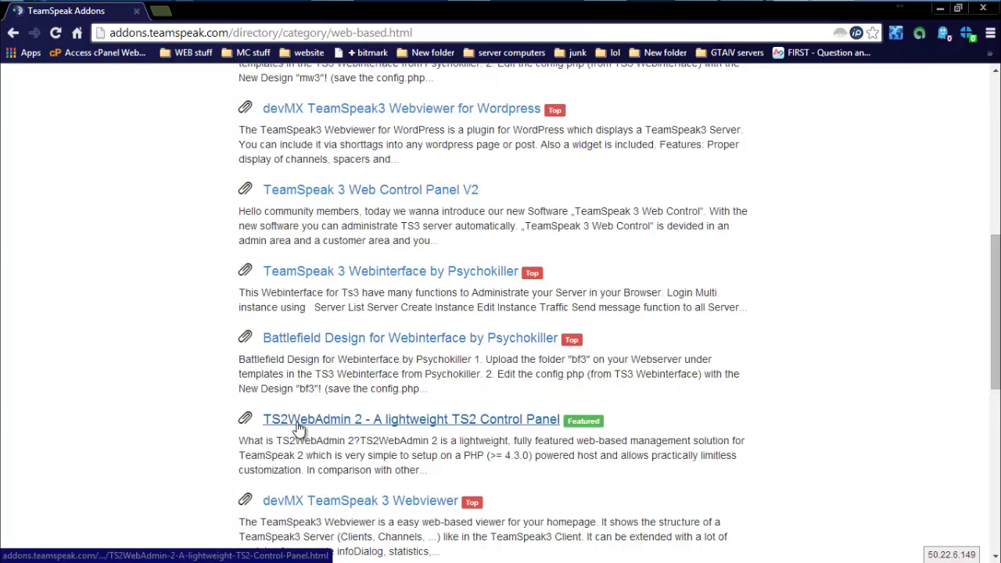
Read the remaining Web Based entries down to Joomla TeamSpeak 3 Server Viewer Module and return to the category overview.
scroll(305, 422, "down", 1)
scroll(330, 358, "up", 1)
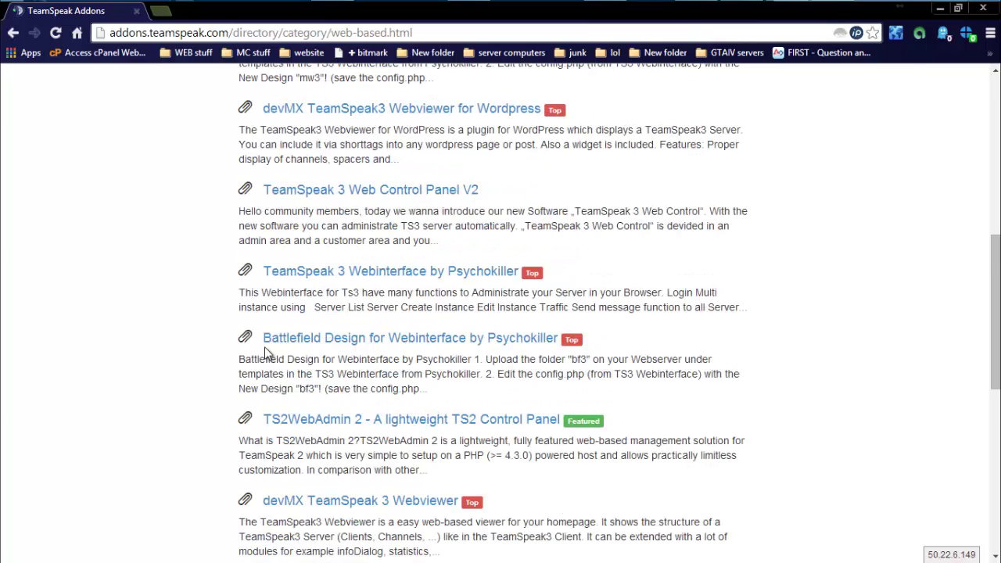
scroll(274, 368, "down", 1)
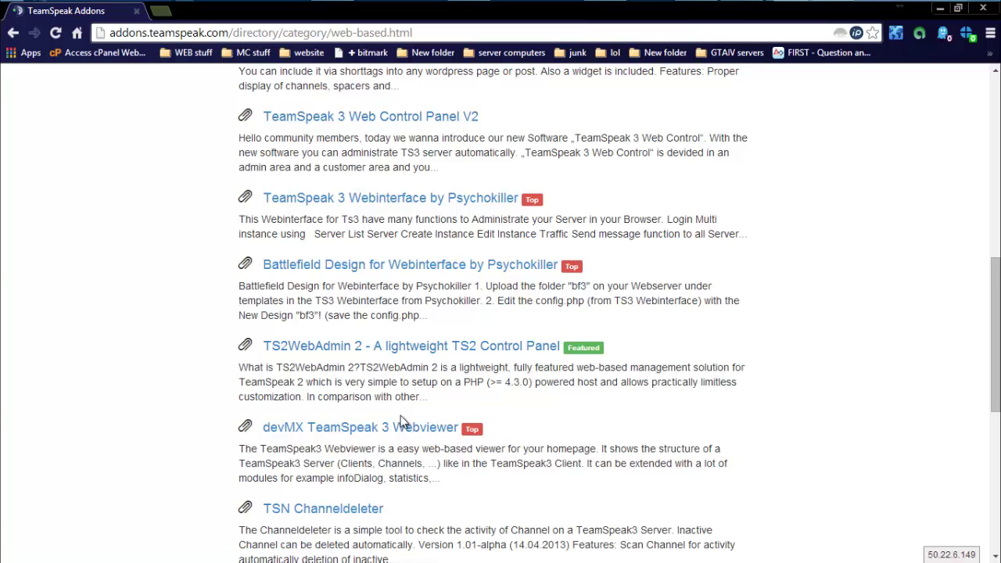
scroll(399, 420, "down", 4)
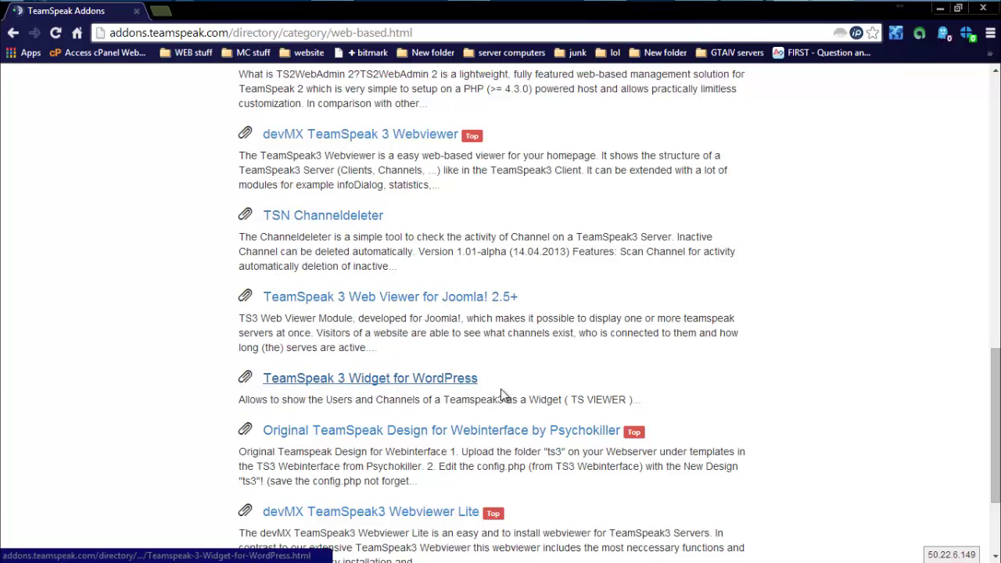
scroll(339, 422, "down", 2)
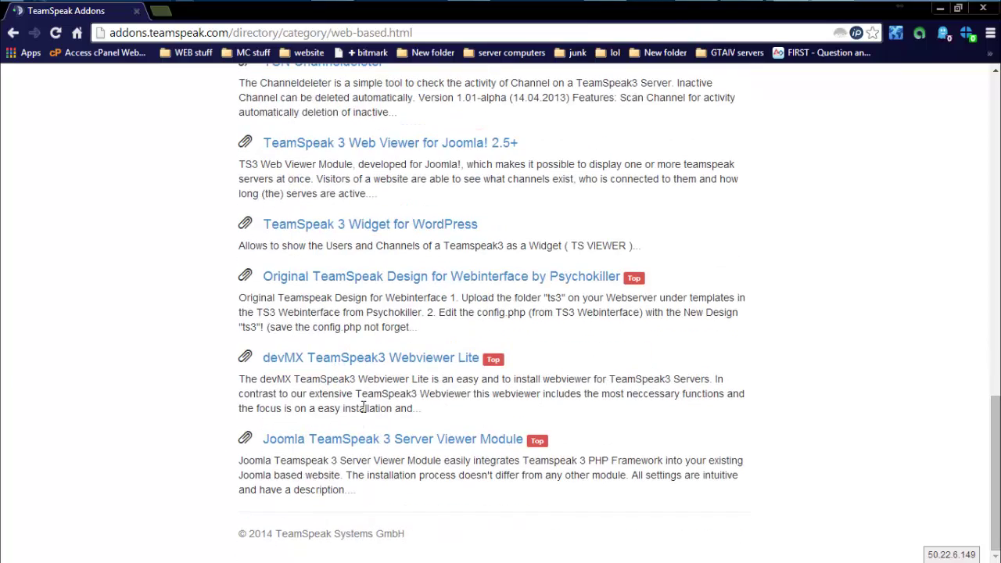
scroll(482, 383, "up", 13)
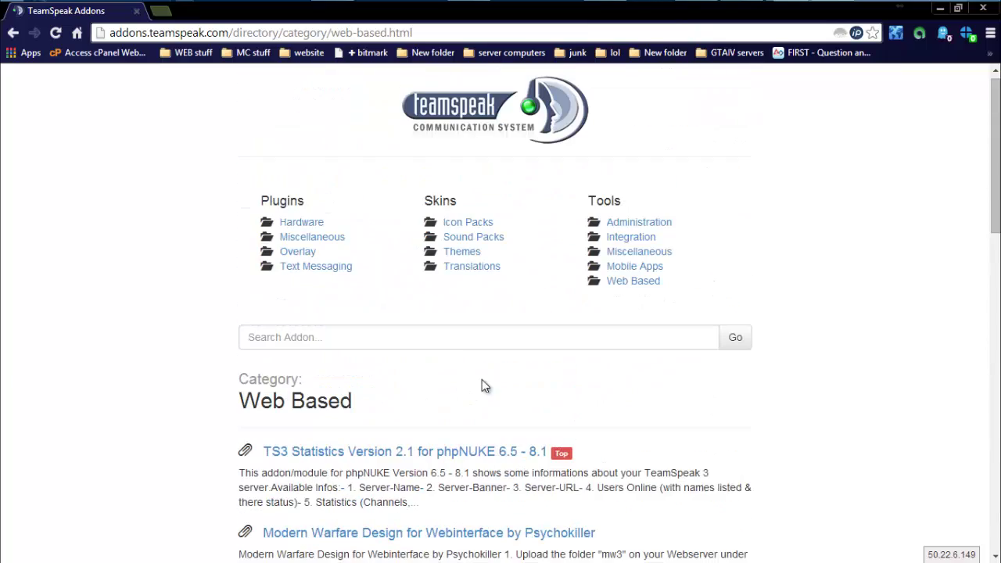
scroll(378, 367, "down", 5)
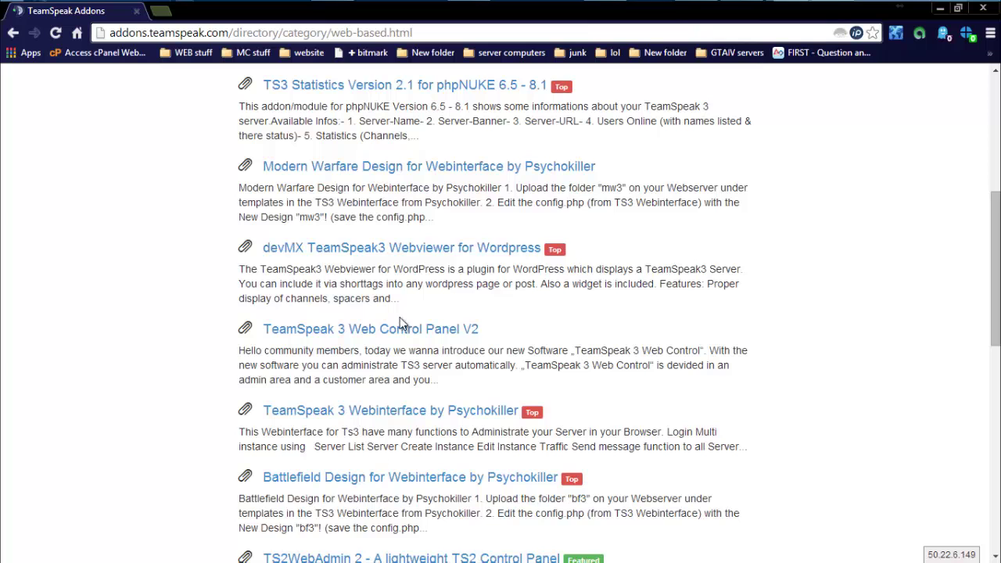
scroll(298, 249, "up", 5)
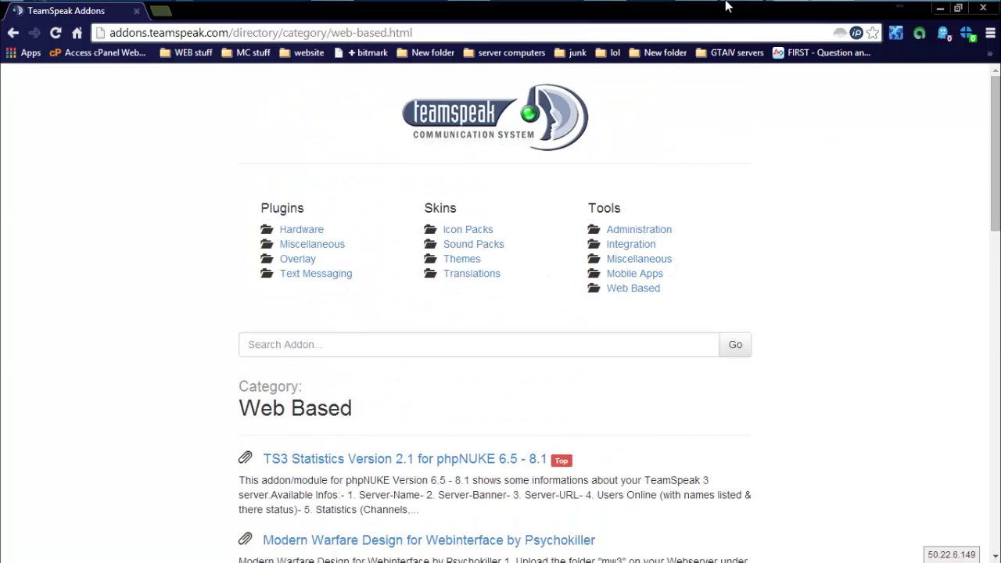
Switch to the TeamSpeak 3 client, view the soundboard.dll details in the plugin manager, and close it.
mouse_move(720, 41)
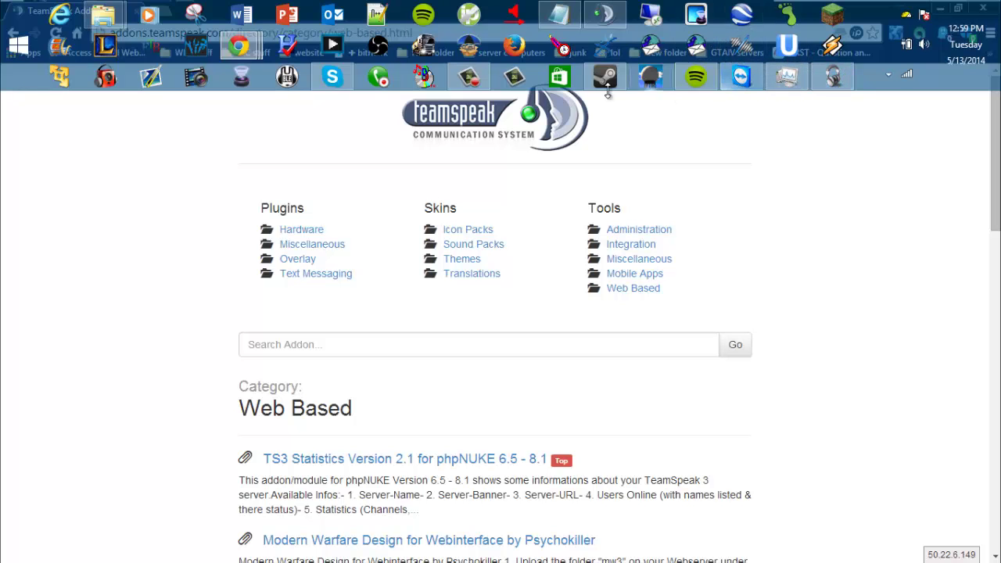
left_click(604, 14)
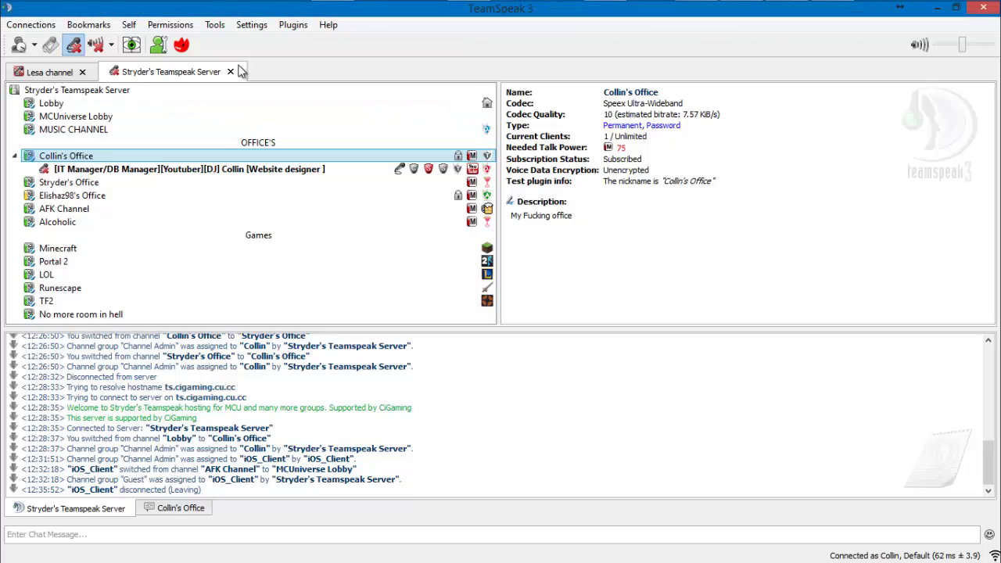
left_click(239, 25)
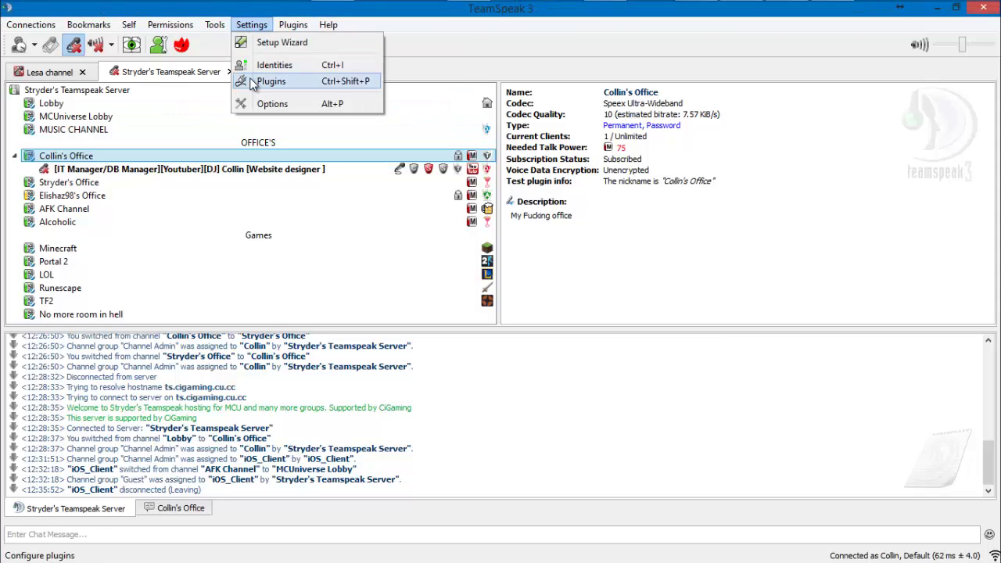
left_click(262, 81)
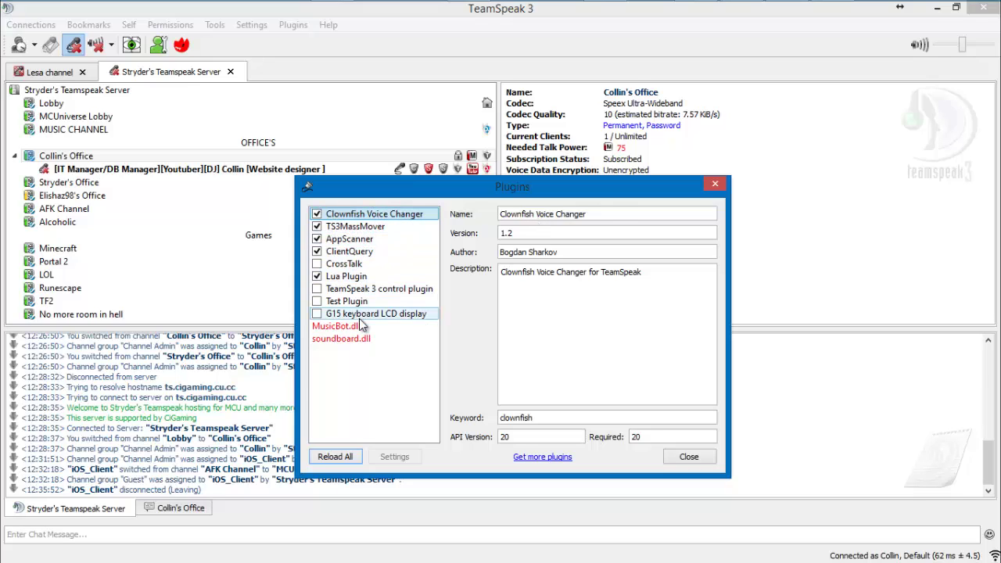
left_click(356, 339)
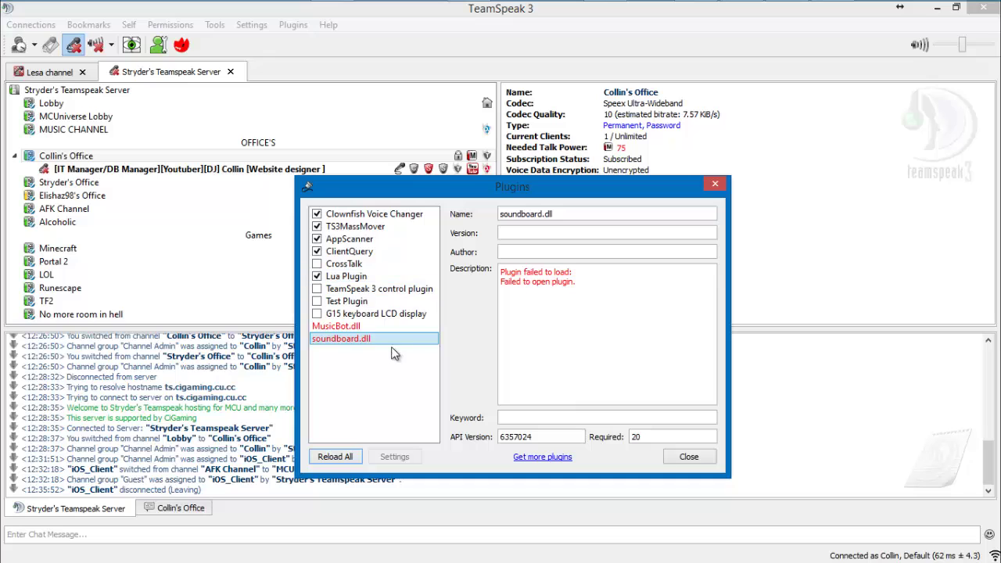
left_click(702, 457)
Reopen the plugin manager and view the details of TS3MassMover, AppScanner, ClientQuery and CrossTalk.
left_click(284, 26)
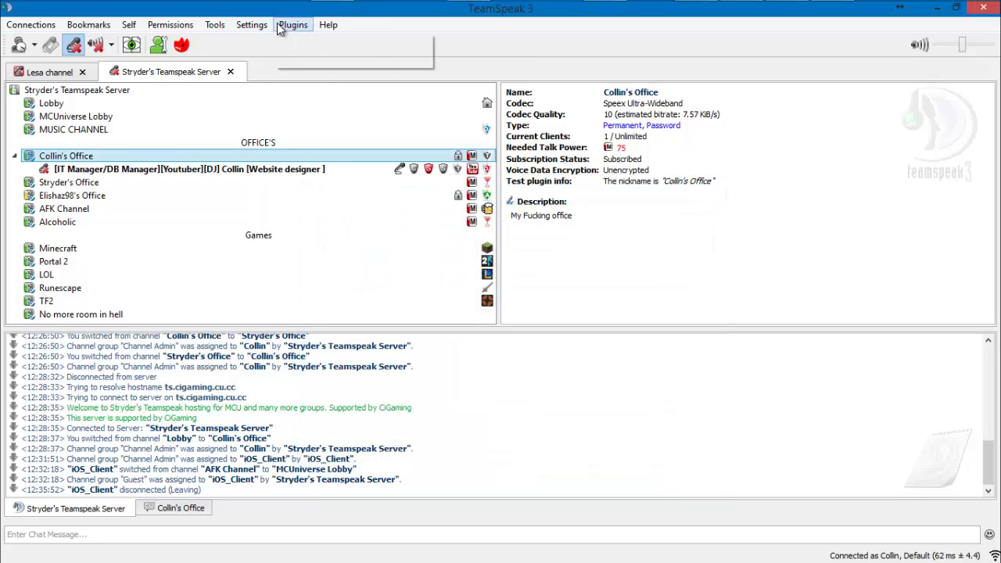
left_click(262, 80)
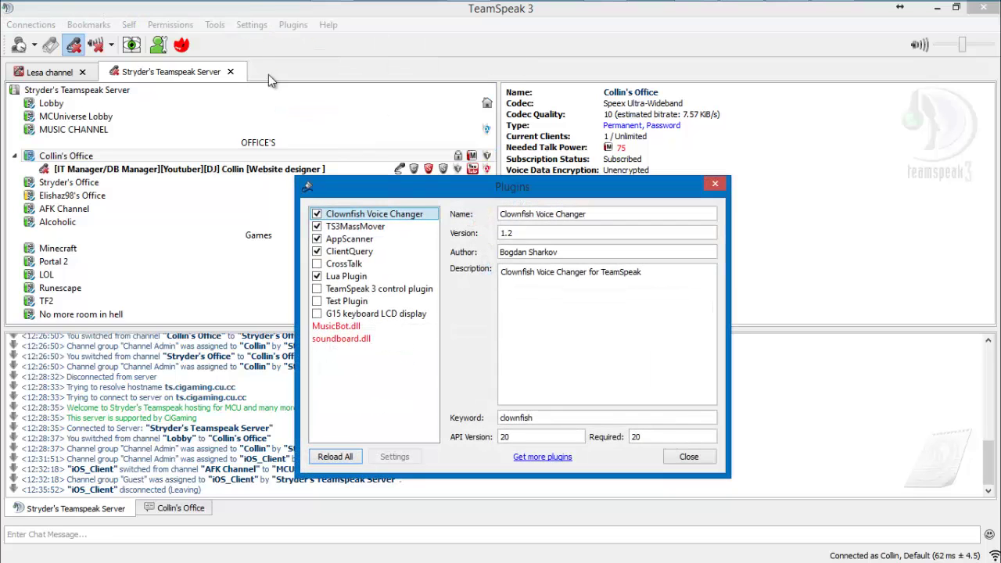
left_click(383, 226)
left_click(377, 240)
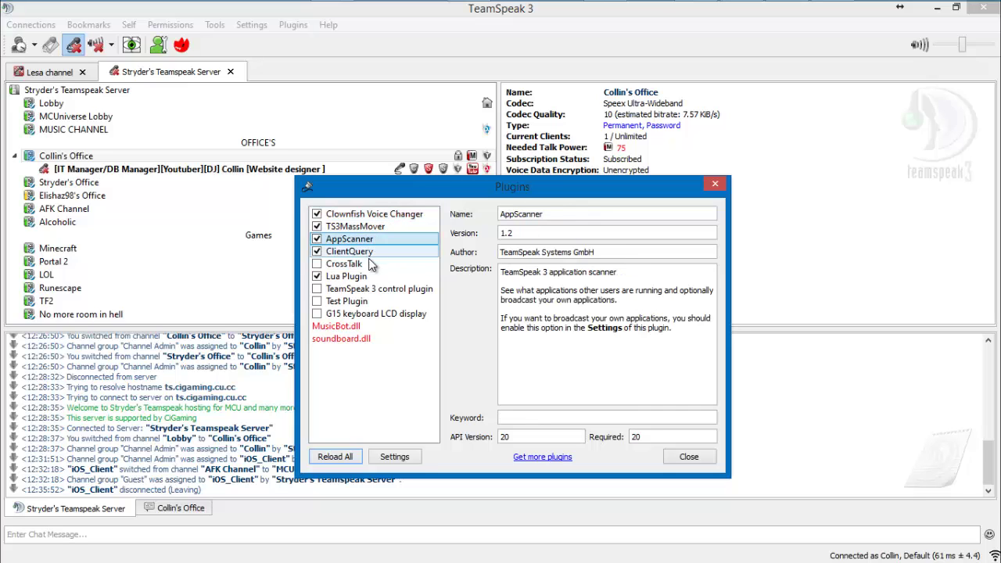
left_click(372, 264)
left_click(360, 251)
left_click(352, 265)
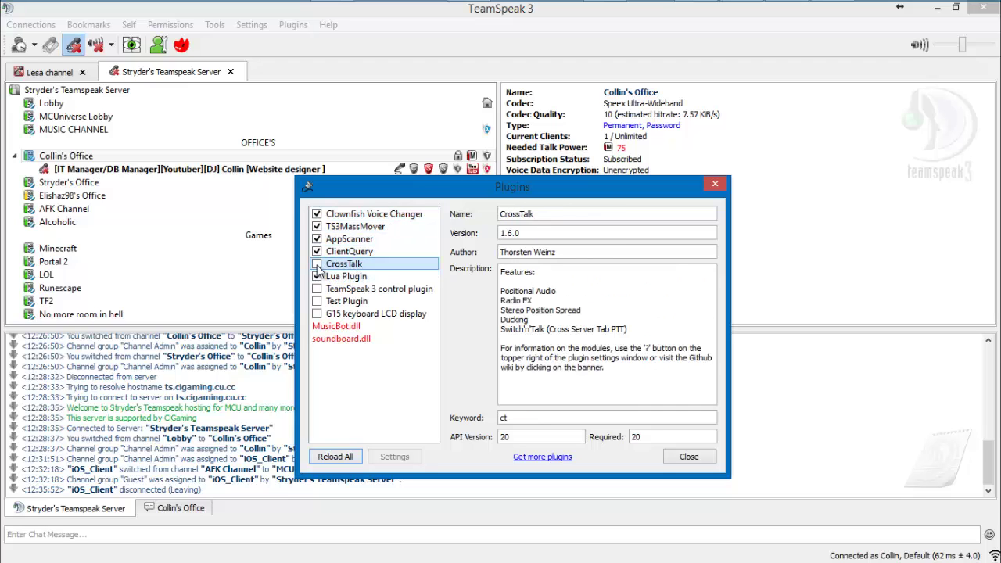
View the Test Plugin entry and read the description of the TeamSpeak 3 control plugin.
left_click(366, 288)
left_click(373, 303)
left_click(391, 290)
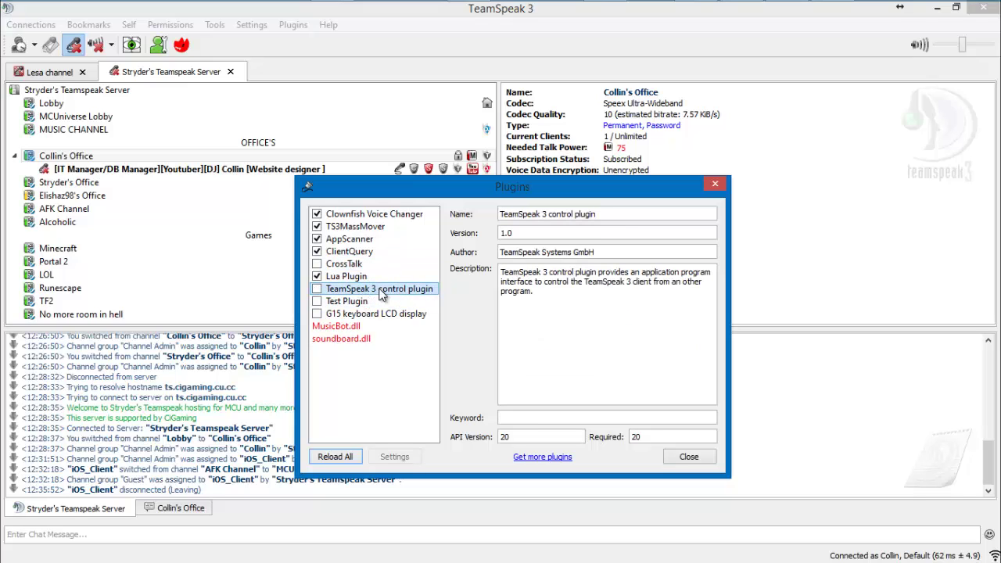
left_click_drag(576, 277, 655, 301)
left_click(538, 286)
left_click_drag(513, 281, 625, 301)
left_click(571, 306)
left_click(625, 301)
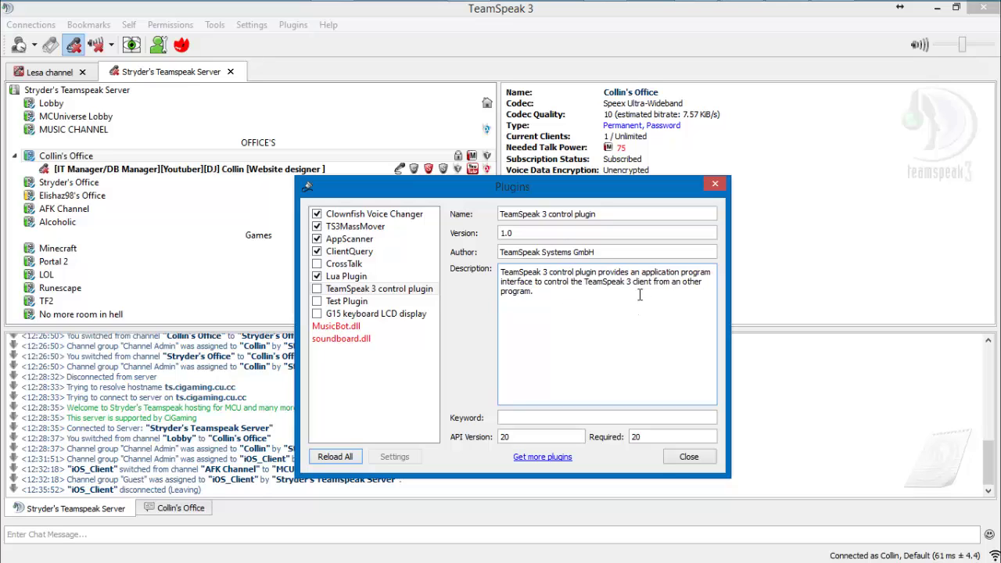
left_click(336, 292)
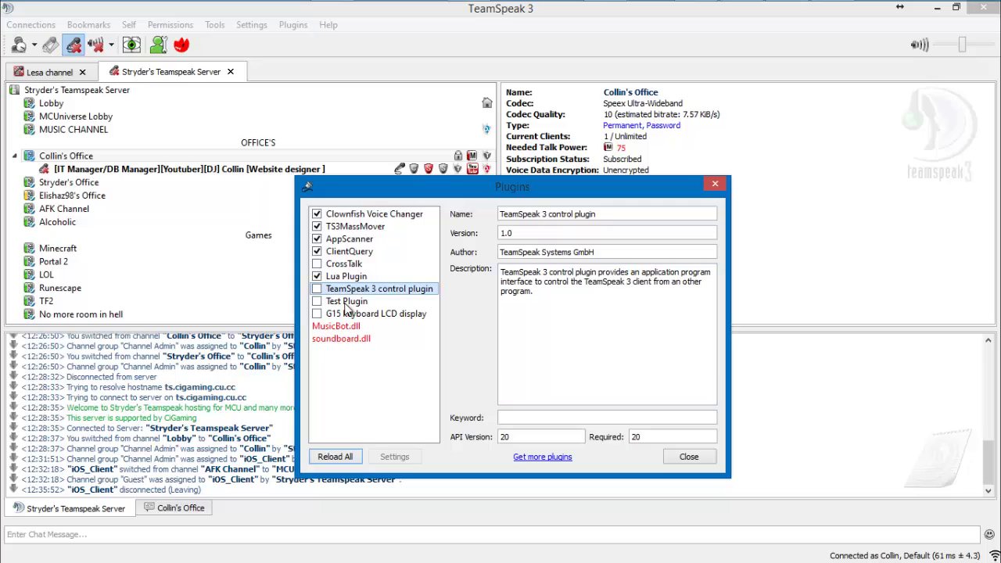
Enable the TeamSpeak 3 control plugin and close the plugin manager.
left_click(317, 288)
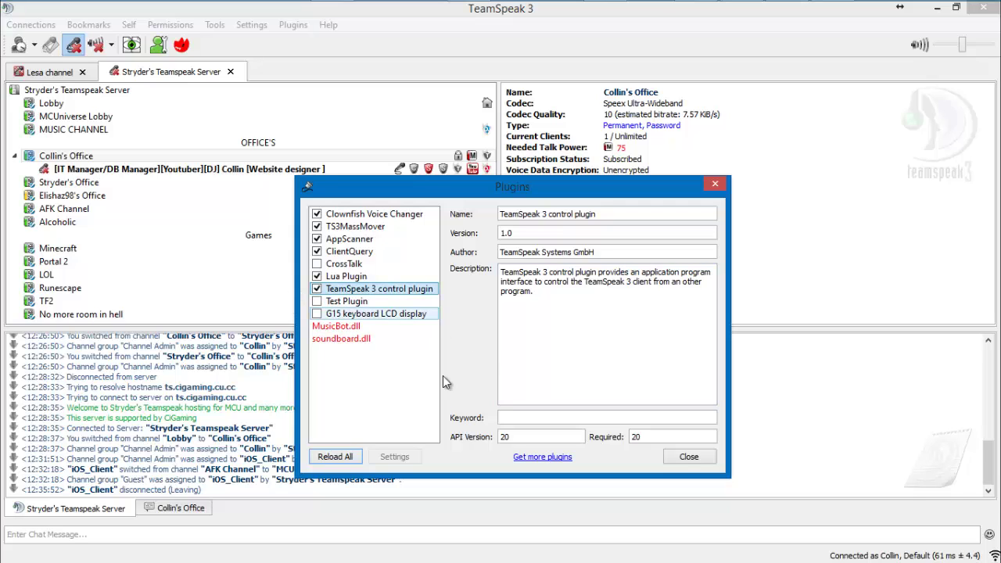
left_click(689, 458)
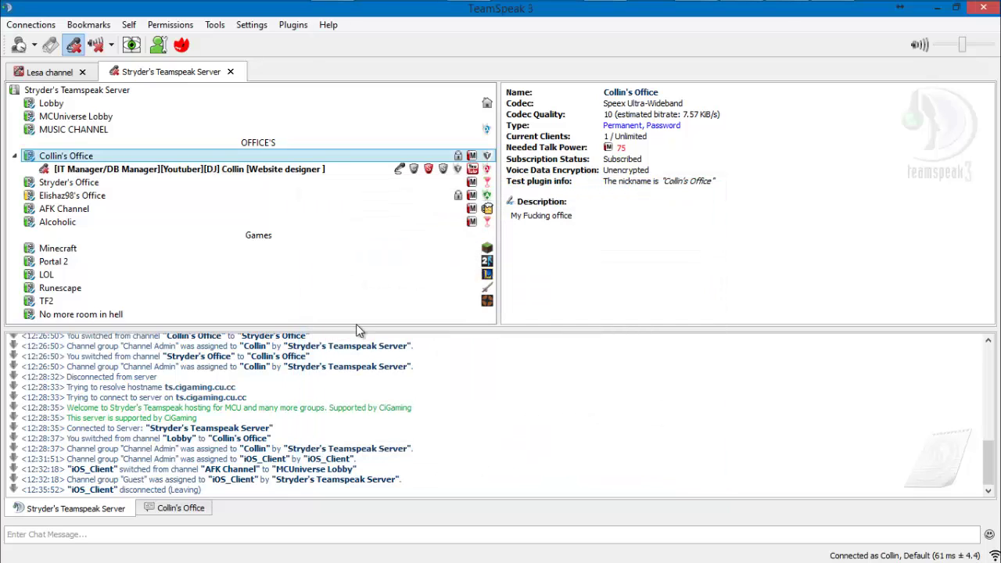
Run TS3MassMover's option to move all clients from the server to my channel.
left_click(292, 25)
mouse_move(394, 42)
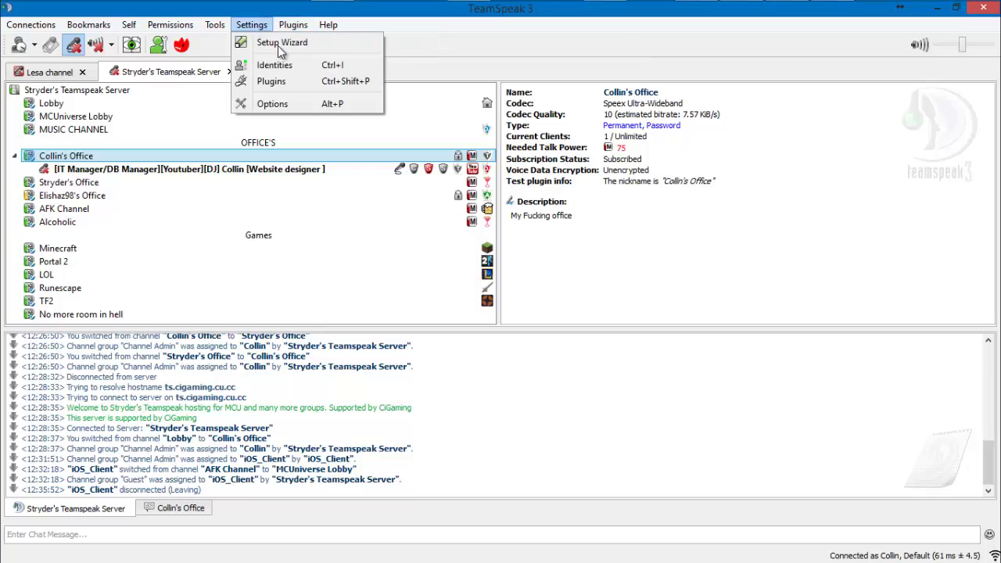
mouse_move(373, 60)
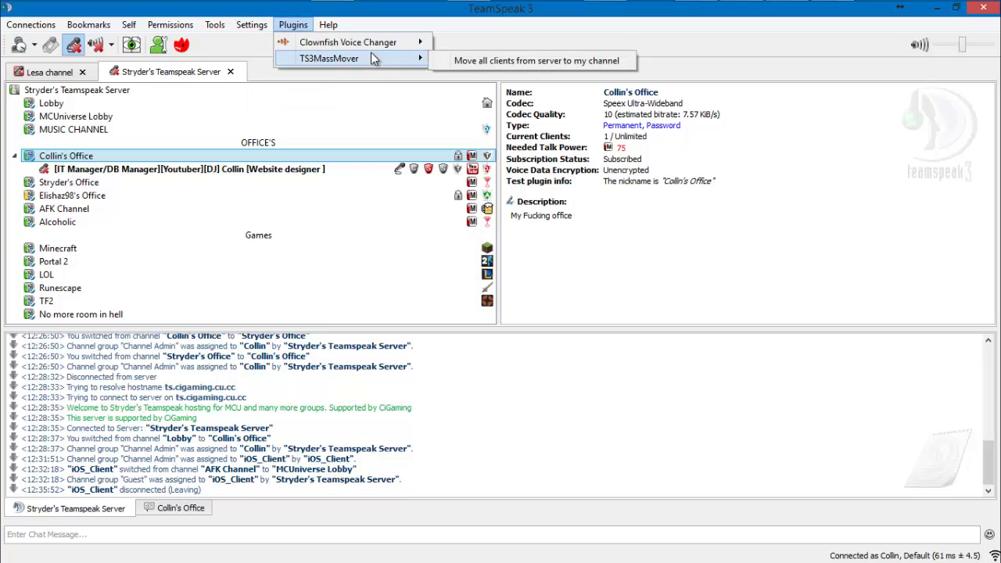
left_click(497, 61)
Disable the Clownfish Voice Changer and view its list of voice effects.
left_click(293, 24)
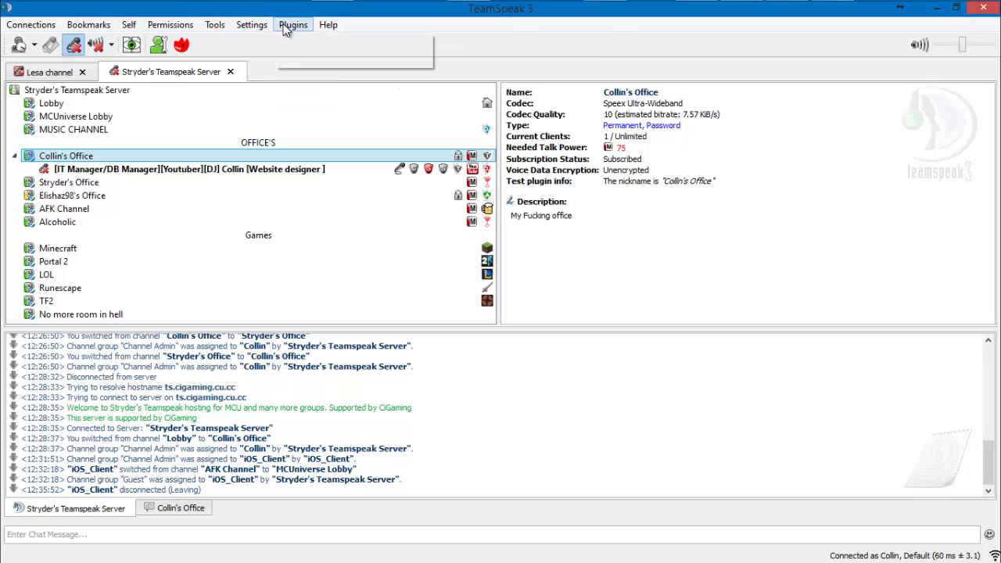
mouse_move(360, 42)
left_click(449, 47)
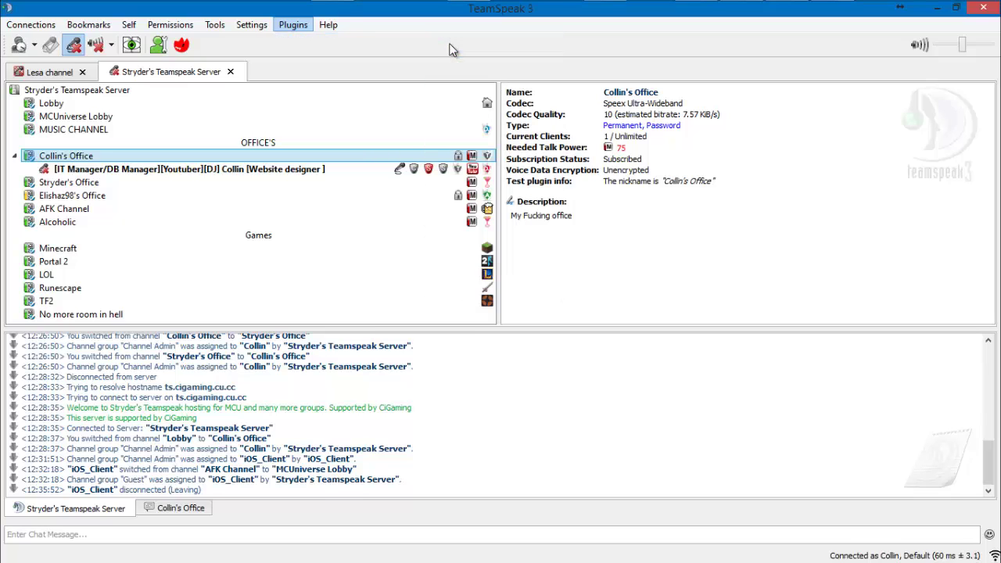
left_click(291, 27)
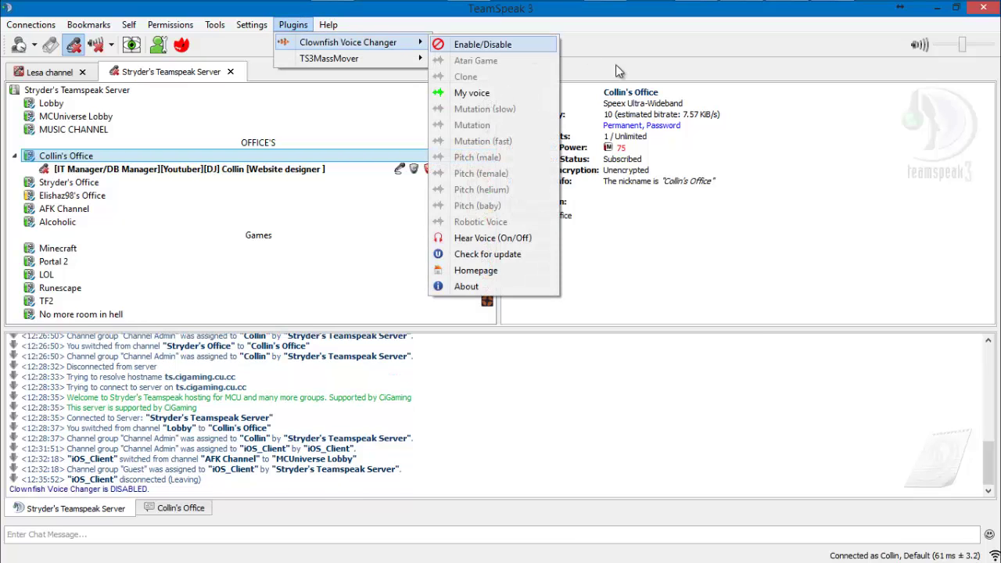
left_click(740, 61)
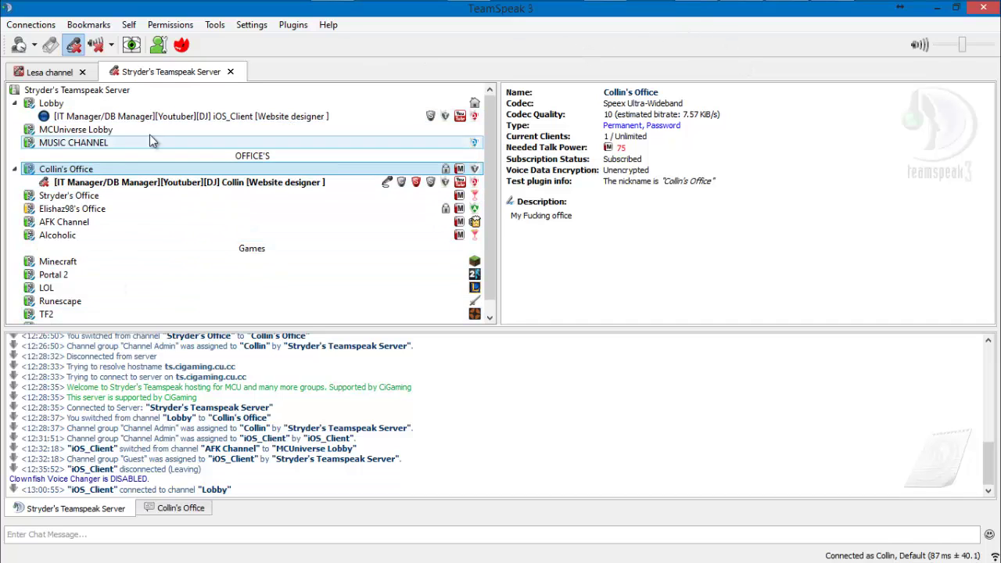
Move iOS_Client from Lobby to TF2 and check the TS3MassMover options for a channel and for the whole server.
left_click_drag(157, 116, 28, 313)
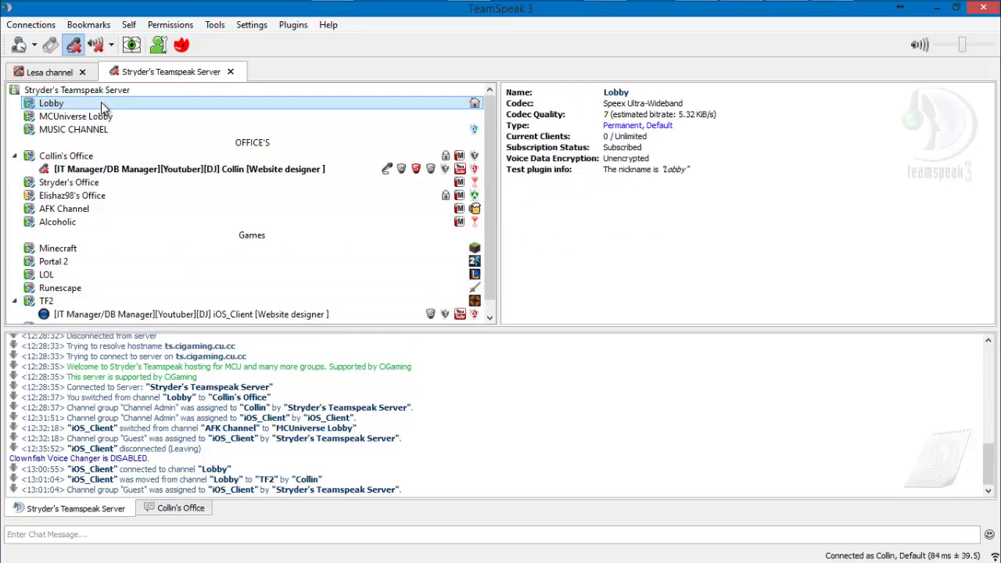
right_click(62, 130)
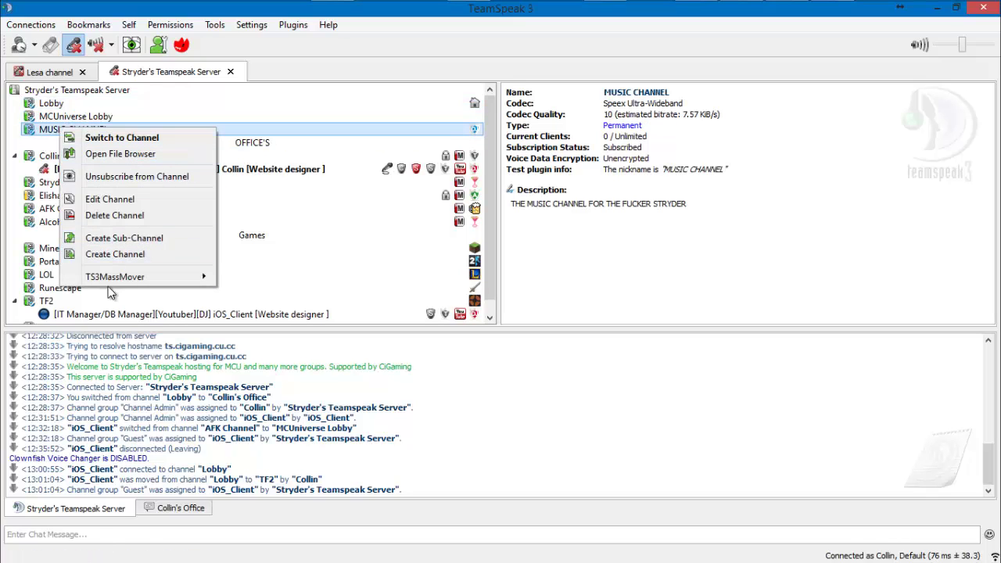
mouse_move(115, 280)
left_click(293, 24)
mouse_move(340, 62)
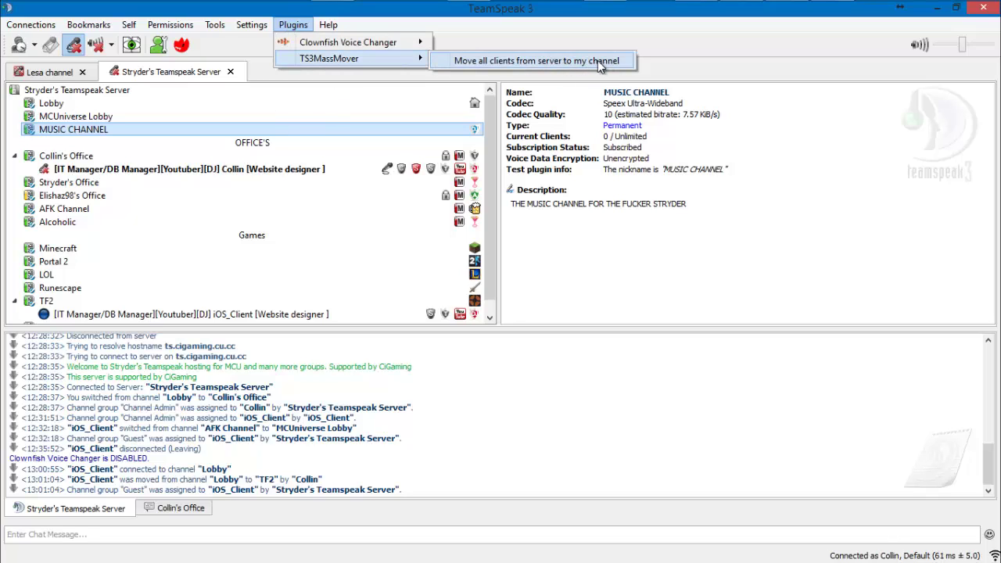
Move all clients from the server to MUSIC CHANNEL with TS3MassMover.
right_click(104, 130)
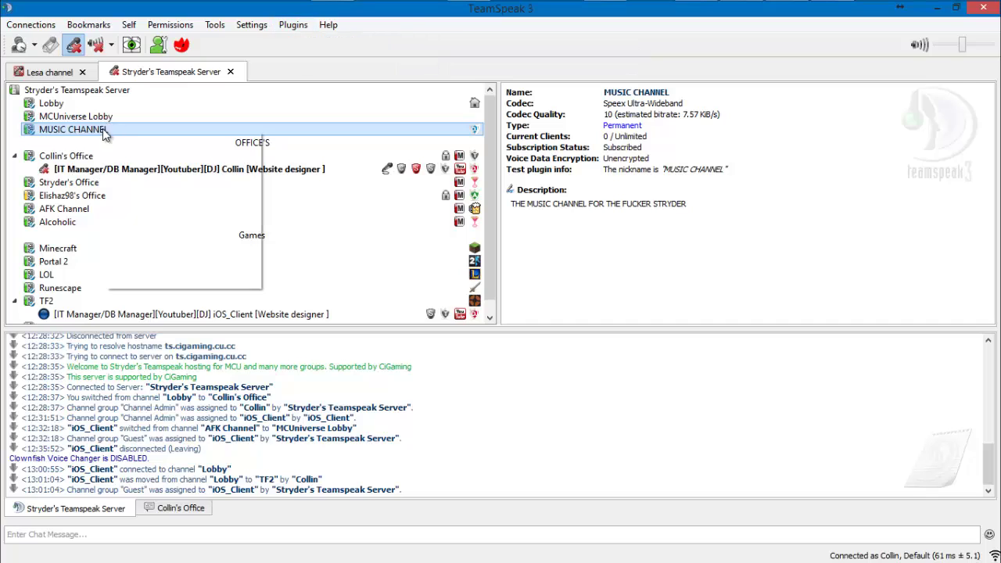
mouse_move(235, 279)
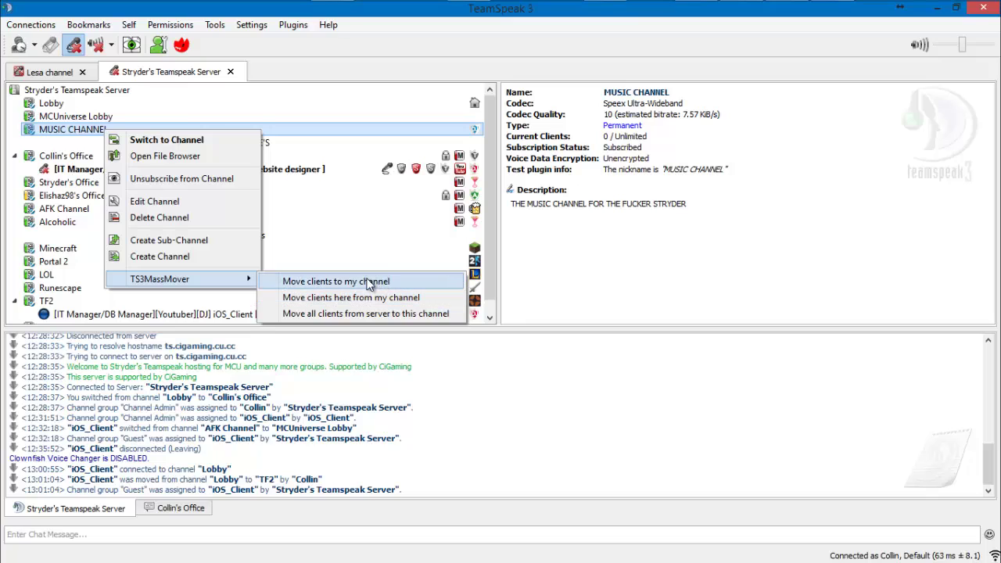
left_click(398, 316)
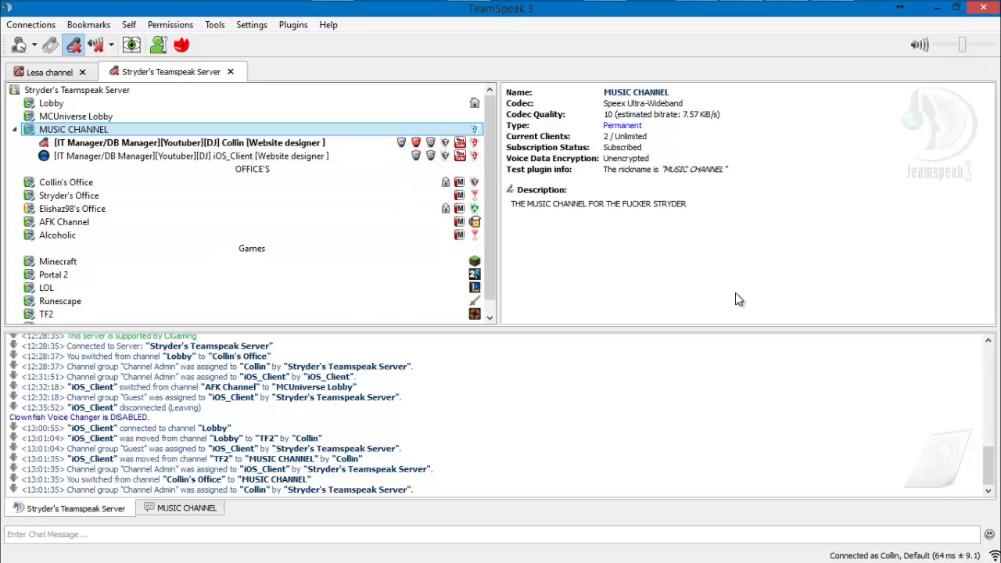
View the actions available for iOS_Client, and use TS3MassMover to move clients from my channel to the first office channel.
right_click(402, 156)
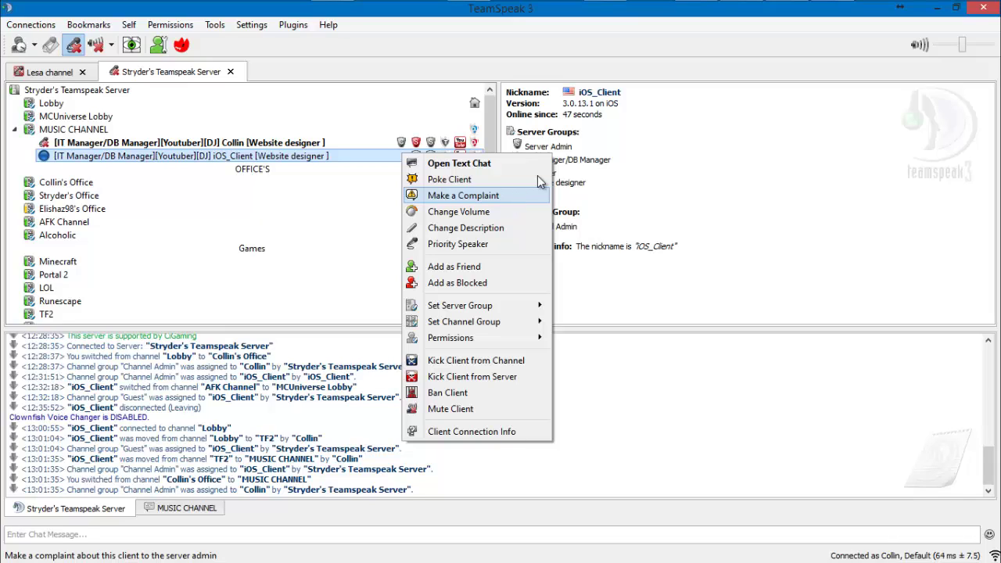
left_click(736, 187)
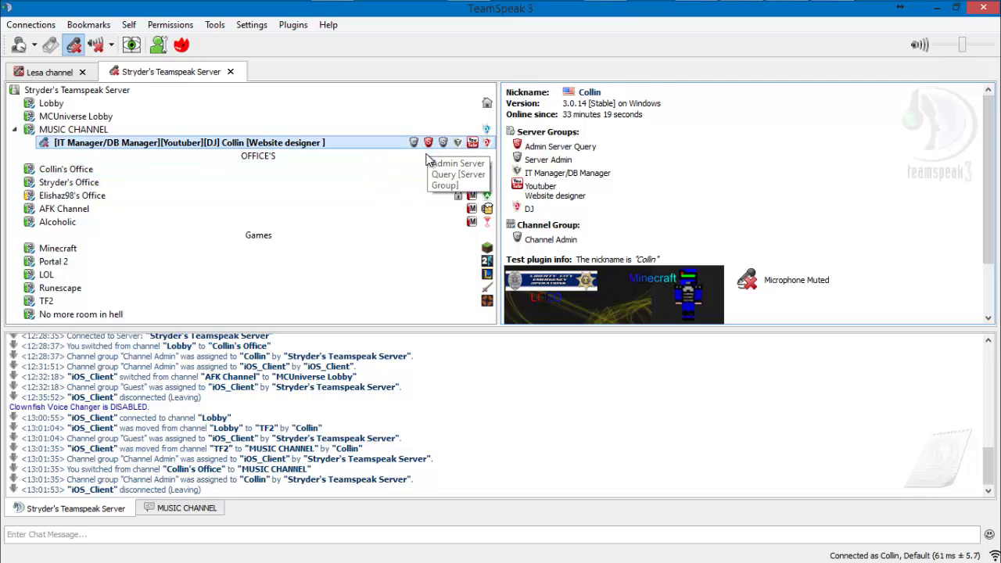
right_click(342, 220)
left_click(384, 170)
right_click(384, 170)
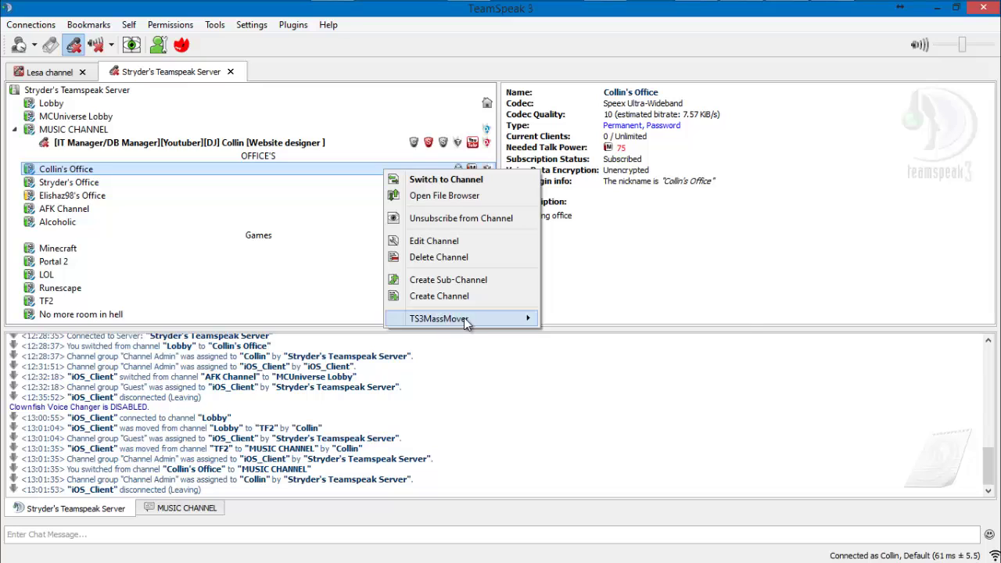
mouse_move(469, 319)
left_click(626, 337)
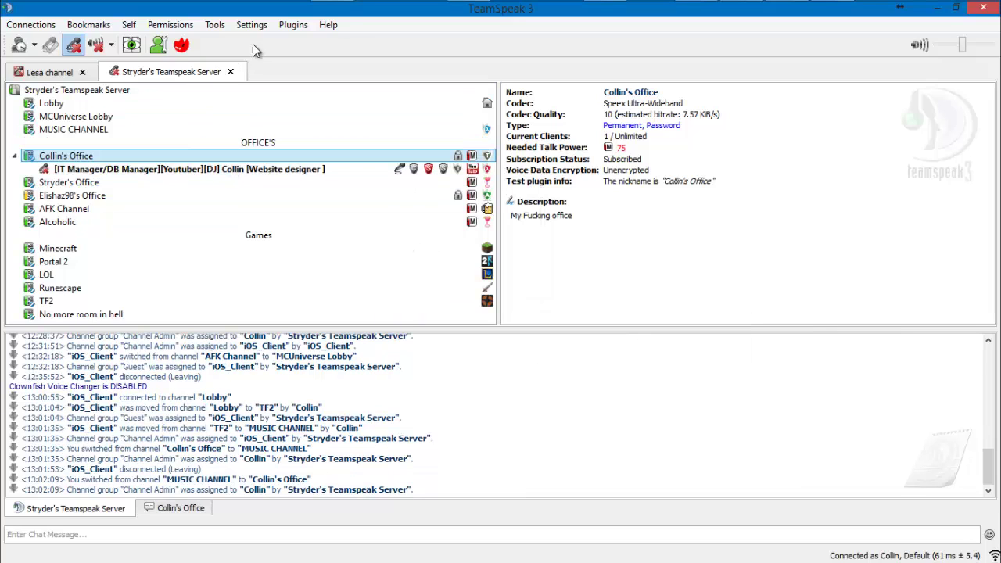
Browse the channels and clients of the Lesa channel server and return to the other connected server.
left_click(63, 76)
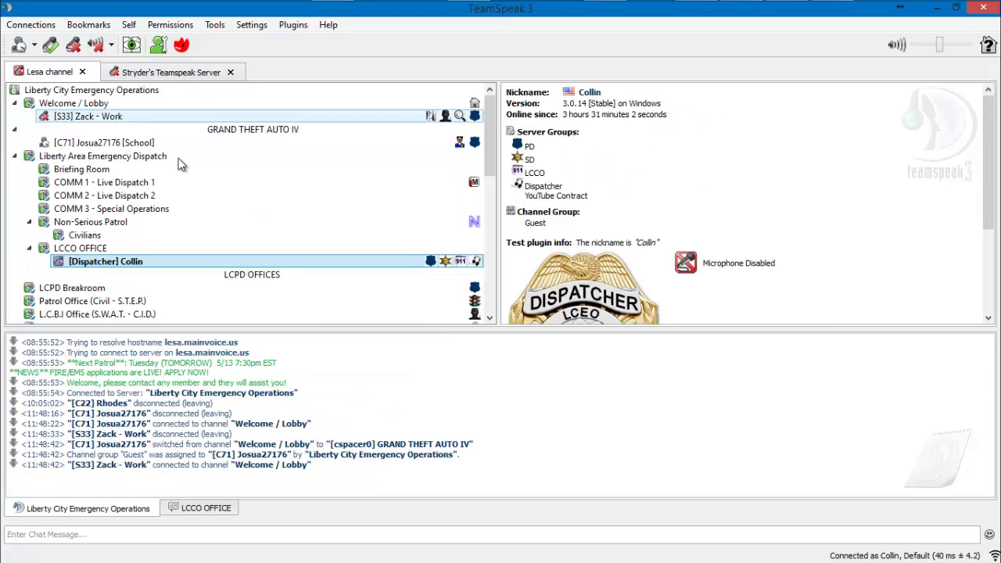
scroll(123, 156, "down", 6)
scroll(123, 157, "up", 3)
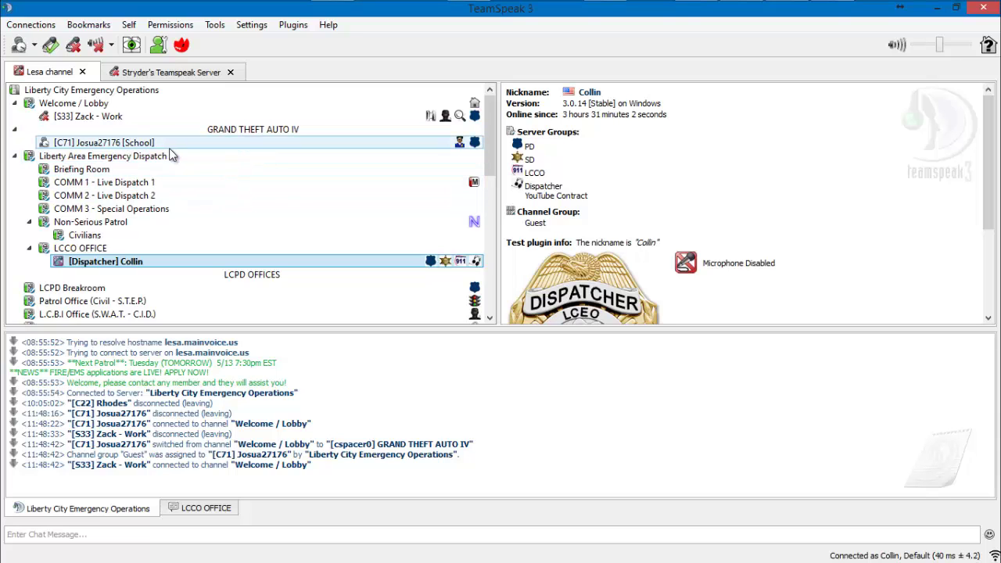
scroll(116, 169, "down", 6)
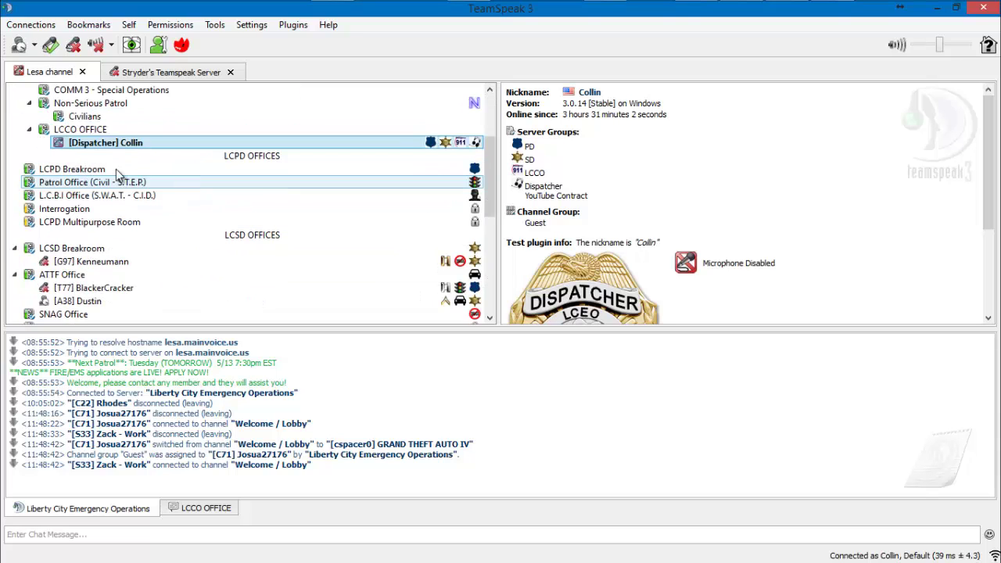
scroll(103, 173, "up", 3)
scroll(118, 170, "up", 3)
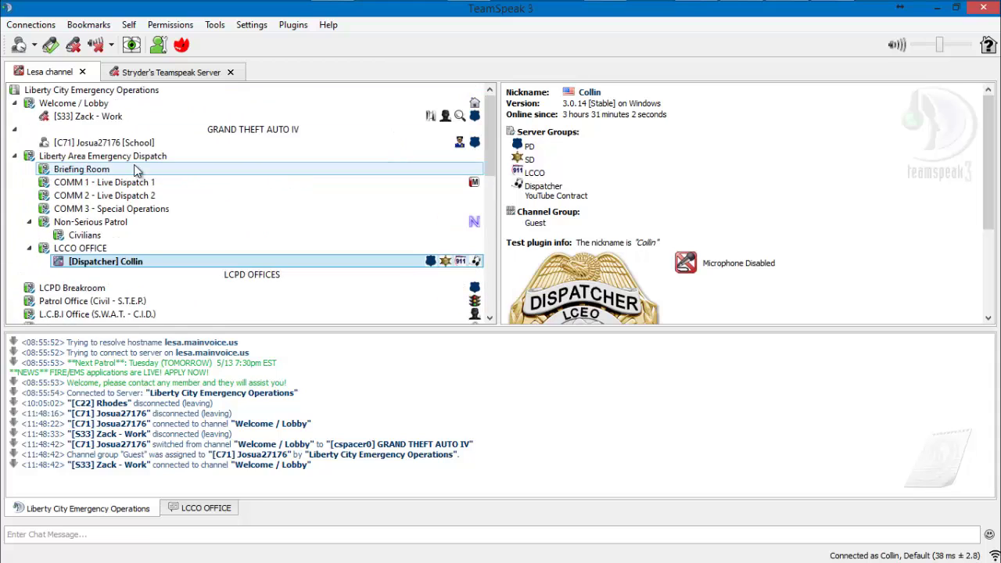
left_click(164, 72)
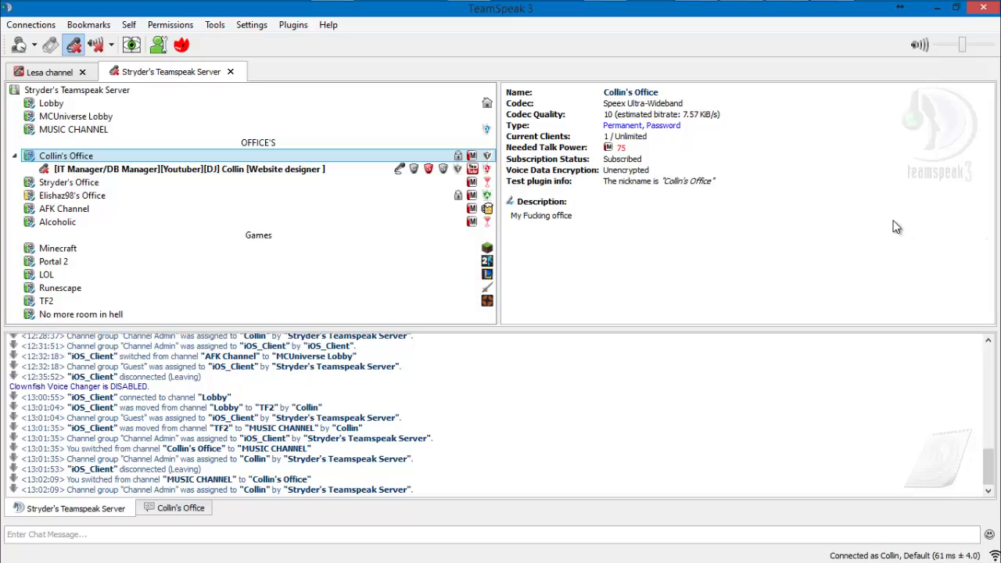
Look through the hidden system tray icons and check the options of the device monitoring tool.
mouse_move(869, 3)
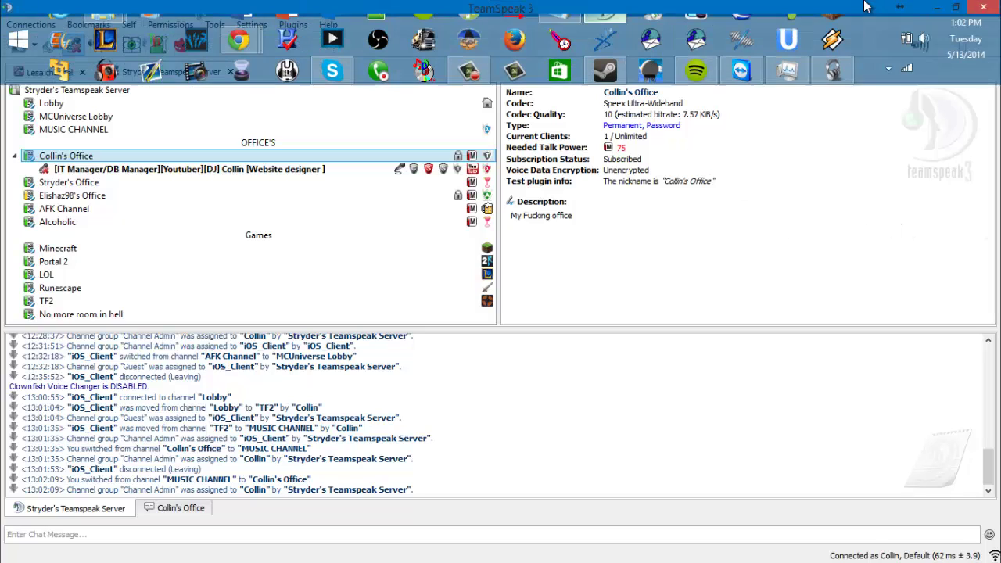
left_click(888, 76)
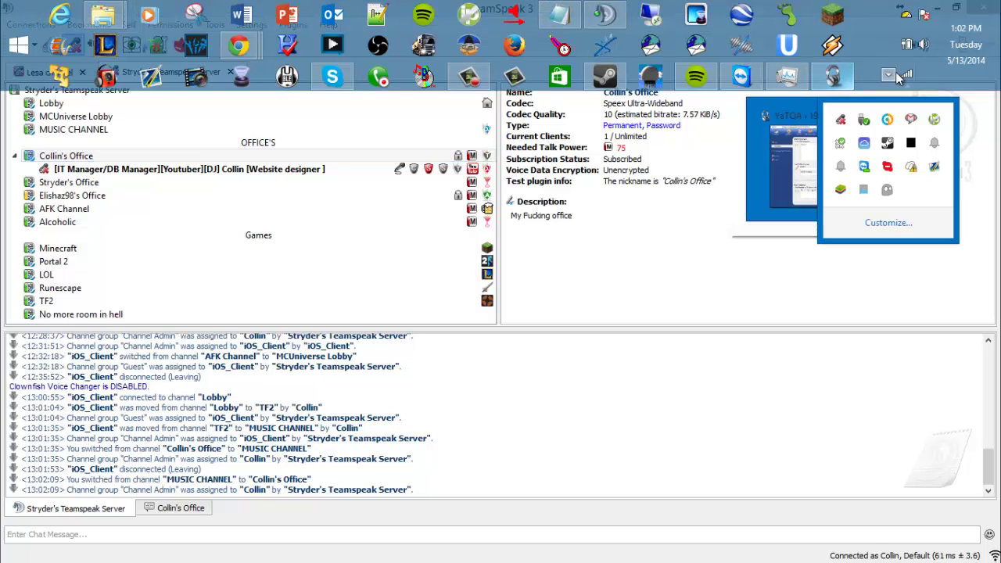
right_click(913, 145)
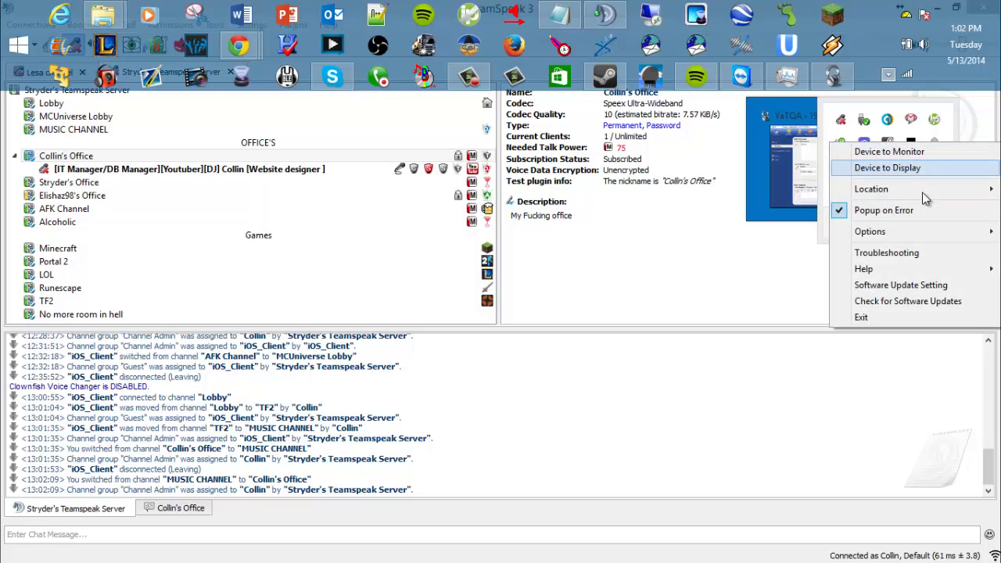
left_click(922, 154)
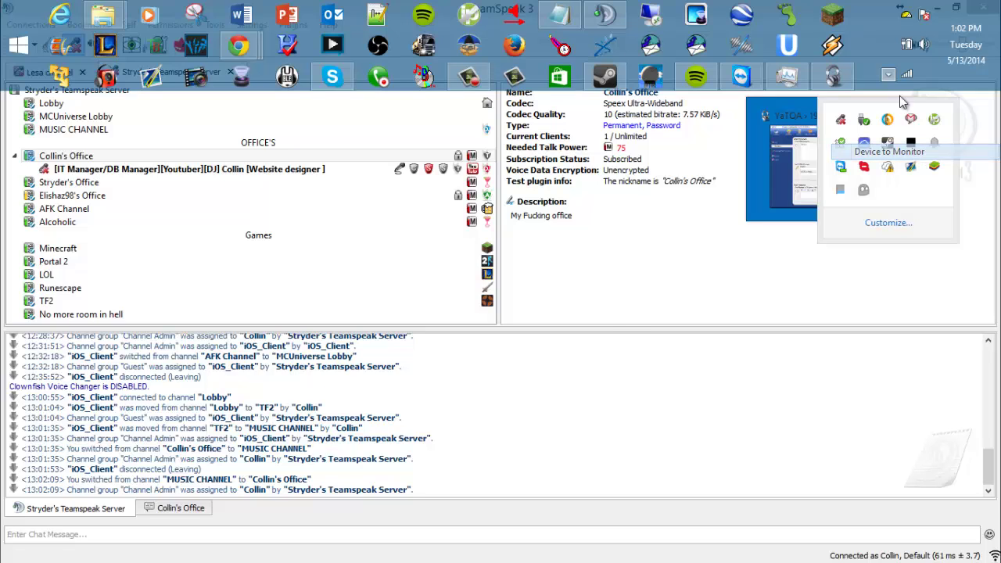
left_click(591, 338)
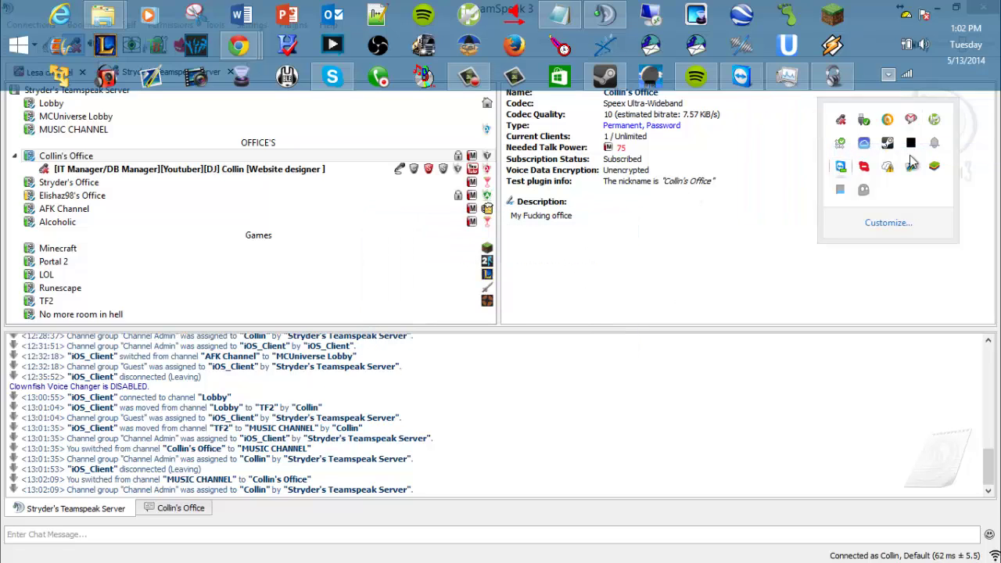
left_click(777, 284)
left_click(889, 74)
left_click(823, 150)
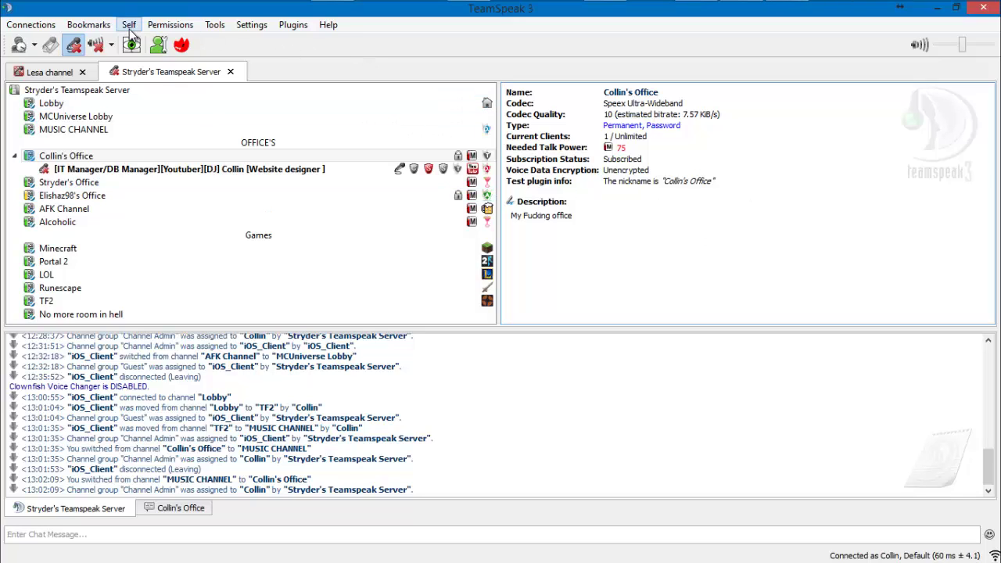
left_click(87, 24)
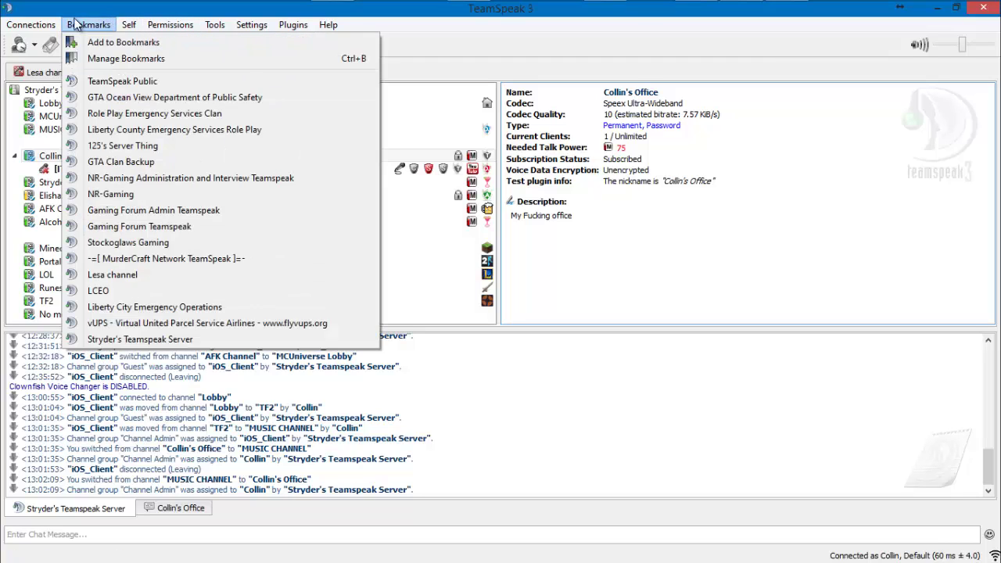
mouse_move(215, 24)
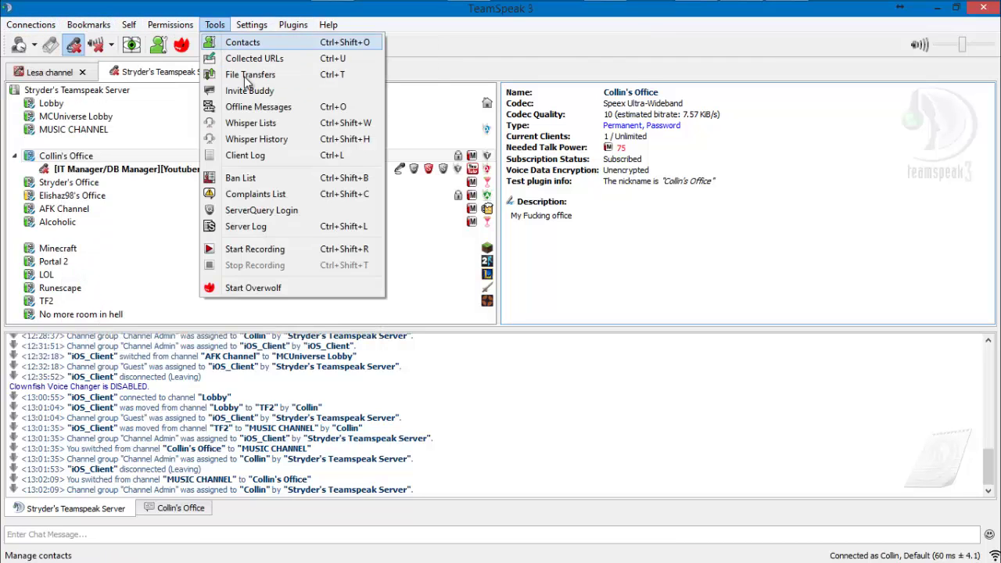
left_click(435, 45)
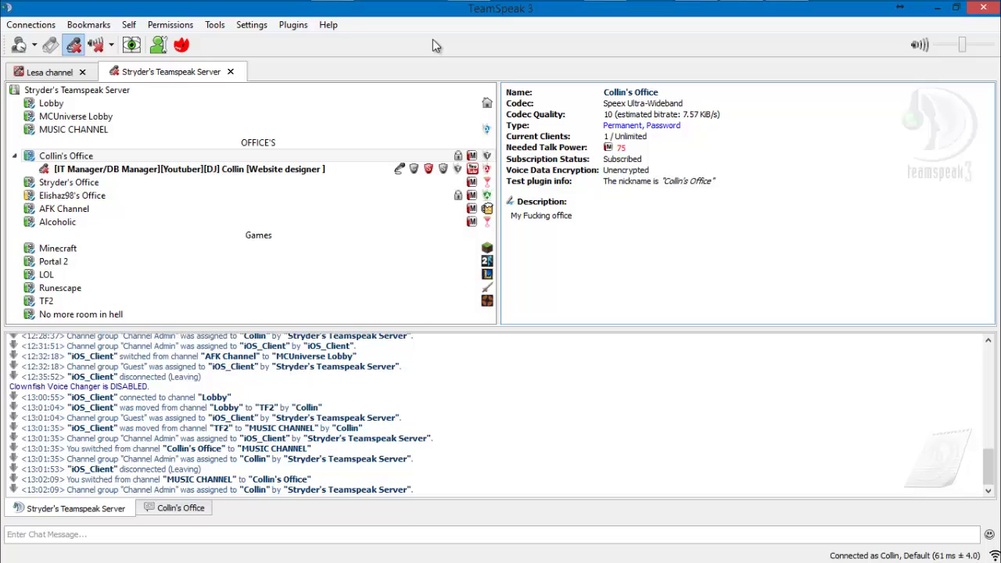